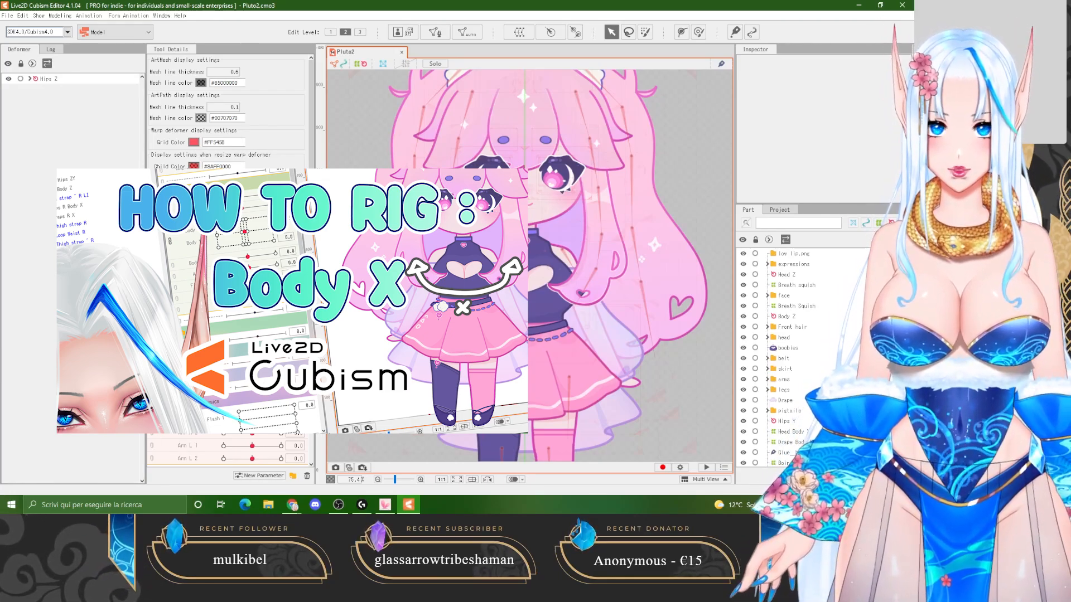
Preview the Body Y parameter at its maximum on the Pluto2 model and return it to 0.
left_click(292, 504)
left_click(341, 488)
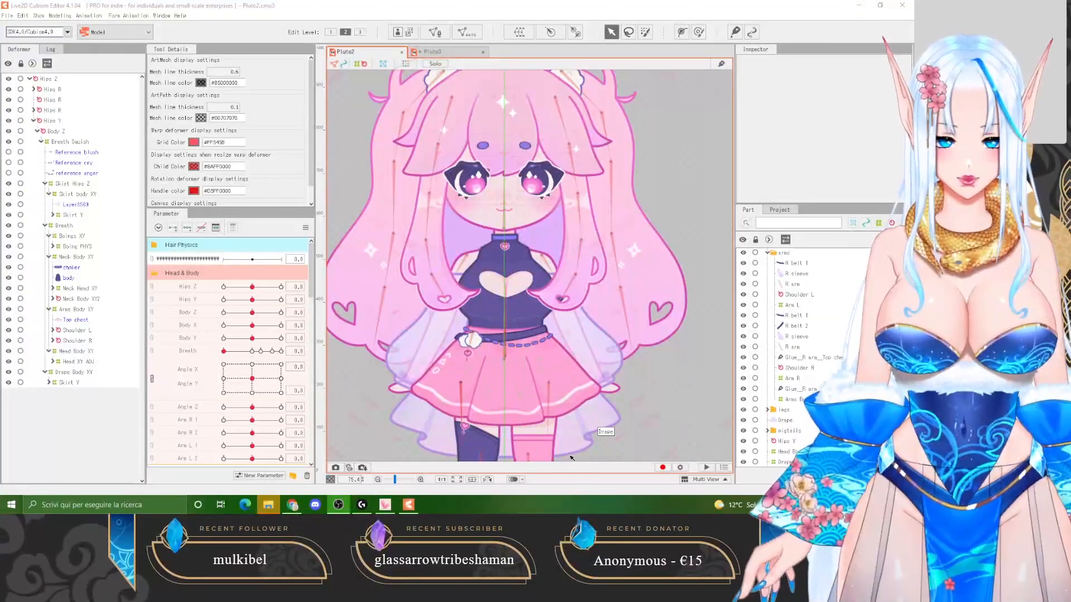
left_click_drag(254, 340, 307, 335)
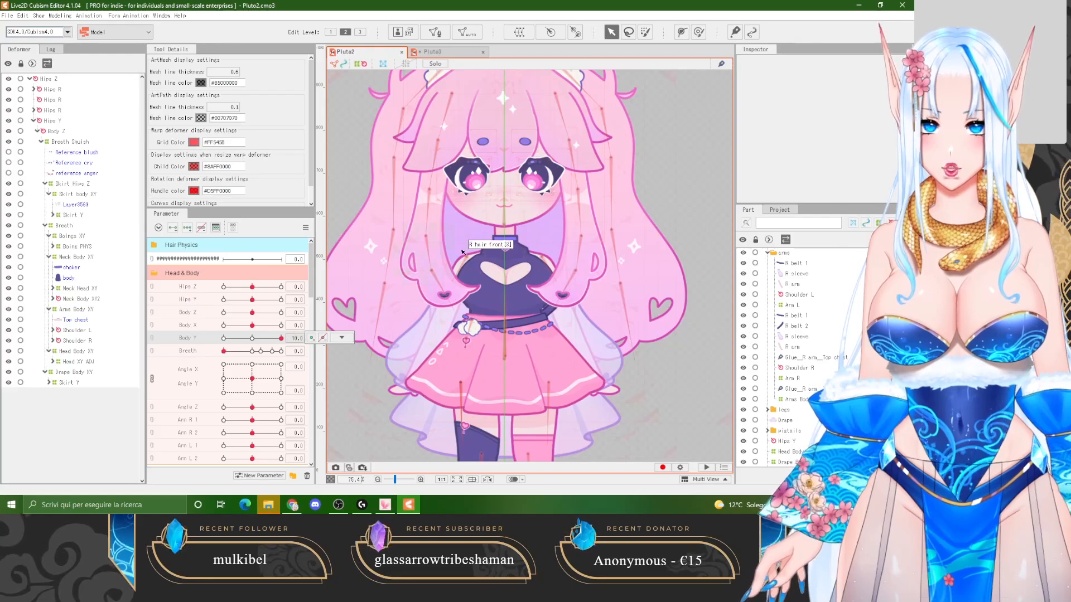
scroll(450, 254, "down", 2)
scroll(449, 332, "up", 1)
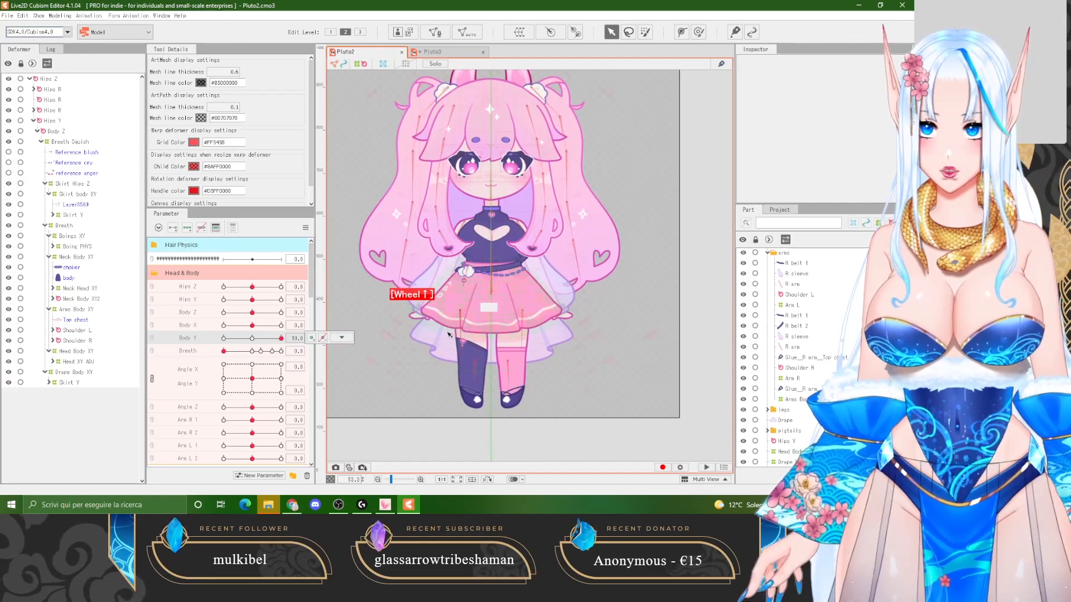
left_click(252, 338)
Preview Hips Y toward its minimum and Body Y toward its maximum on the Pluto2 model, resetting each to default.
left_click(174, 299)
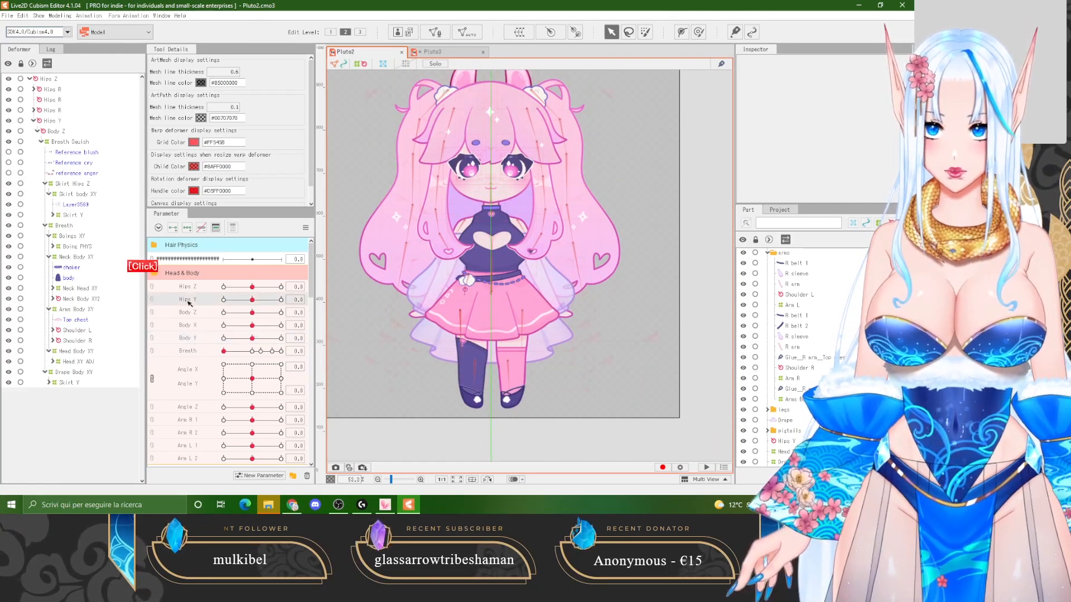
left_click_drag(252, 304, 226, 300)
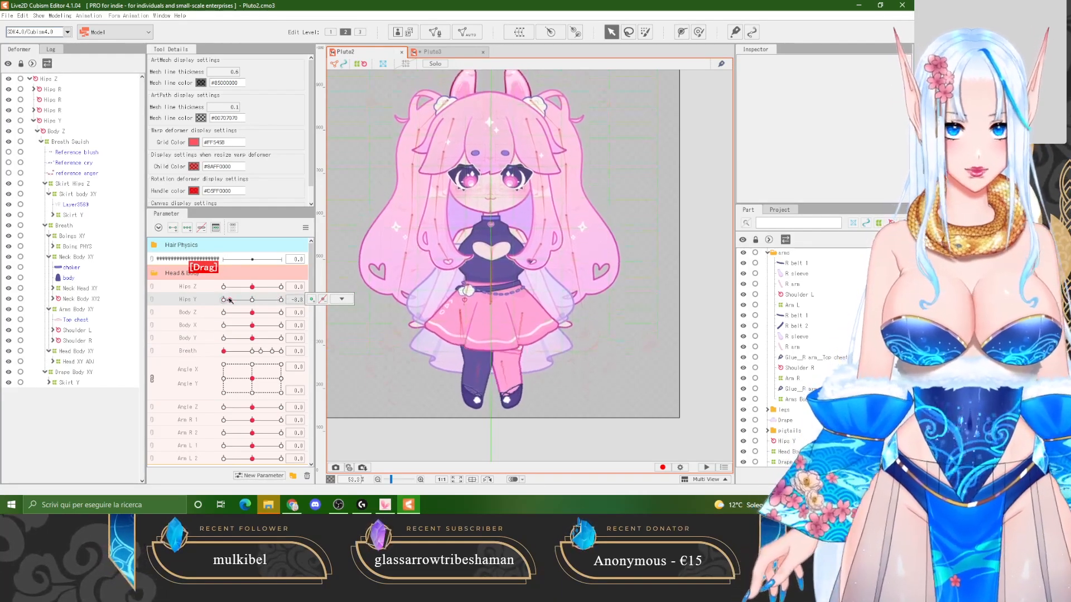
right_click(249, 303)
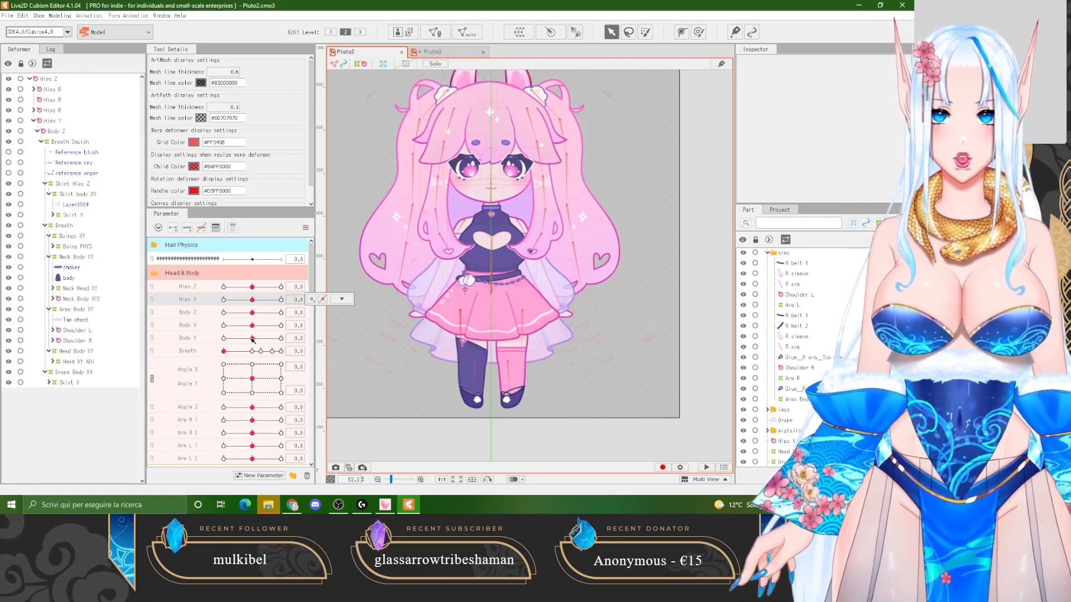
left_click_drag(253, 339, 274, 342)
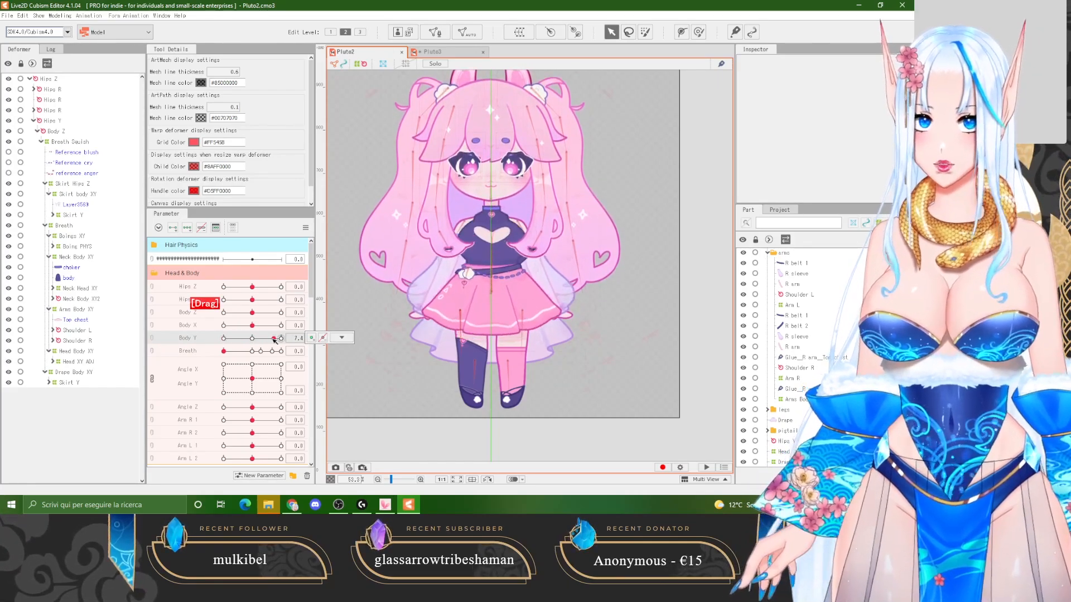
right_click(254, 339)
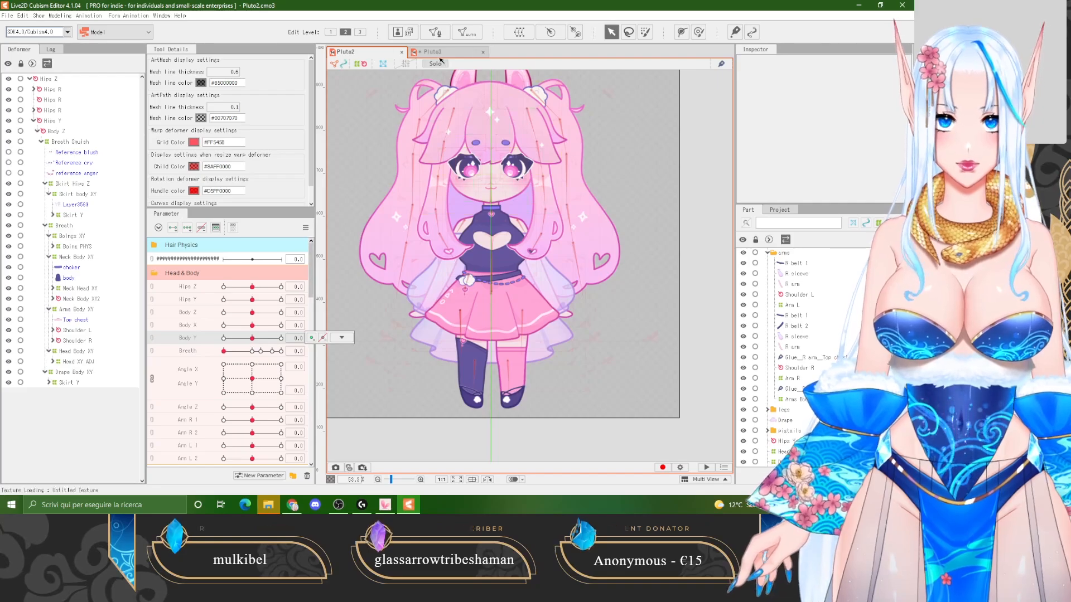
Switch to the Pluto3 model and preview its Body X parameter toward the maximum, resetting it to default.
left_click(440, 60)
scroll(523, 247, "down", 1)
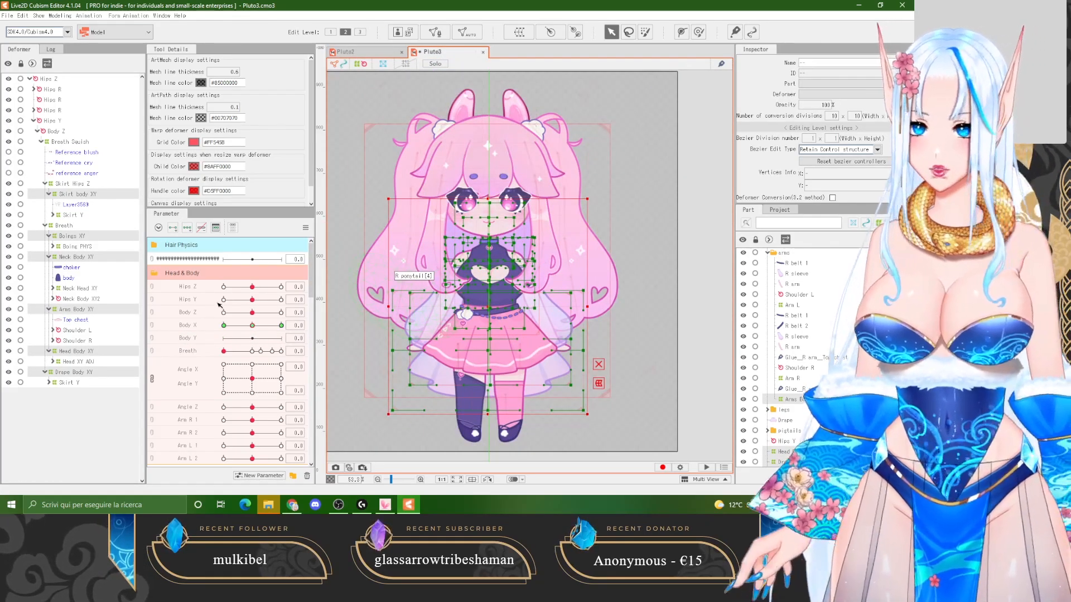
left_click(202, 327)
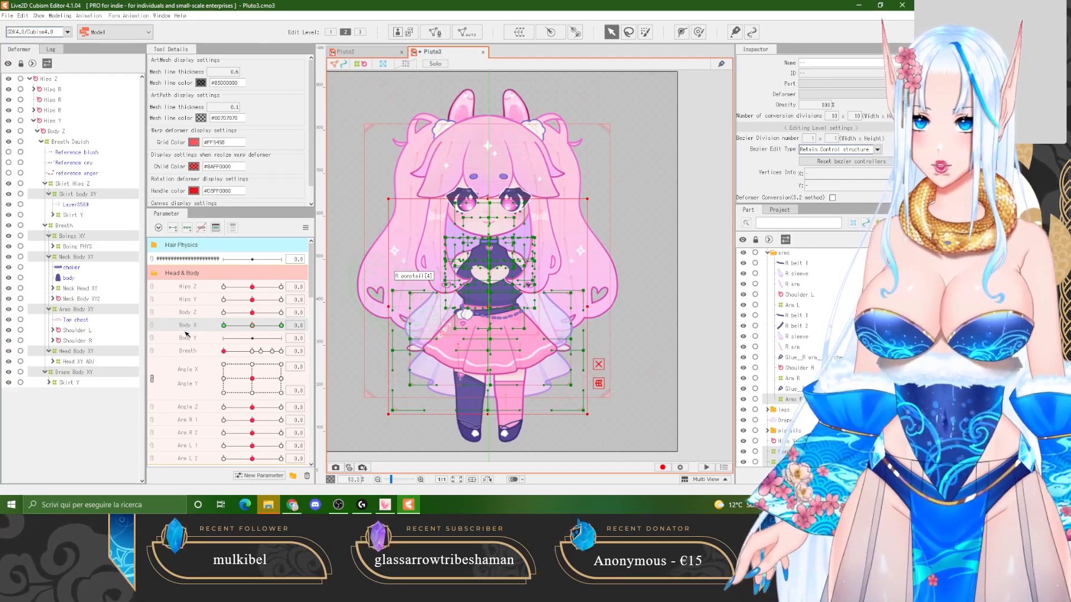
left_click(199, 341)
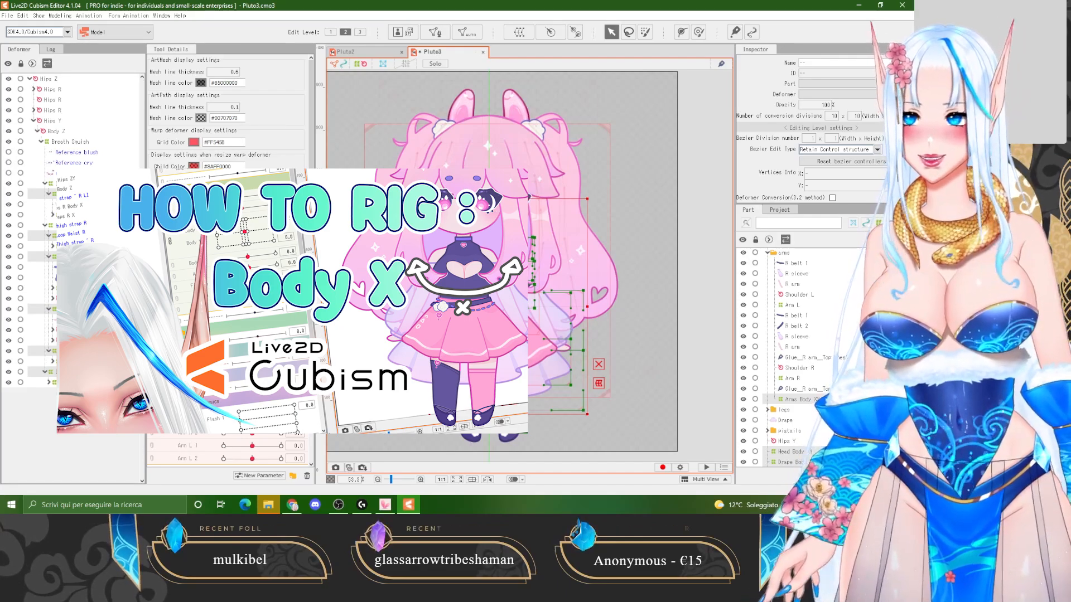
left_click_drag(252, 325, 279, 326)
right_click(252, 327)
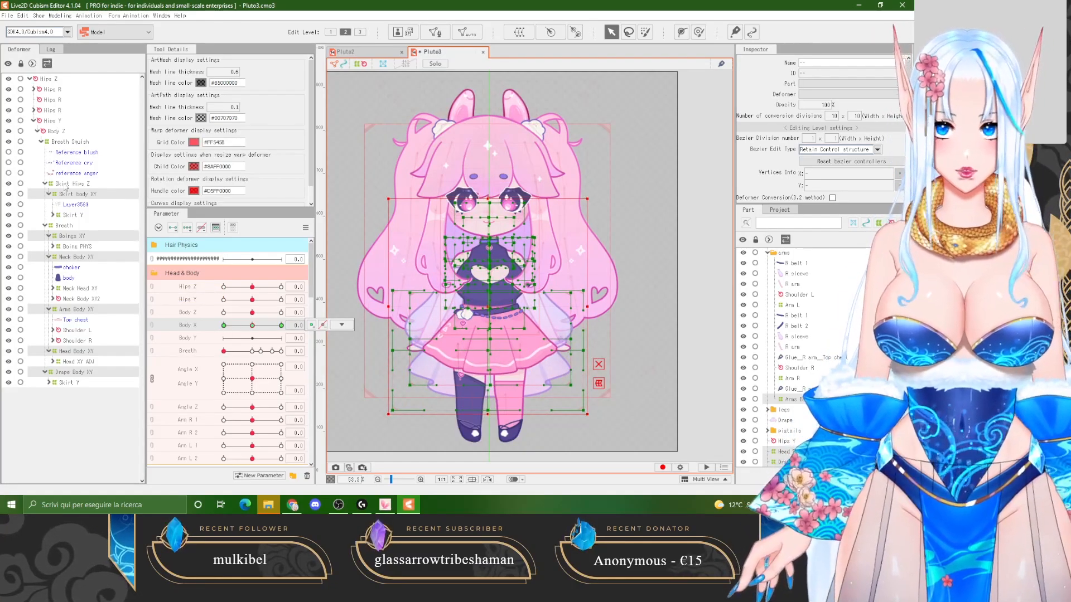
Select all deformers keyed to Body X and add three keys for them on the Body Y parameter.
left_click(200, 338)
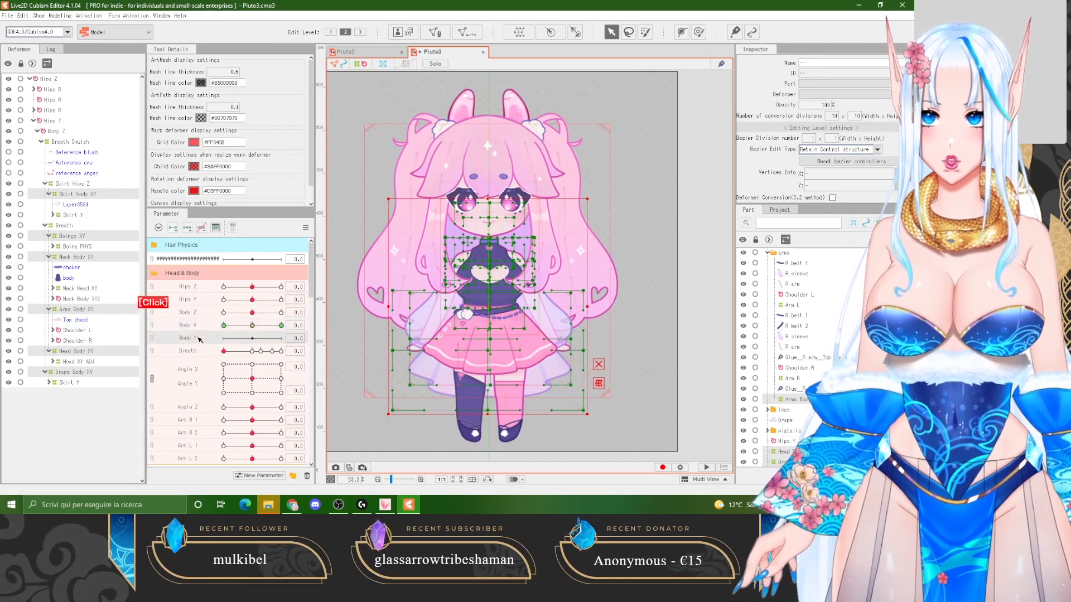
left_click(367, 351)
left_click(196, 323)
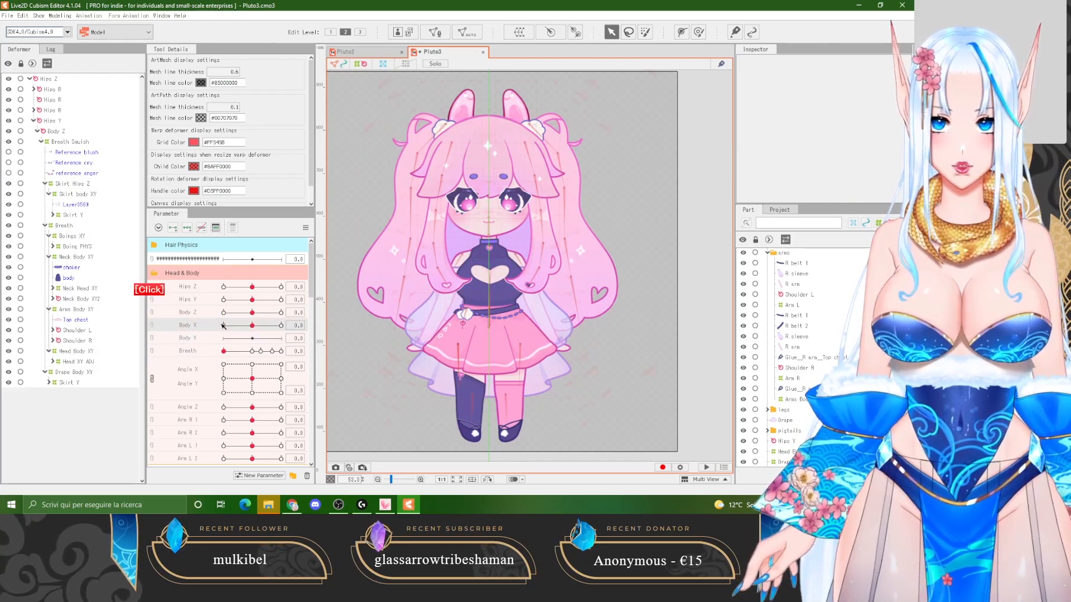
right_click(297, 325)
left_click(343, 325)
left_click(354, 326)
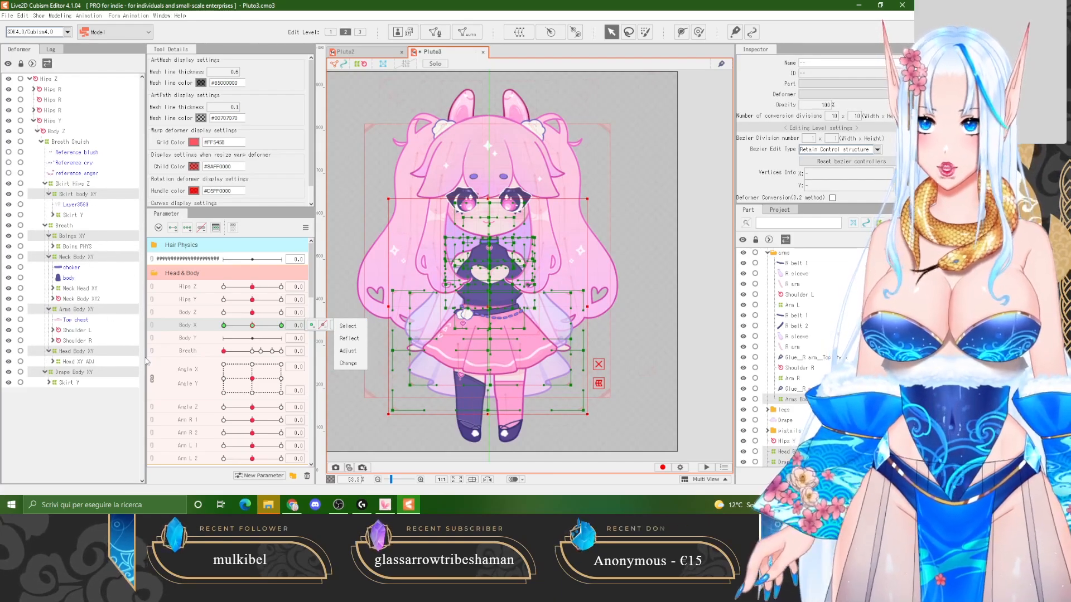
left_click(197, 339)
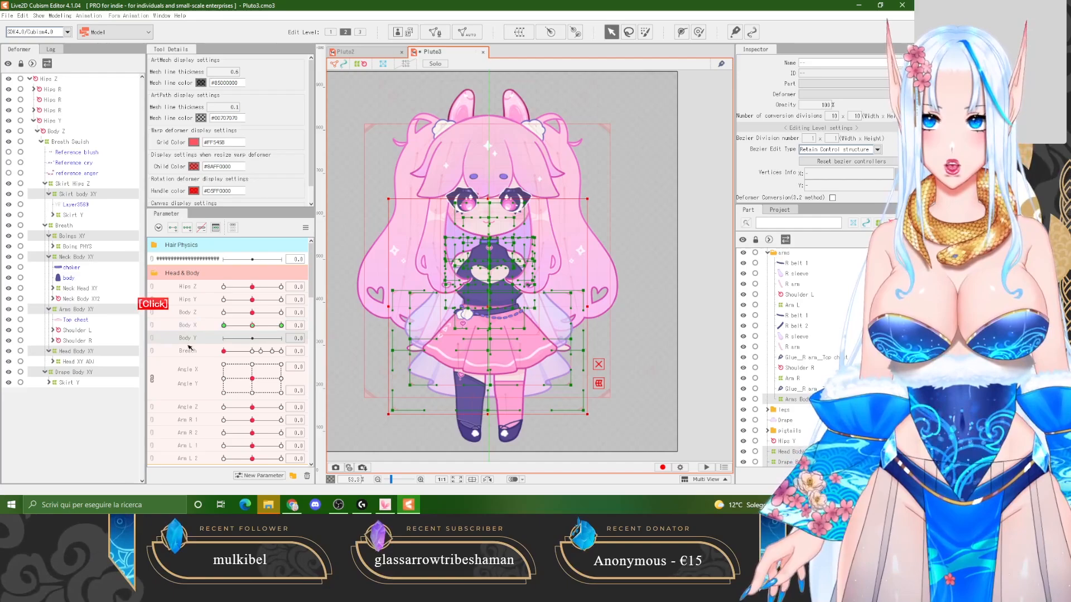
left_click(189, 231)
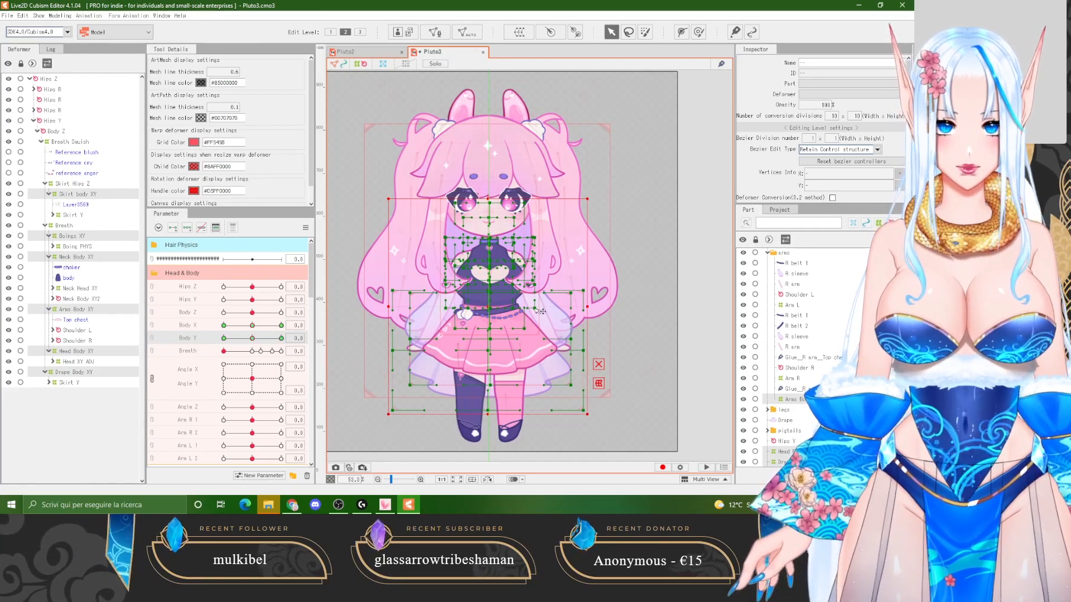
Set Body Y to -10 and select only the Boings XY warp deformer.
left_click_drag(254, 340, 222, 336)
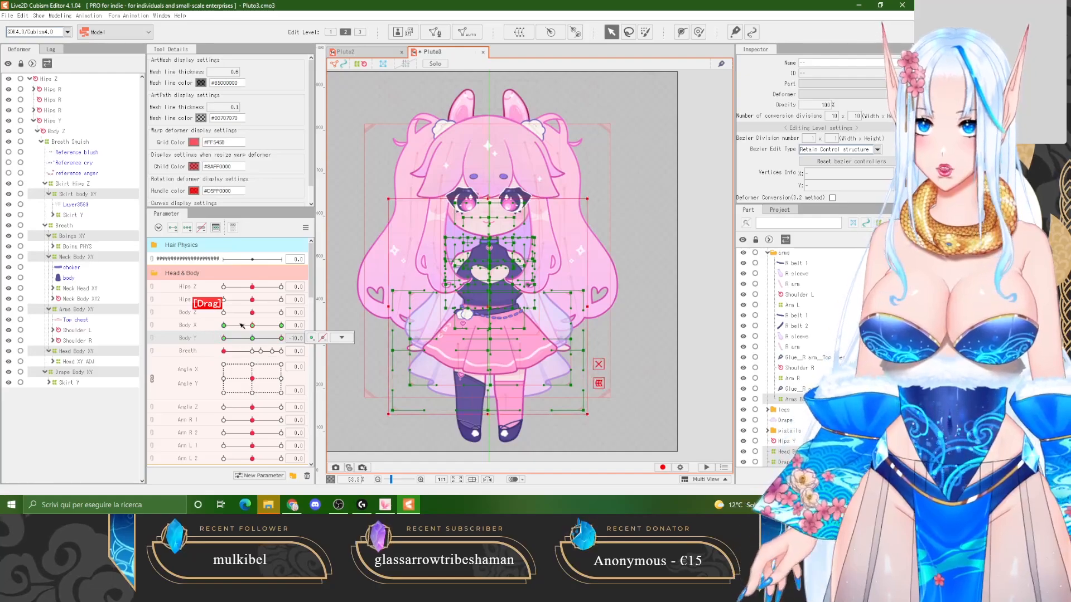
left_click(78, 236)
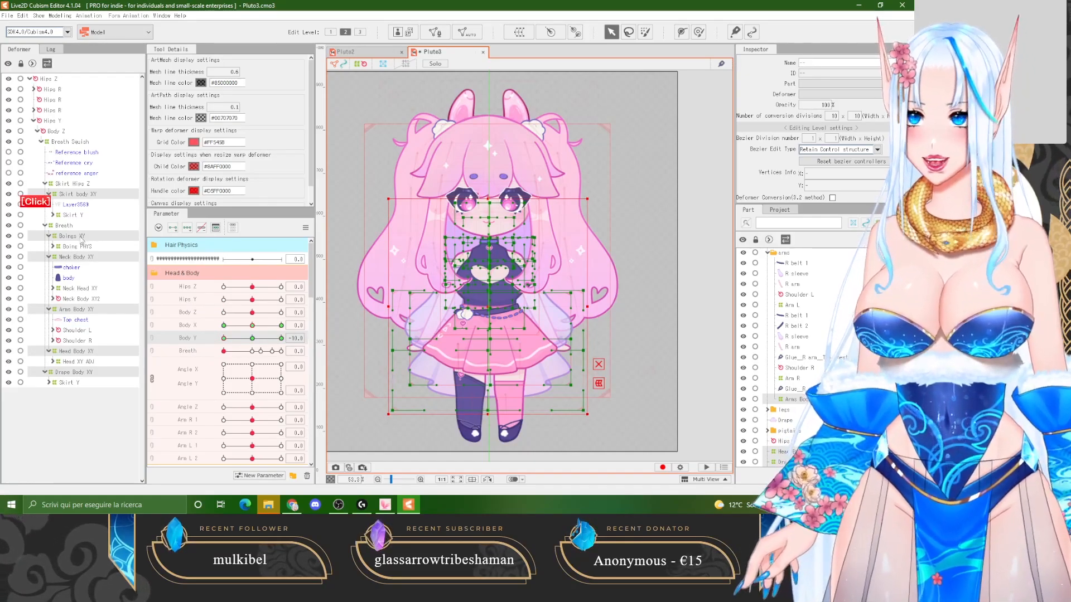
scroll(478, 249, "up", 2)
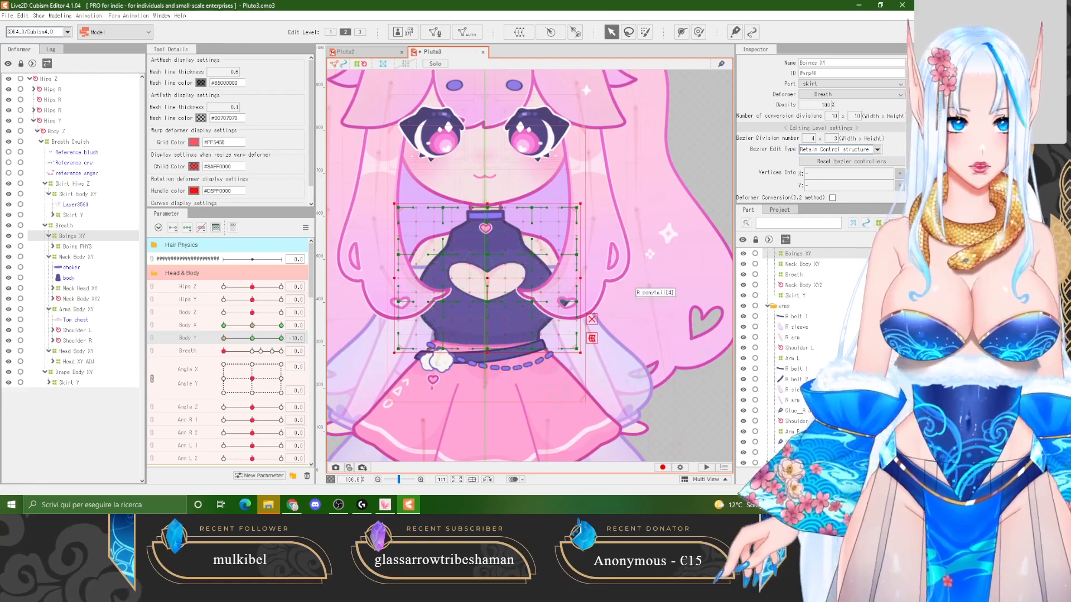
Hide the Front hair part so the torso is unobstructed.
scroll(781, 351, "up", 5)
scroll(781, 352, "up", 6)
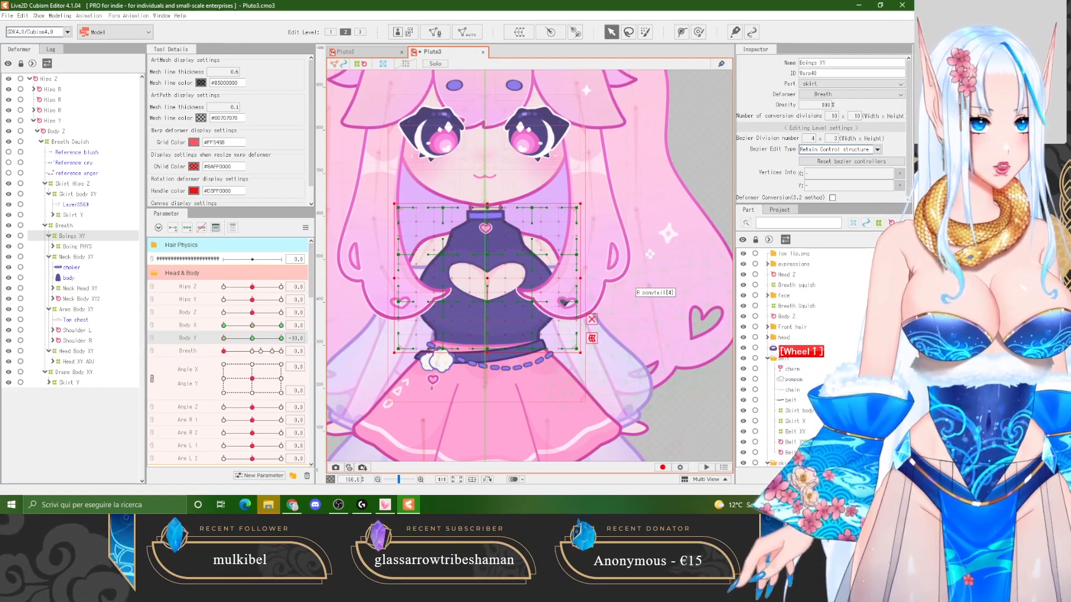
left_click(743, 328)
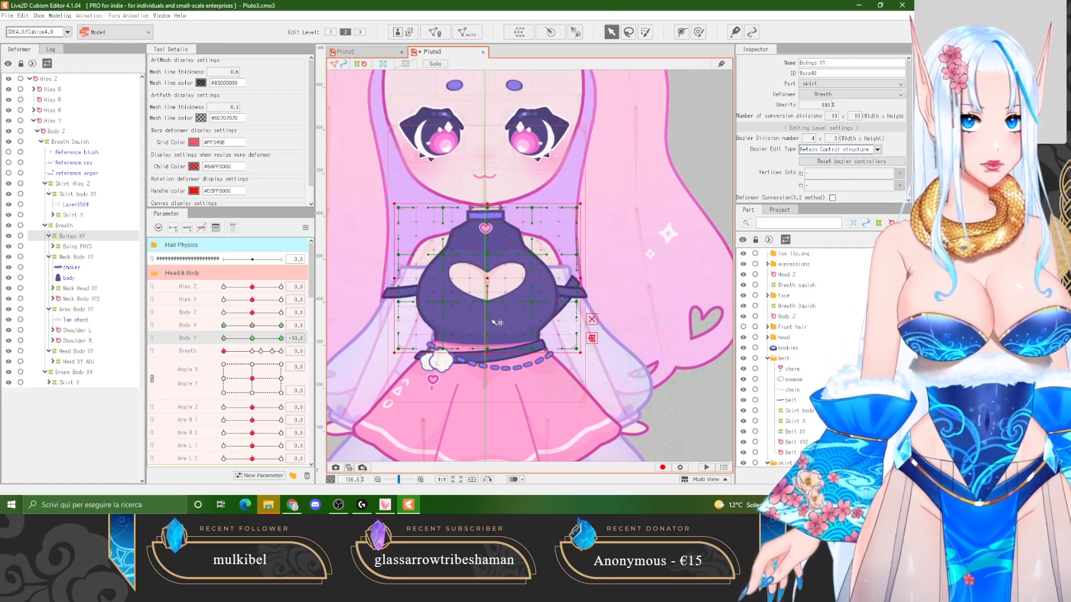
Move the whole Boings XY deformer slightly straight down on the chest for the Body Y -10 key.
scroll(460, 226, "down", 2)
scroll(482, 280, "up", 5)
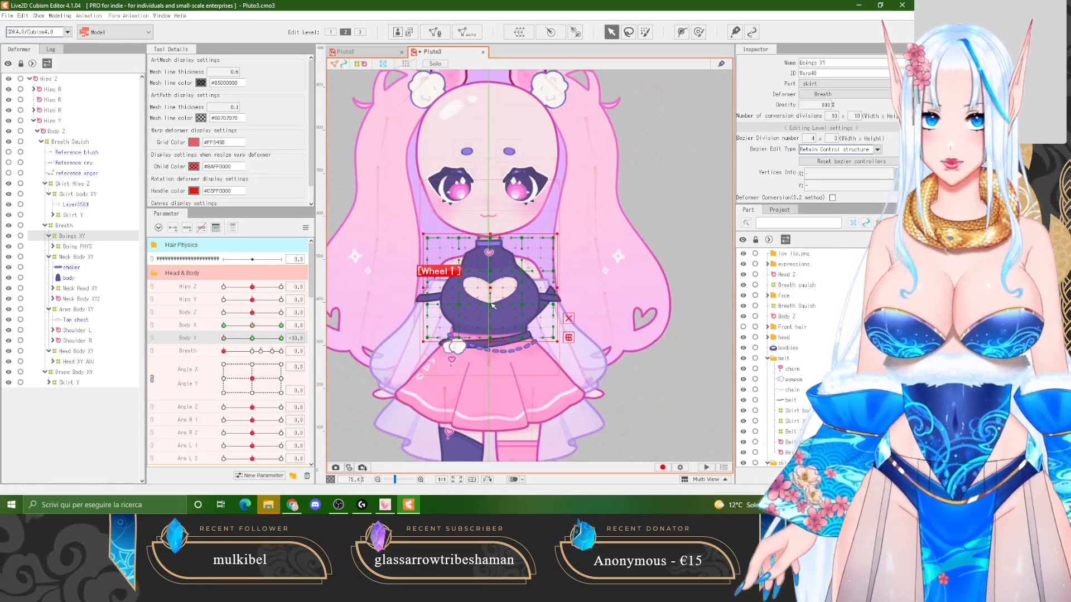
scroll(481, 281, "down", 5)
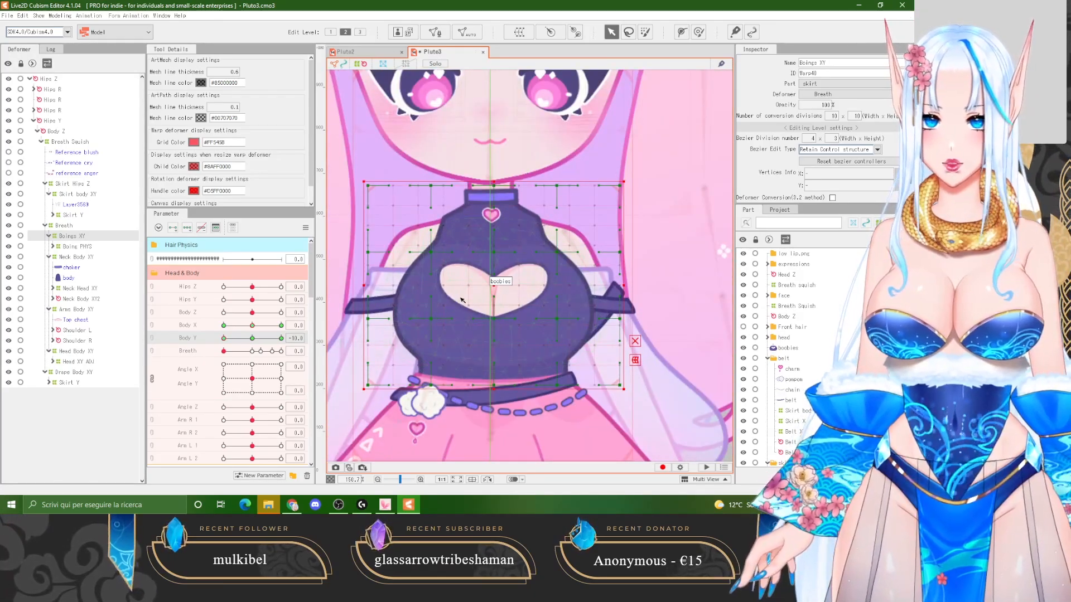
scroll(413, 273, "up", 1)
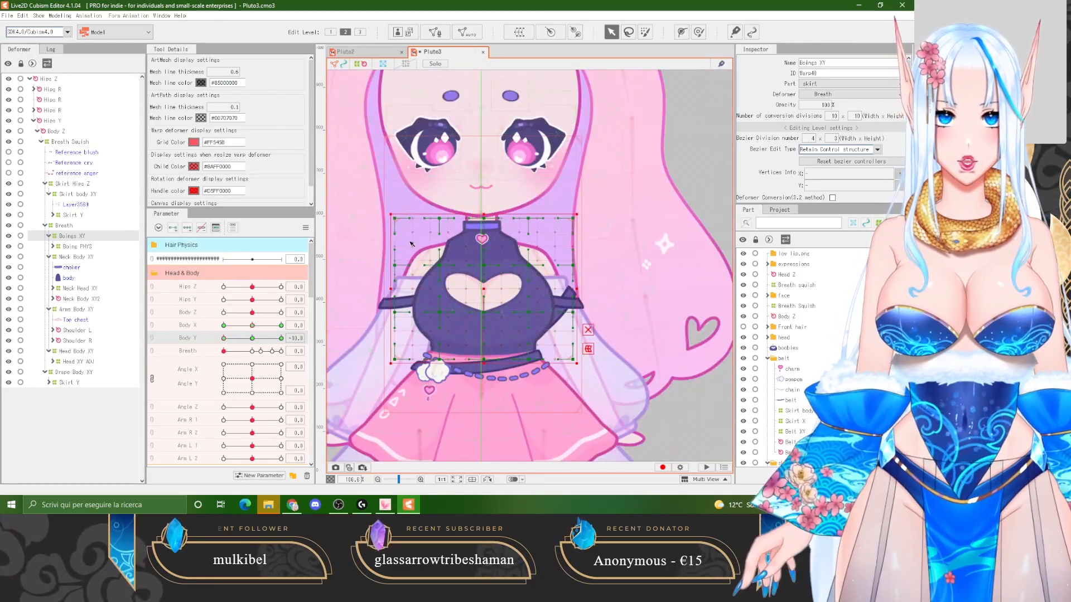
left_click(483, 289, "shift")
left_click_drag(483, 289, 485, 303)
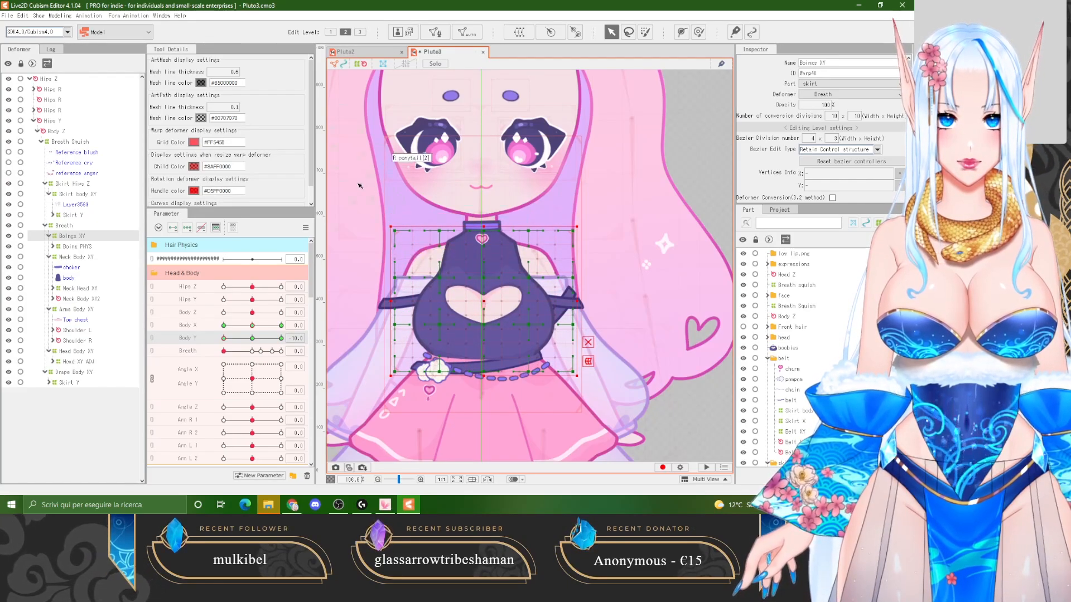
Select the boobies and body art meshes together to examine the glued vertices between them.
scroll(453, 270, "up", 5)
left_click(453, 269)
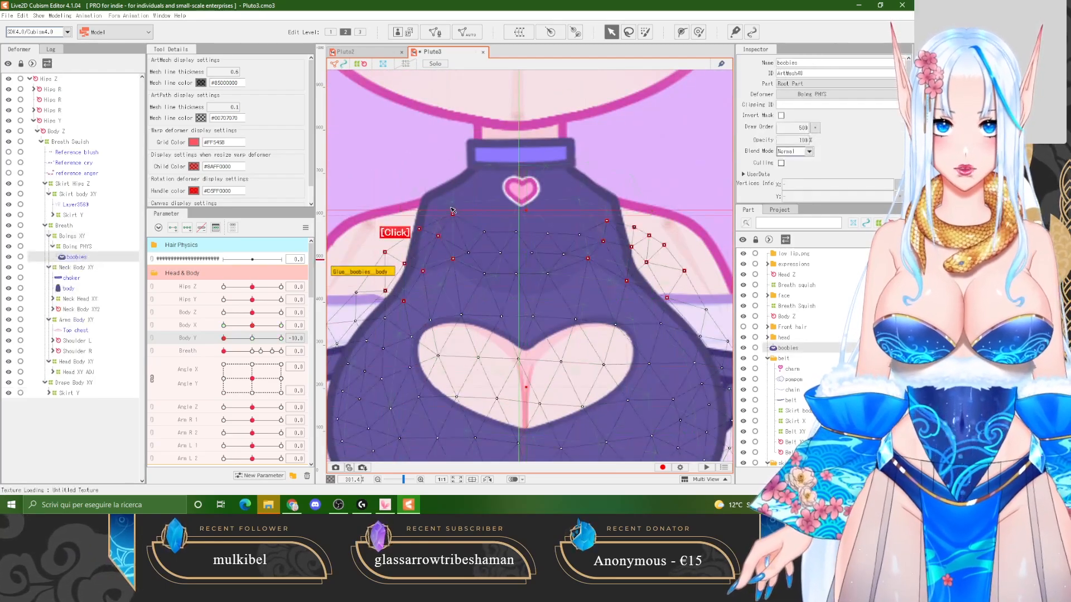
scroll(452, 212, "down", 2)
left_click(456, 202, "shift")
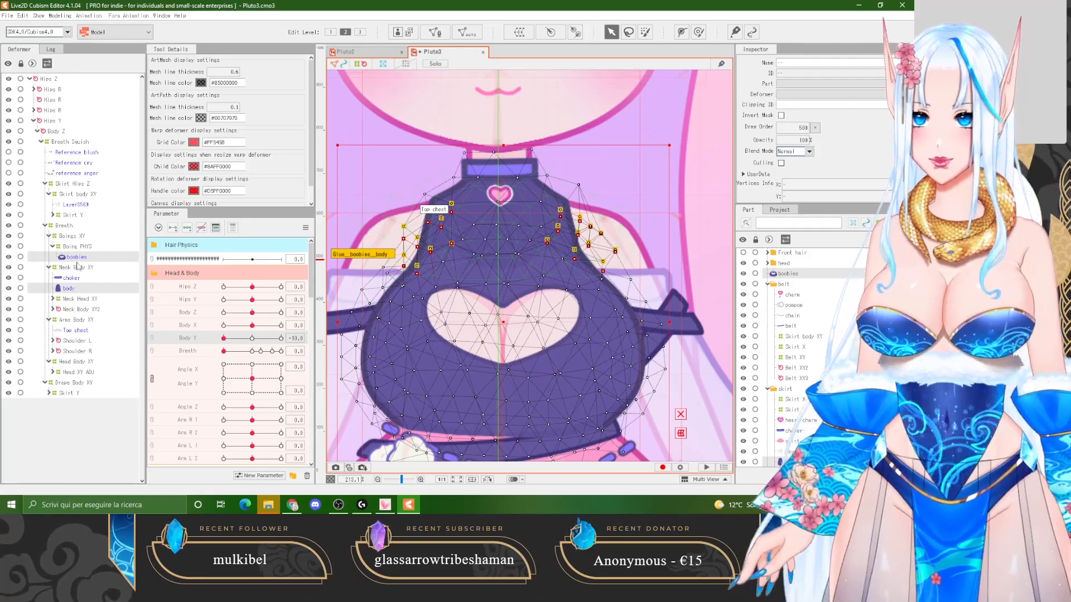
Reselect the Boings XY deformer and pull its lower inner control points slightly down at Body Y -10, checking the movement.
left_click(77, 238)
scroll(443, 259, "up", 2)
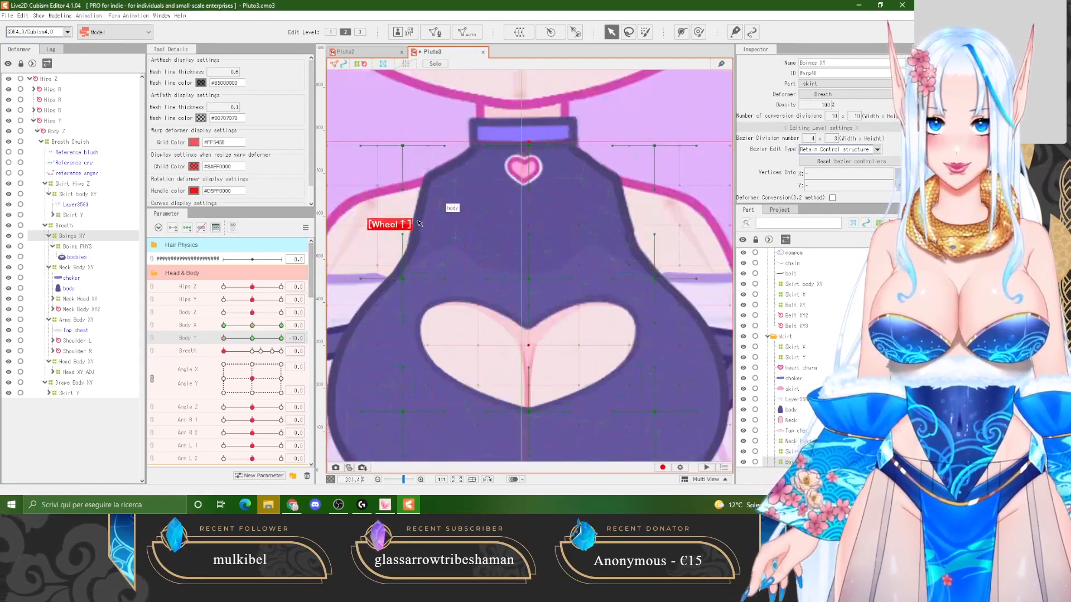
scroll(427, 249, "down", 2)
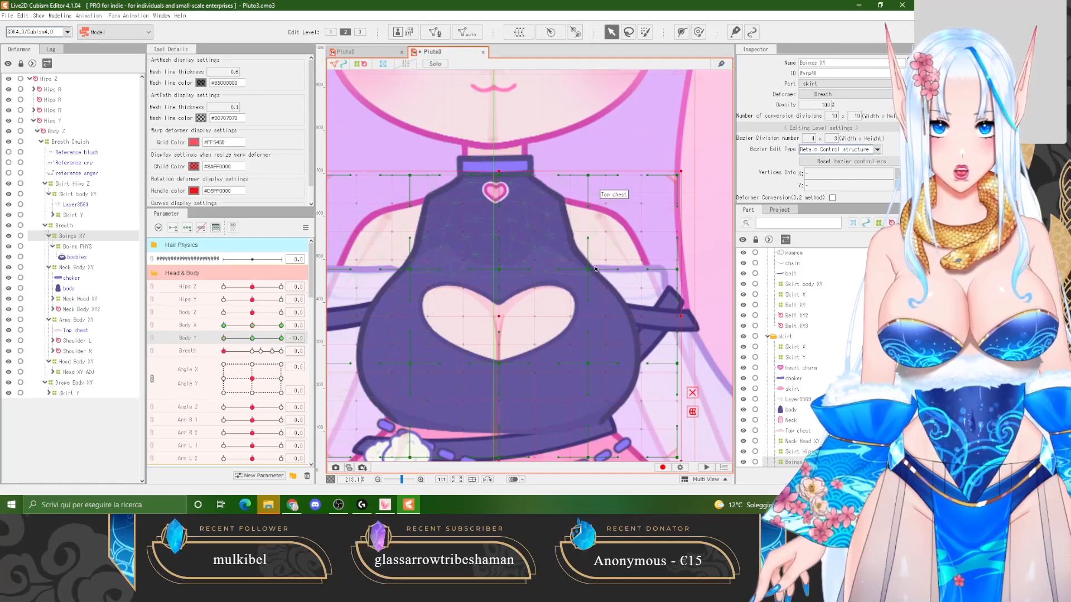
scroll(457, 269, "down", 2)
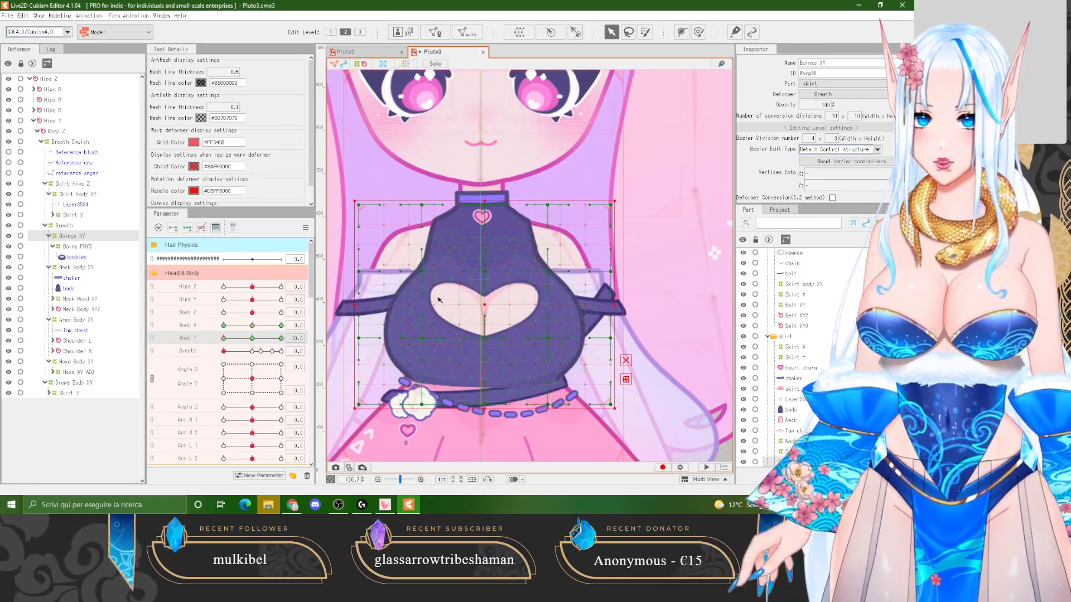
mouse_move(237, 339)
left_mouse_down()
mouse_move(253, 339)
mouse_move(220, 339)
left_mouse_up()
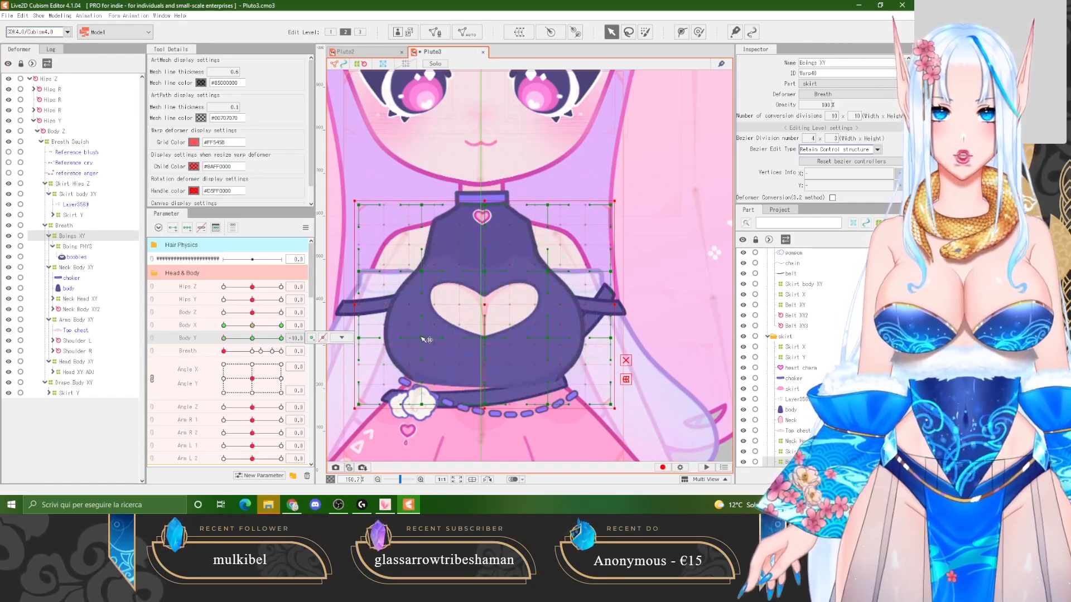
left_click_drag(422, 338, 422, 344)
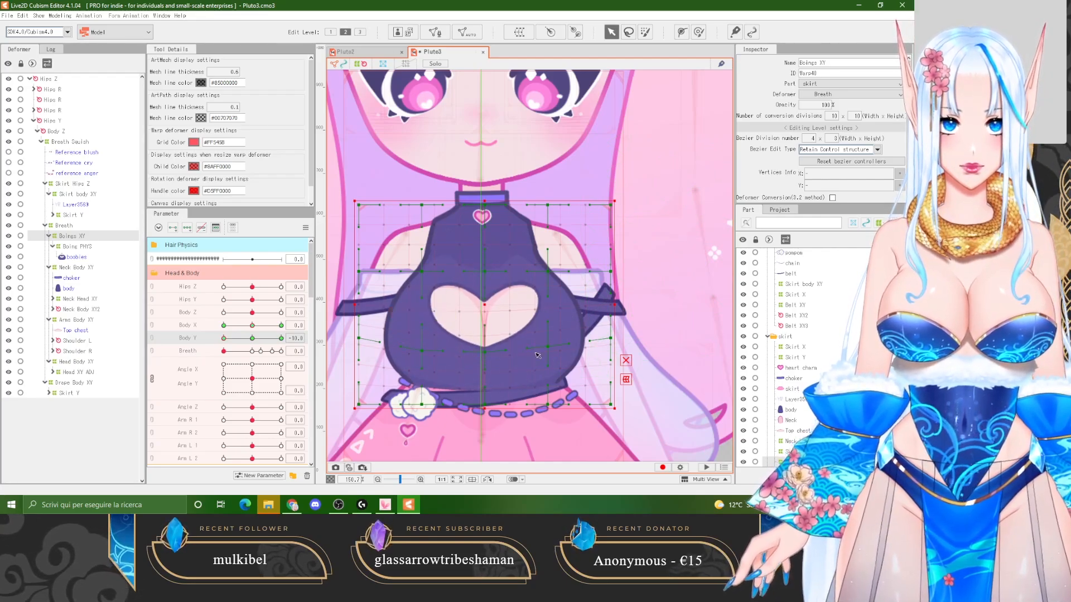
left_click_drag(235, 341, 203, 347)
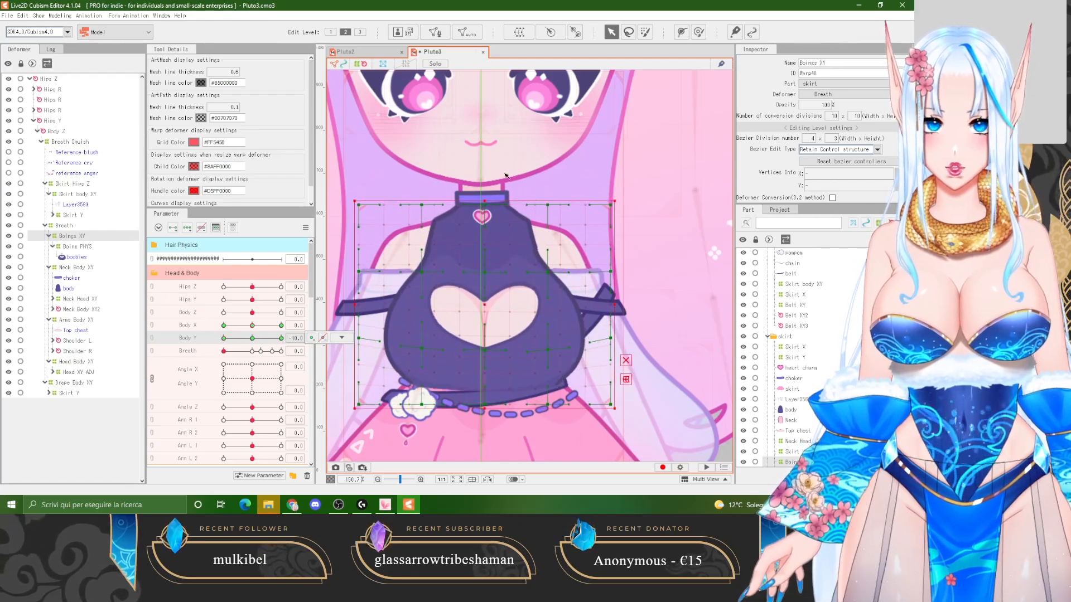
scroll(471, 267, "down", 4)
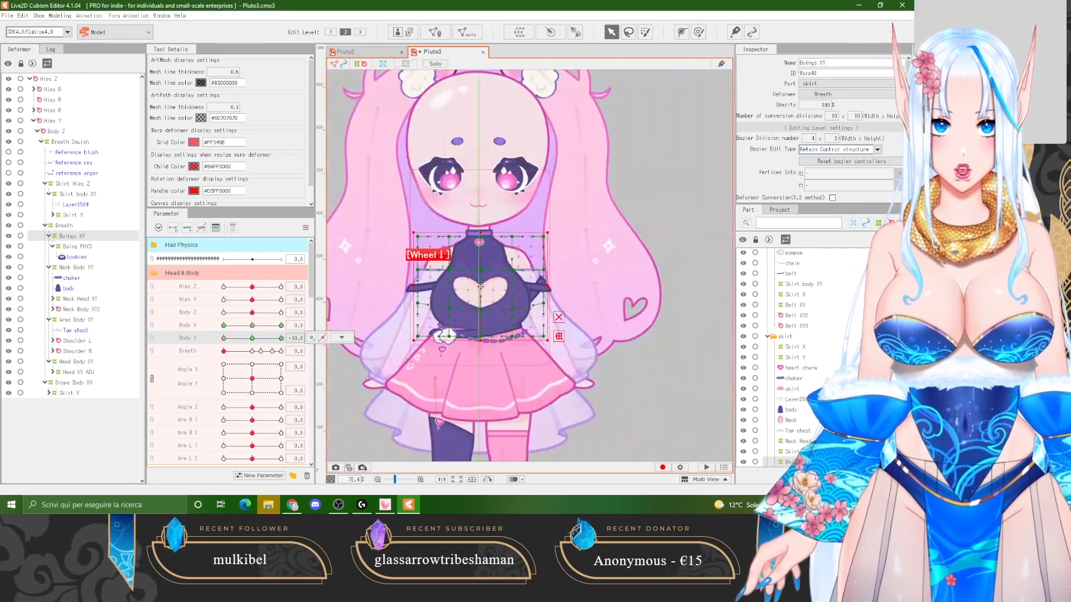
Select the Arms Body XY deformer and shift it slightly up at the Body Y -10 key, checking the movement.
scroll(478, 231, "up", 2)
scroll(490, 357, "up", 1)
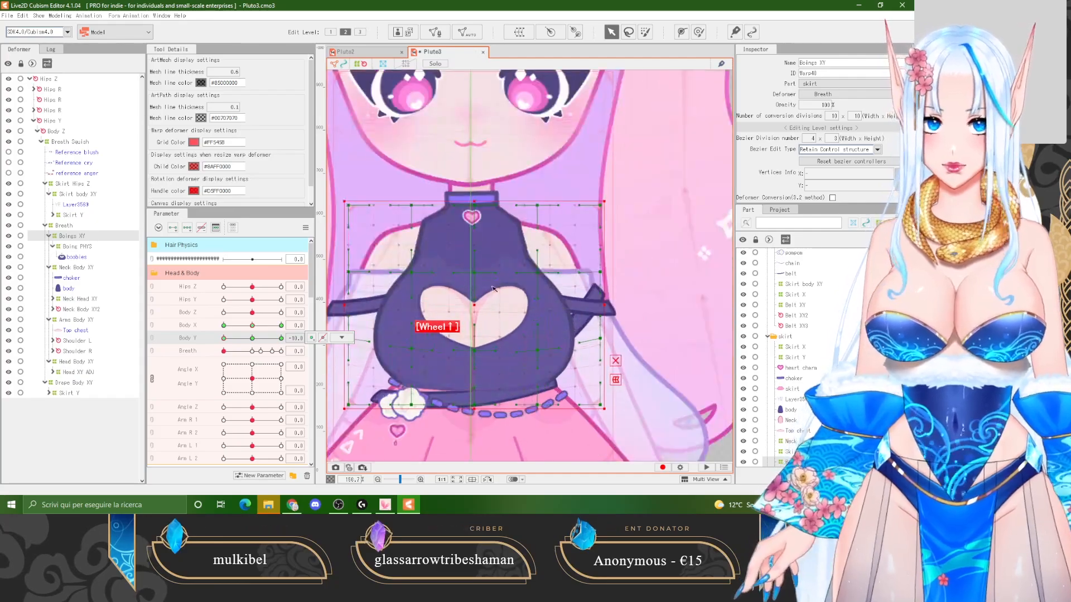
scroll(481, 240, "down", 2)
scroll(460, 227, "up", 1)
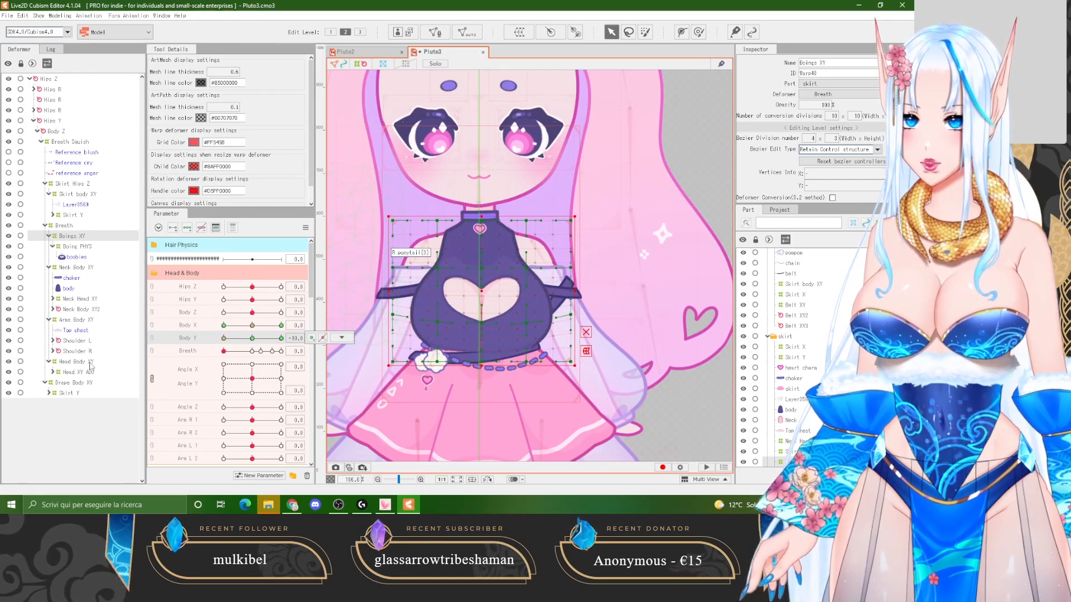
left_click(90, 322)
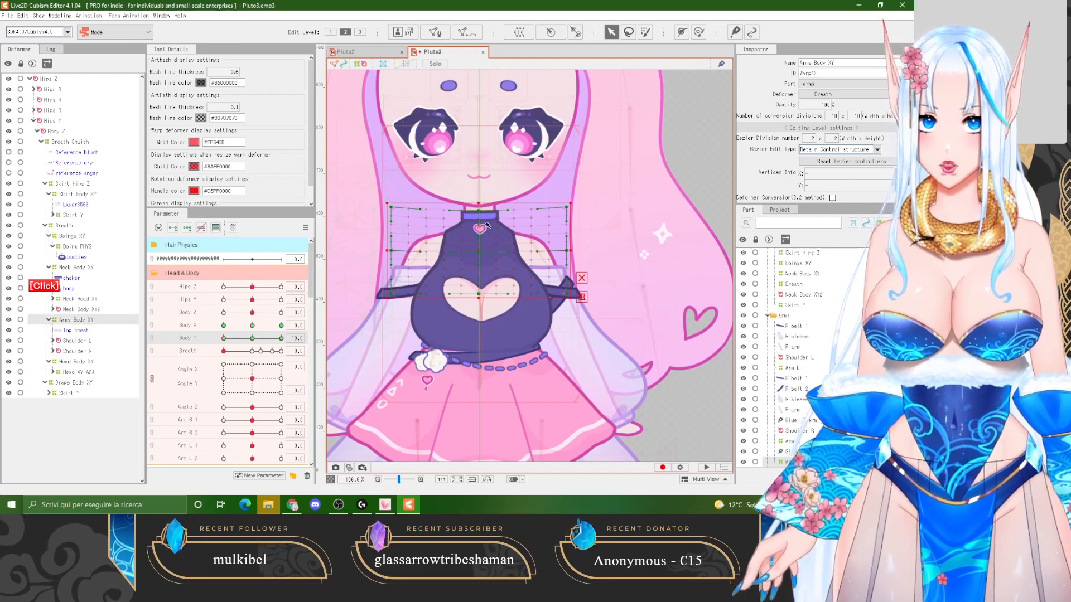
scroll(469, 230, "up", 2)
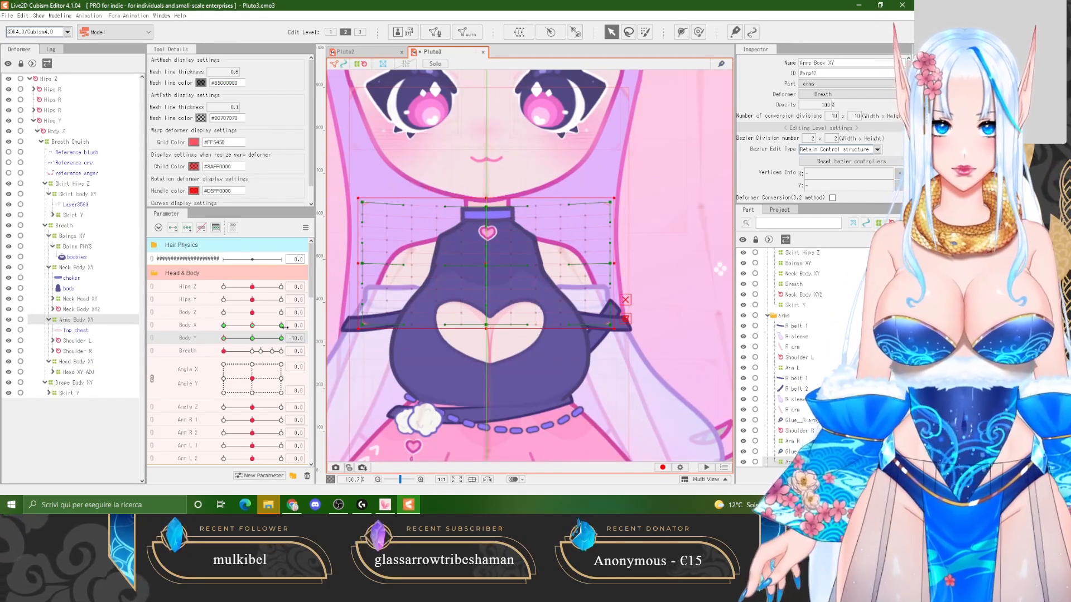
mouse_move(223, 338)
left_mouse_down()
mouse_move(246, 339)
mouse_move(223, 338)
left_mouse_up()
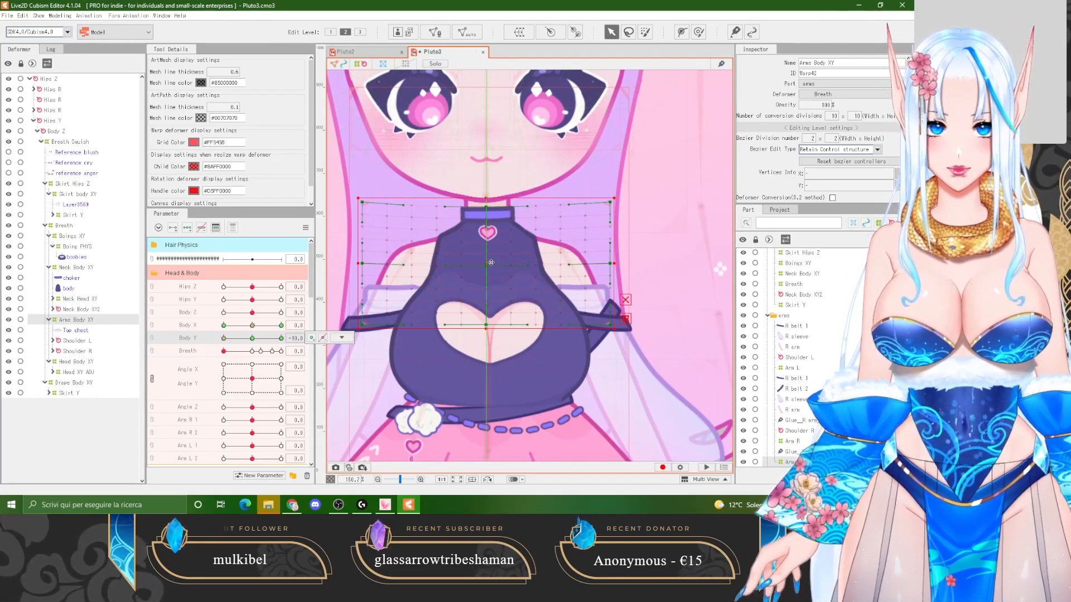
left_click_drag(490, 262, 490, 268)
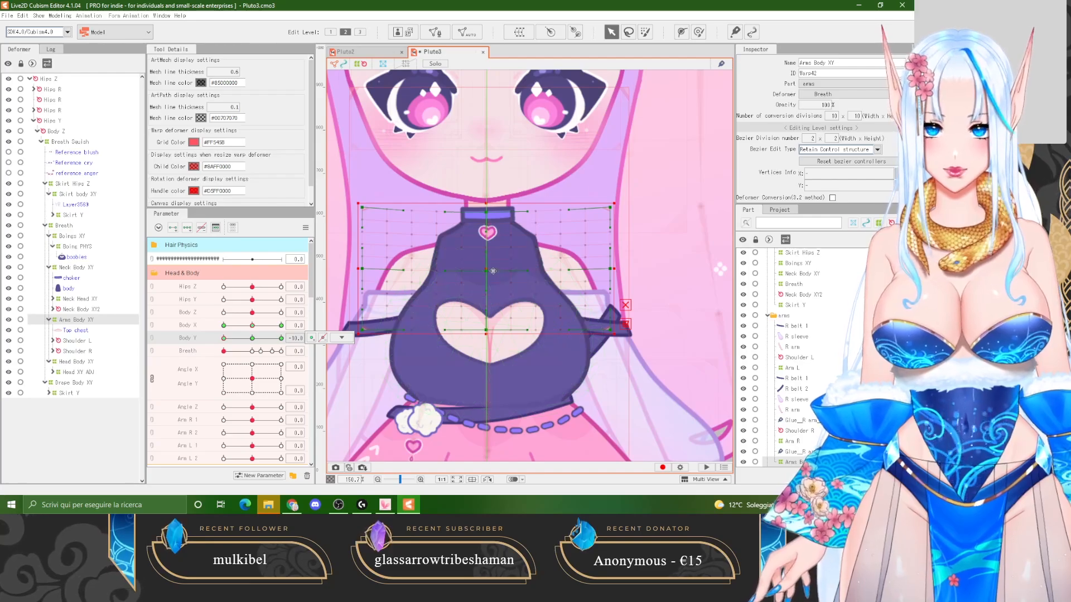
left_click_drag(493, 271, 493, 261)
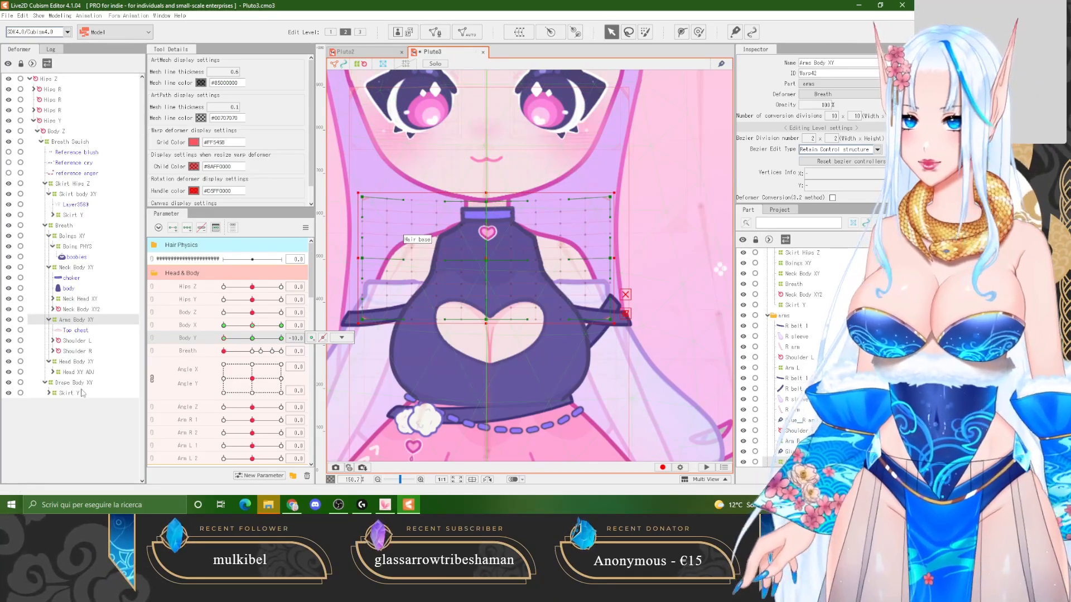
scroll(399, 310, "down", 2)
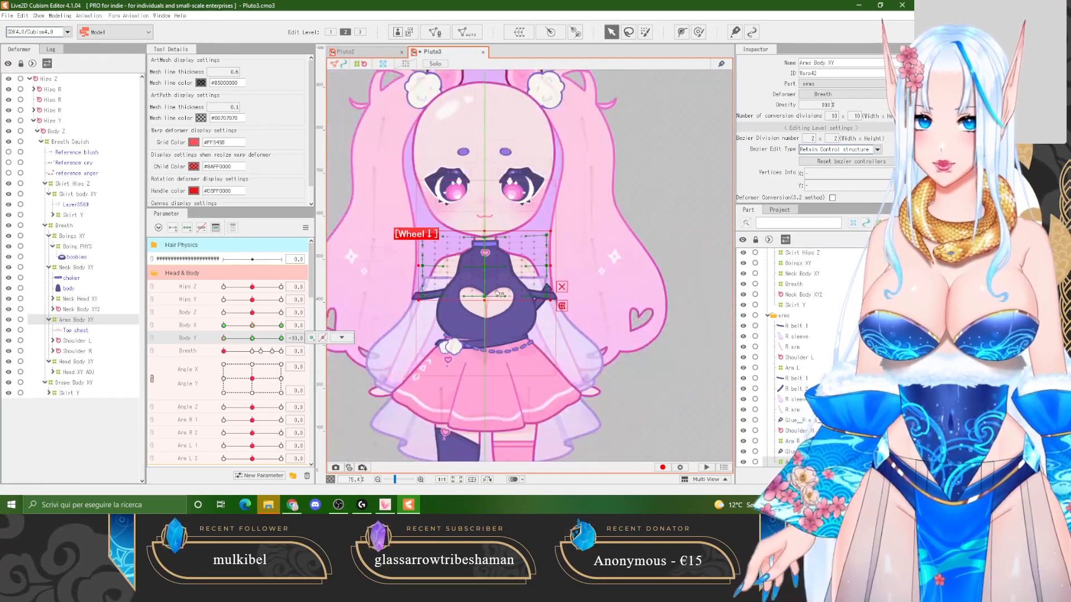
left_click_drag(225, 339, 185, 336)
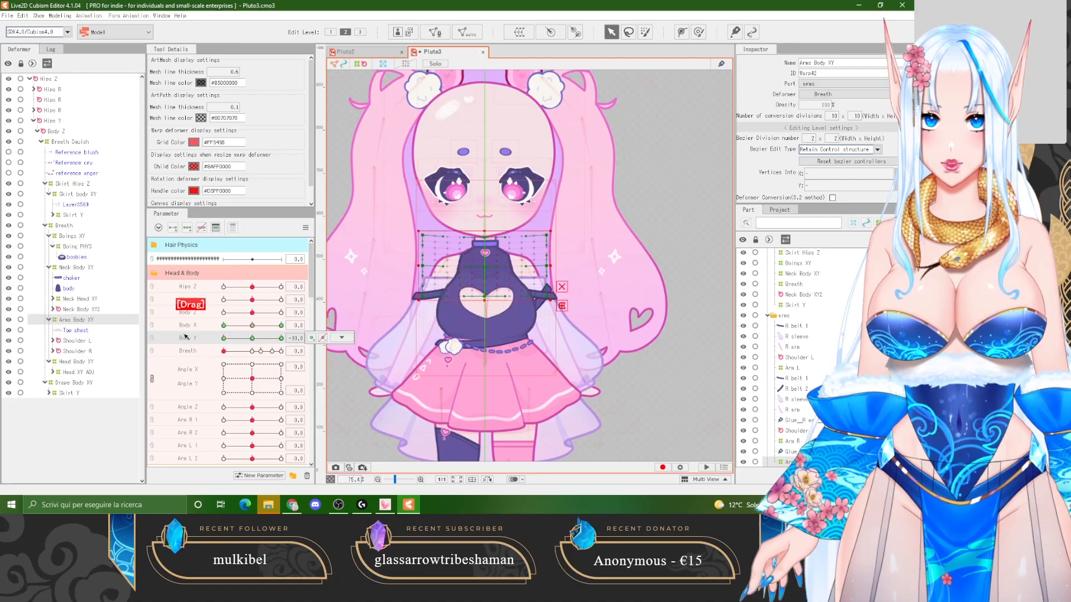
Preview the Body Y movement in the Pluto2 model as a reference and return to Pluto3.
left_click(380, 53)
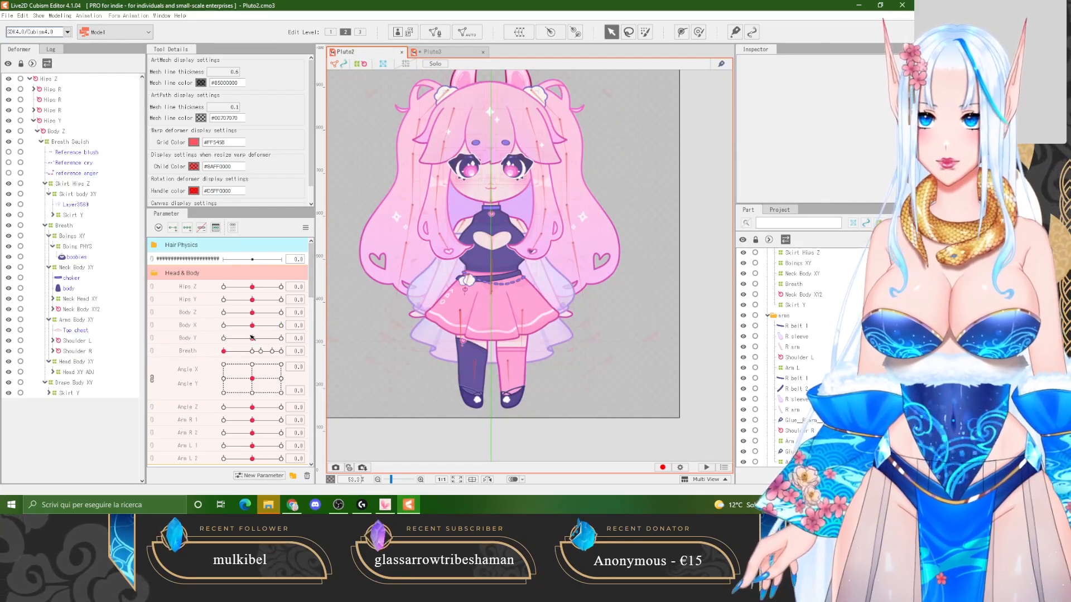
left_click_drag(252, 338, 203, 351)
scroll(460, 229, "up", 3)
left_click(433, 51)
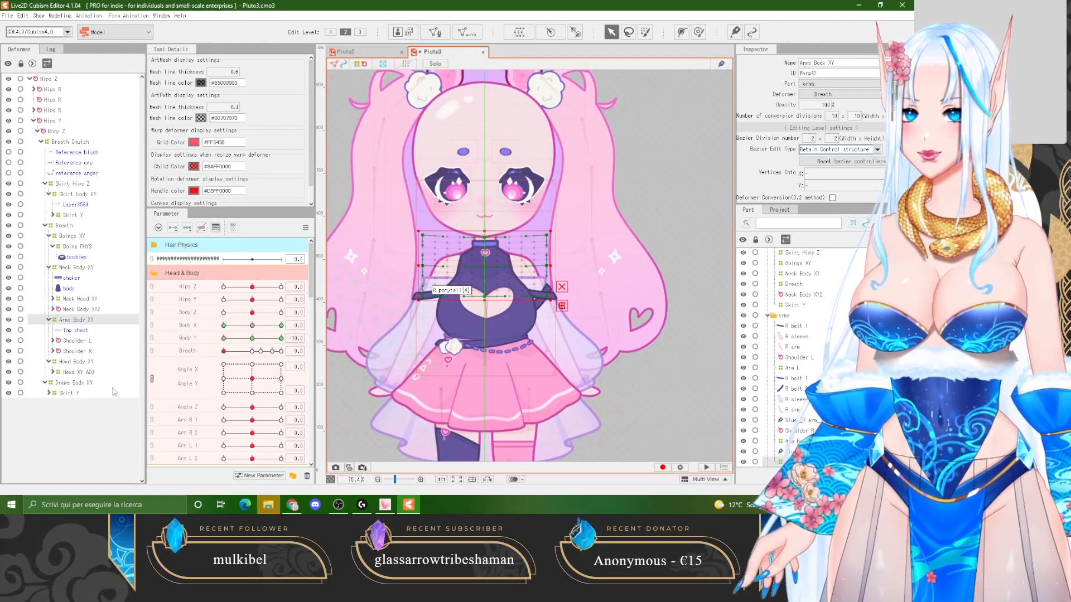
Select the Skirt body XY deformer and raise it slightly at the Body Y -10 key, checking the movement.
left_click(399, 361)
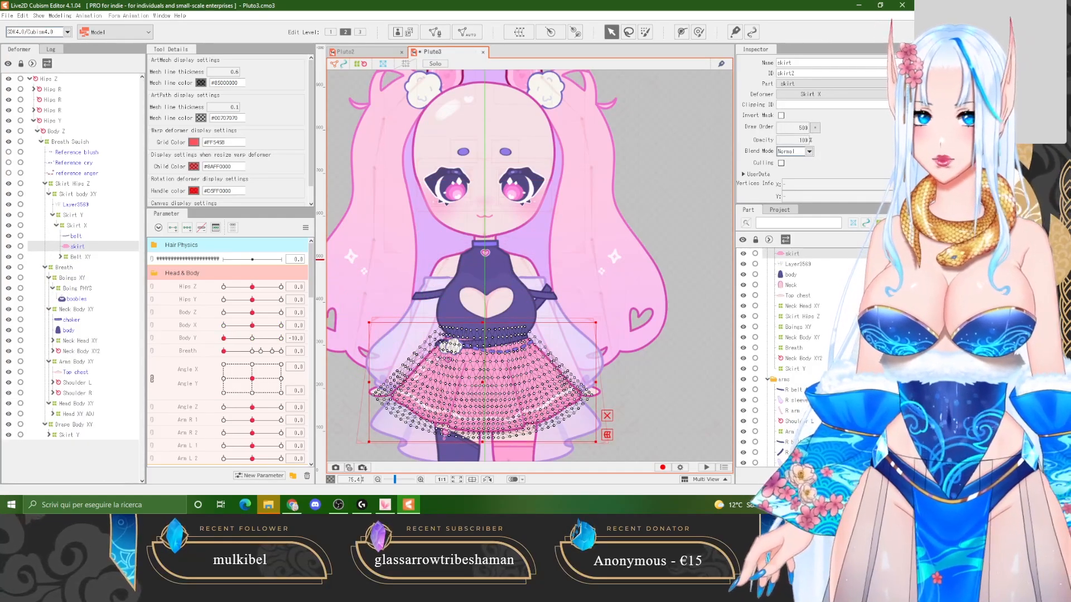
left_click(82, 195)
scroll(489, 300, "down", 2)
scroll(504, 369, "up", 2)
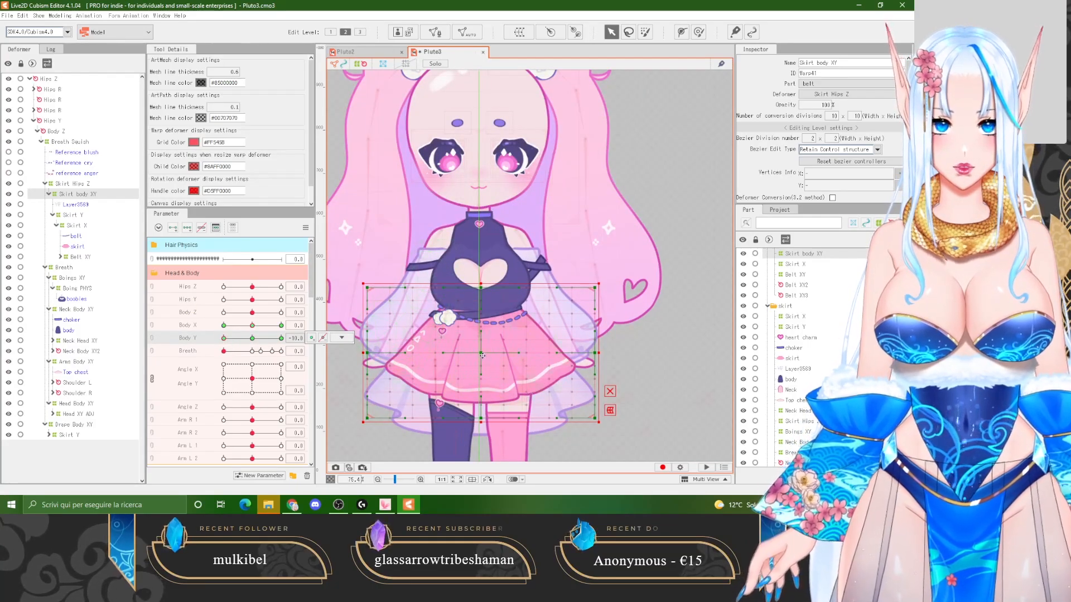
left_click_drag(481, 354, 479, 349)
mouse_move(224, 338)
left_mouse_down()
mouse_move(235, 339)
mouse_move(223, 339)
left_mouse_up()
Set the Skirt body XY deformer's Bezier Edit Type to Smooth and pull its centre and bottom-centre control points down.
left_click_drag(480, 348, 484, 360)
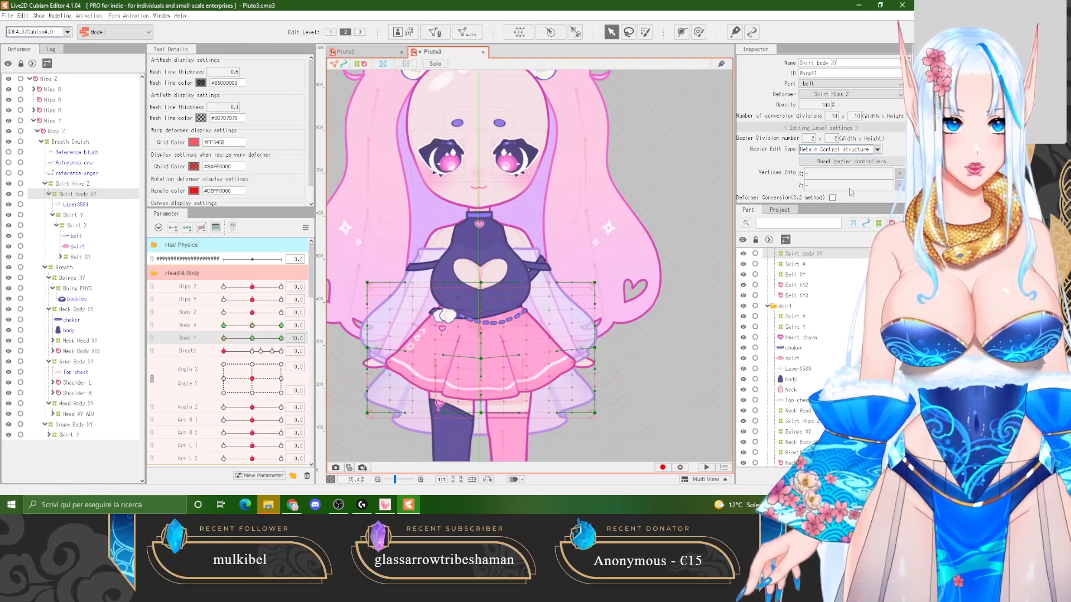
key("ctrl+z")
left_click(847, 150)
left_click(810, 173)
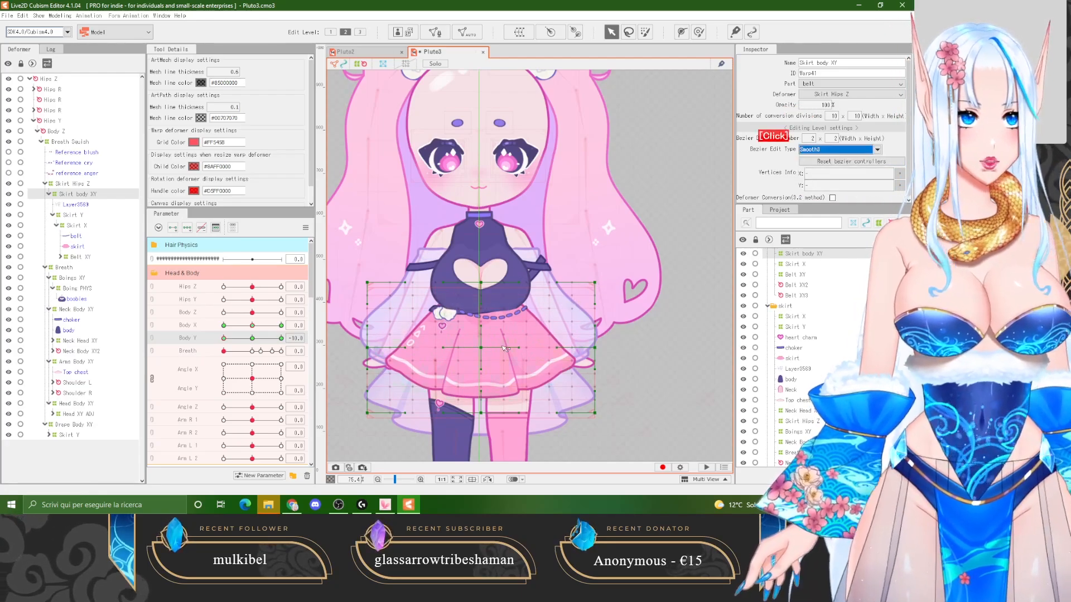
left_click_drag(480, 348, 485, 358)
left_click_drag(481, 414, 481, 425)
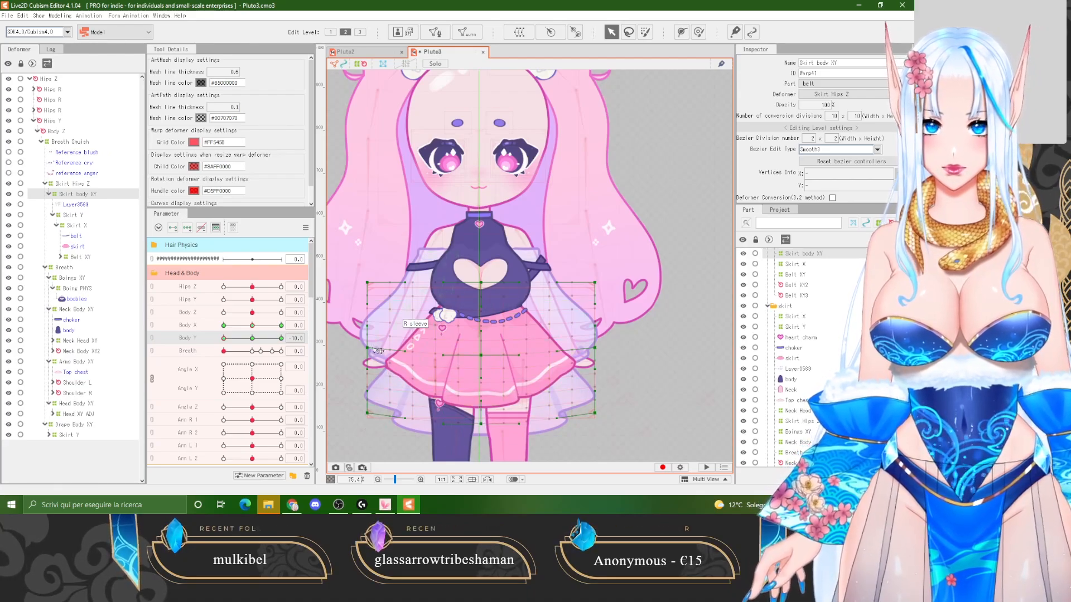
Spread the skirt deformer's upper corner points outward and bring its lower corner points inward, adjusting the side midpoints to match.
left_click_drag(367, 283, 361, 283)
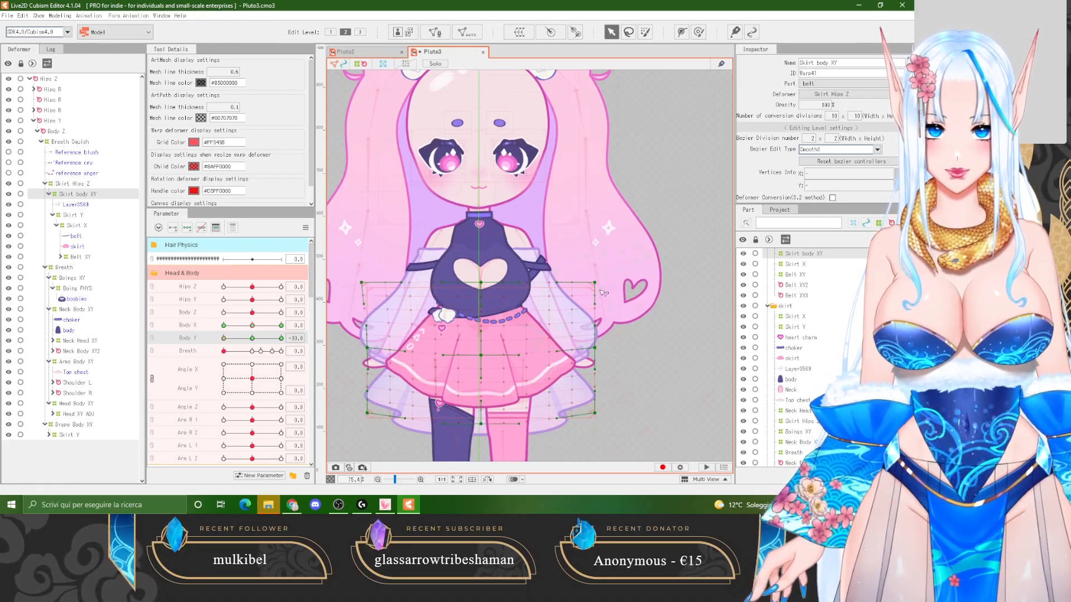
left_click_drag(601, 283, 608, 285)
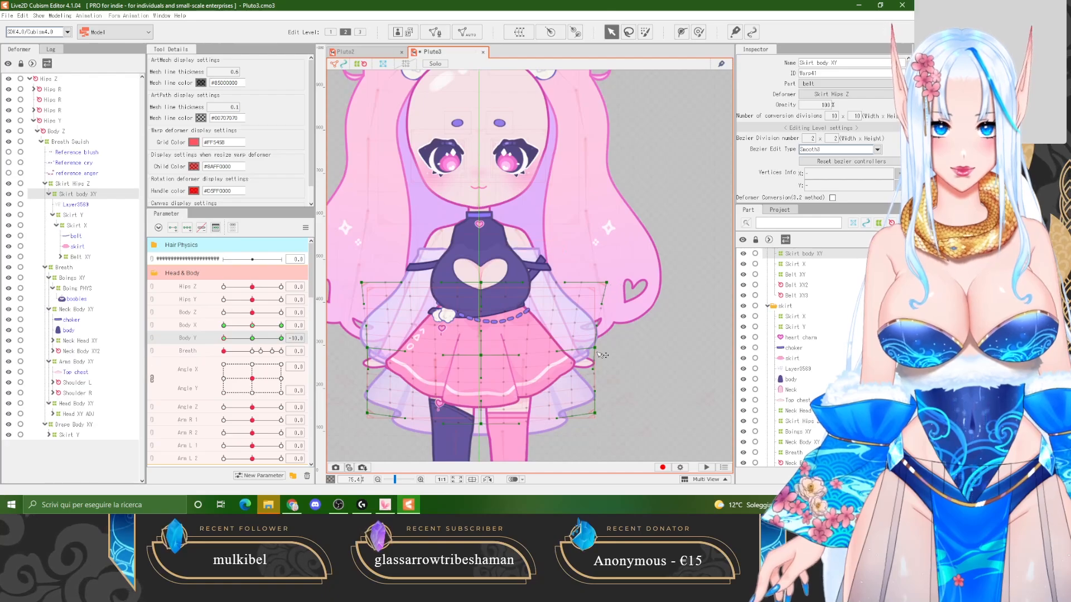
left_click_drag(596, 349, 600, 350)
left_click_drag(595, 413, 585, 414)
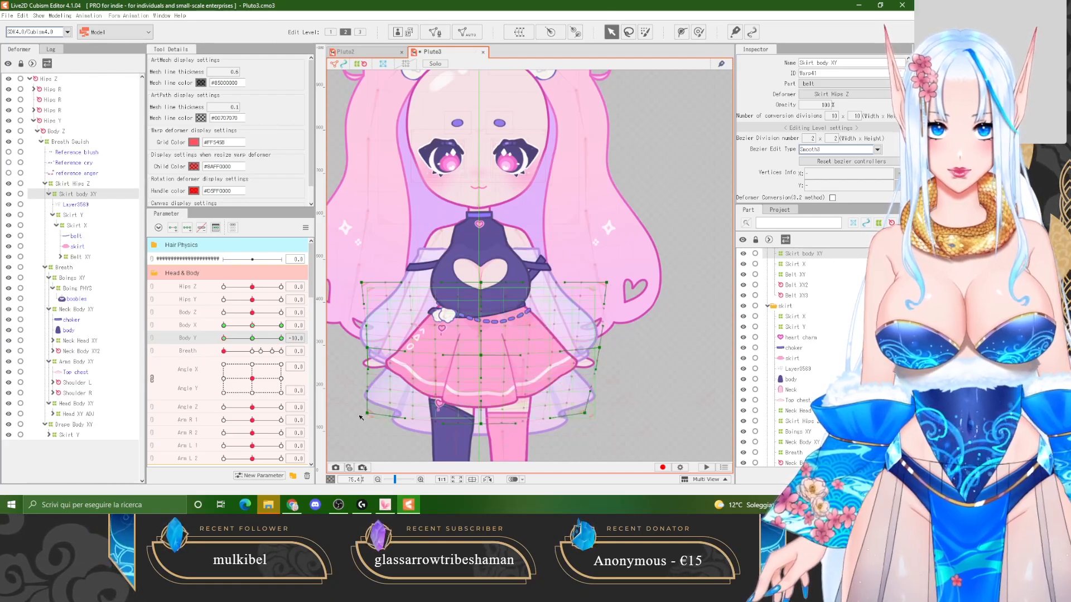
left_click_drag(367, 414, 379, 413)
left_click_drag(372, 352, 374, 352)
Lower the skirt deformer's centre control point and raise its bottom-centre point, checking the shape against Body Y.
left_click_drag(481, 423, 481, 419)
left_click_drag(480, 356, 482, 367)
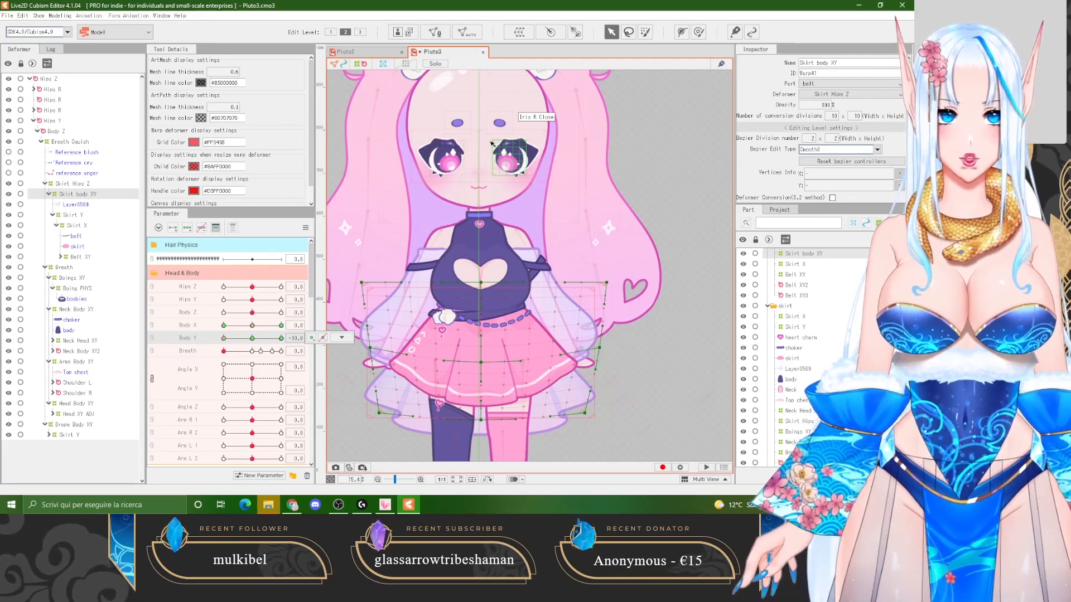
scroll(413, 173, "down", 2)
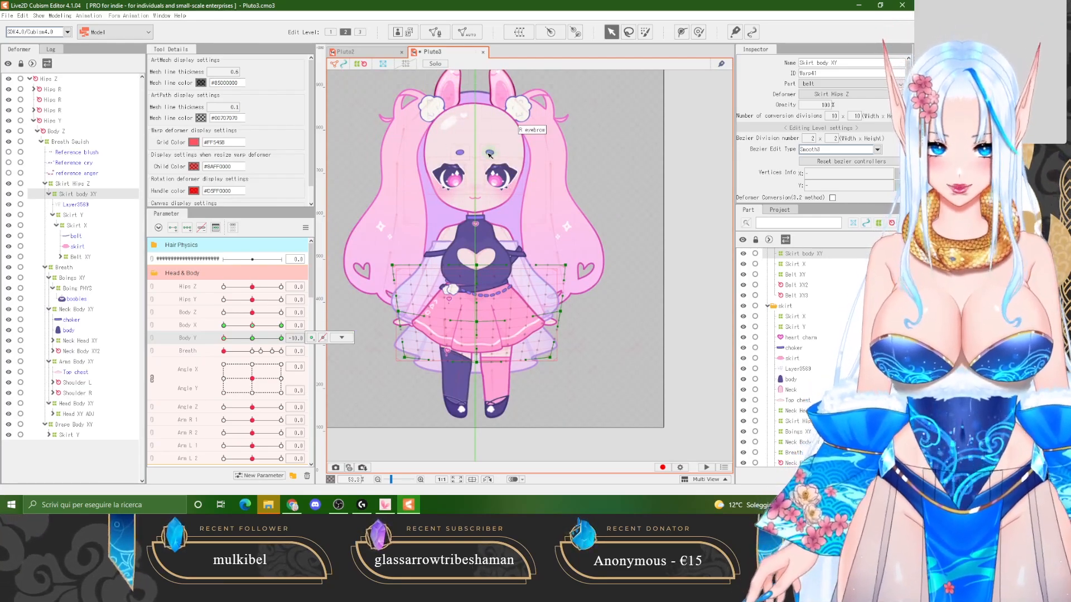
scroll(455, 212, "up", 2)
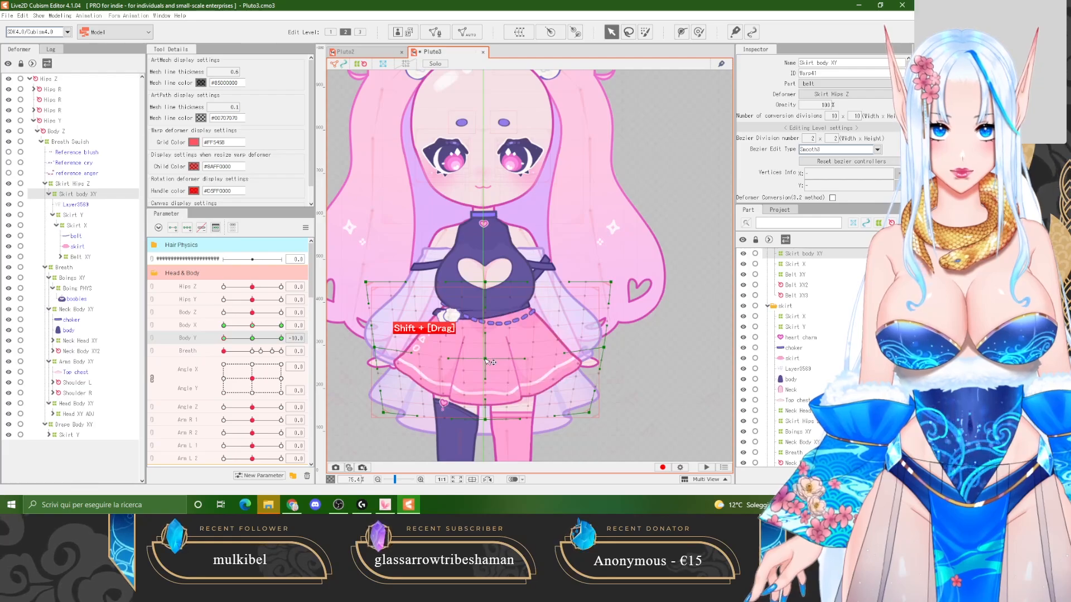
mouse_move(224, 339)
left_mouse_down()
mouse_move(250, 345)
mouse_move(215, 342)
mouse_move(255, 342)
mouse_move(220, 340)
left_mouse_up()
left_click_drag(487, 418, 484, 411)
Reselect the whole Skirt body XY deformer and move it slightly straight down at Body Y -10, checking the movement.
left_click(86, 184)
left_click(88, 193)
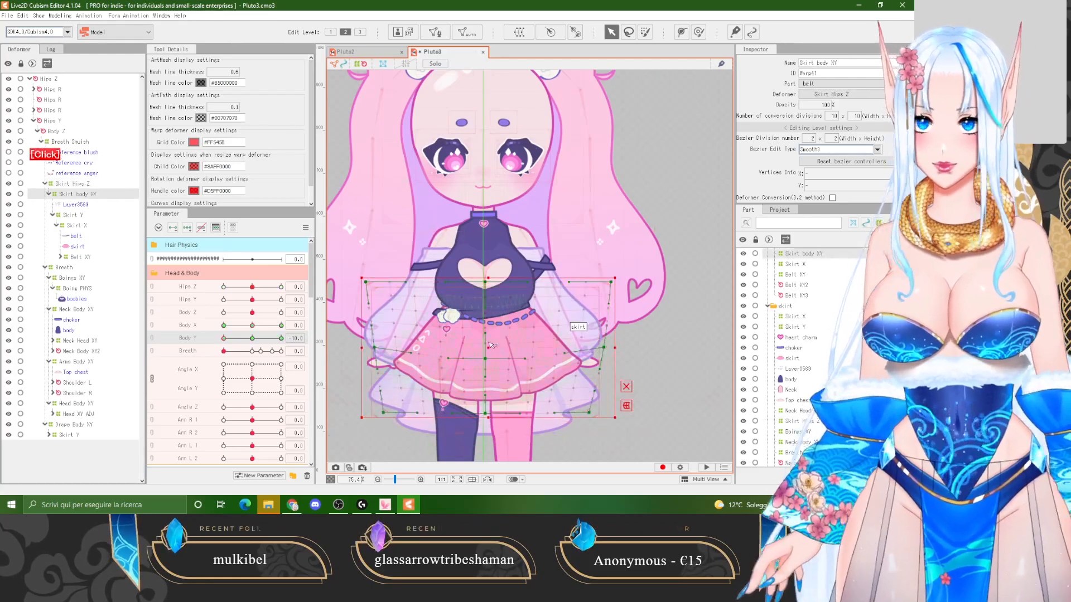
left_click_drag(486, 348, 486, 352)
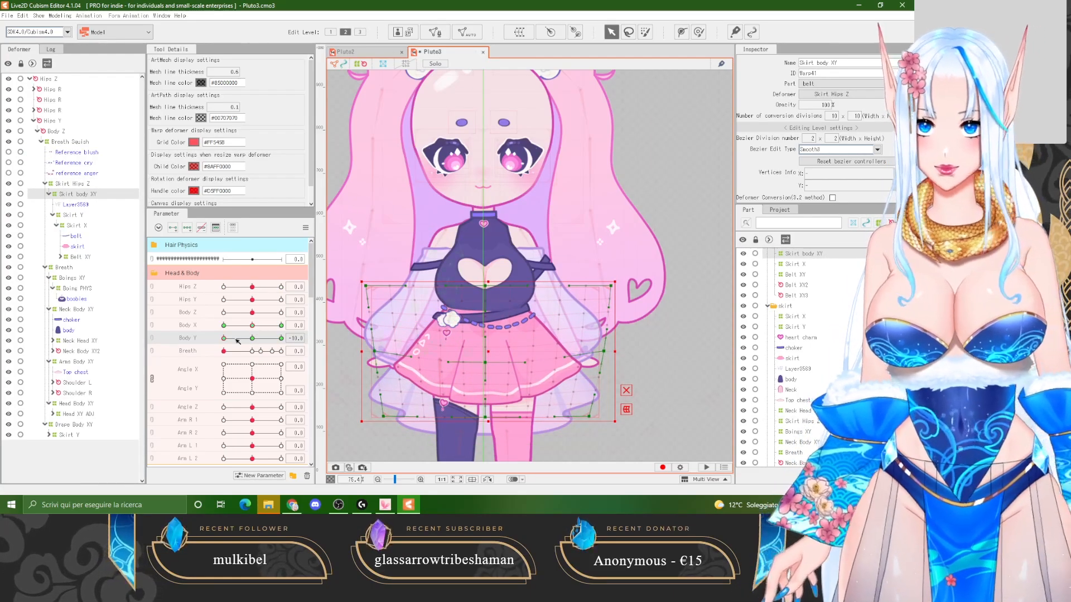
left_click_drag(235, 339, 212, 338)
scroll(436, 367, "down", 2)
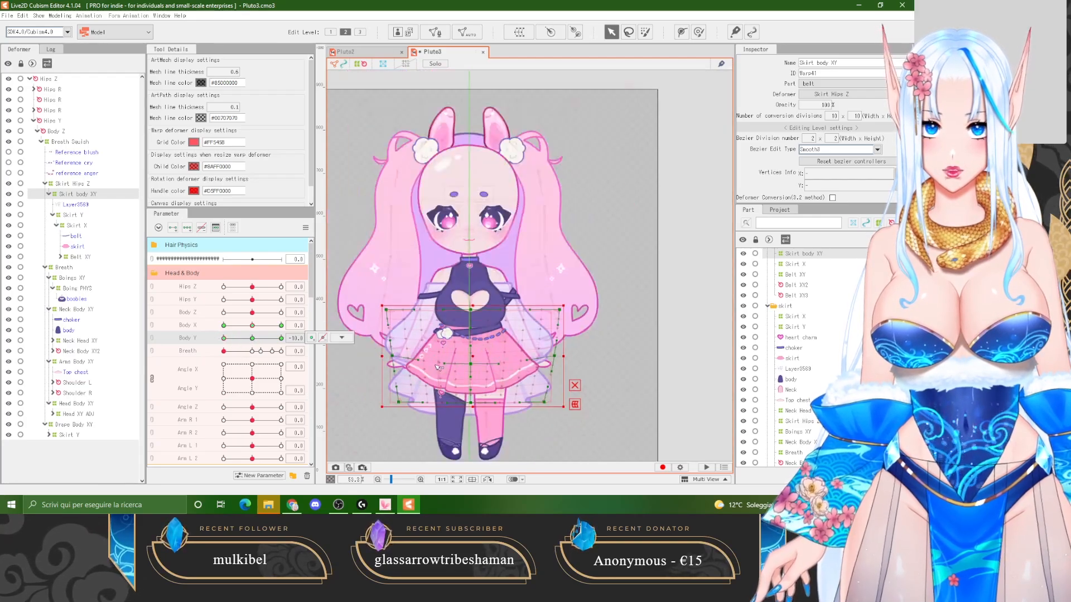
Compare with Body Y in the Pluto2 model and nudge Pluto3's Skirt body XY deformer slightly lower.
left_click(346, 51)
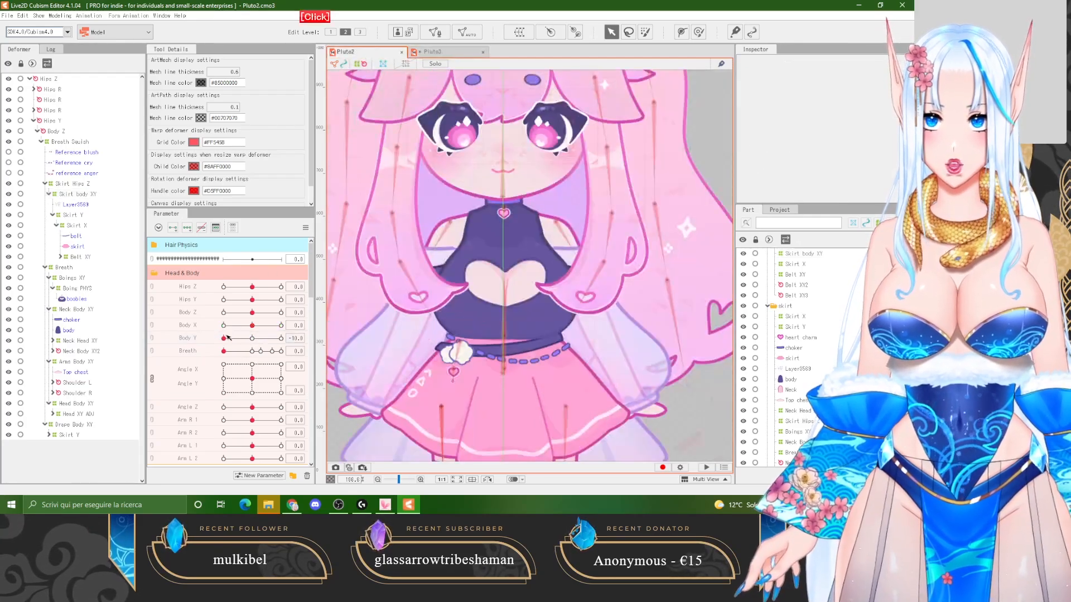
mouse_move(228, 337)
left_mouse_down()
mouse_move(251, 338)
mouse_move(222, 344)
left_mouse_up()
left_click(442, 51)
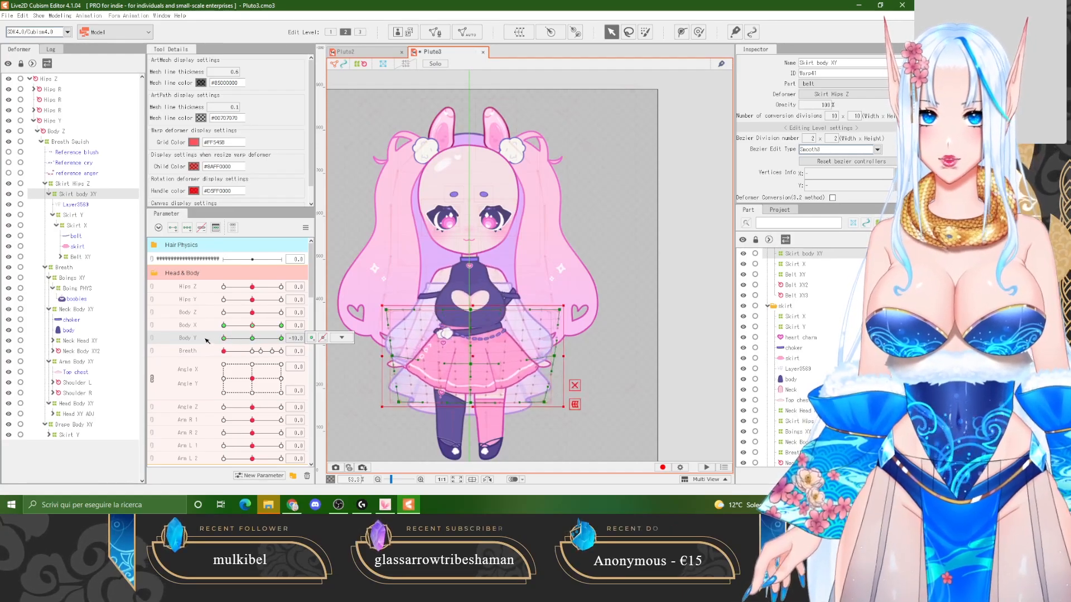
left_click_drag(469, 359, 470, 360)
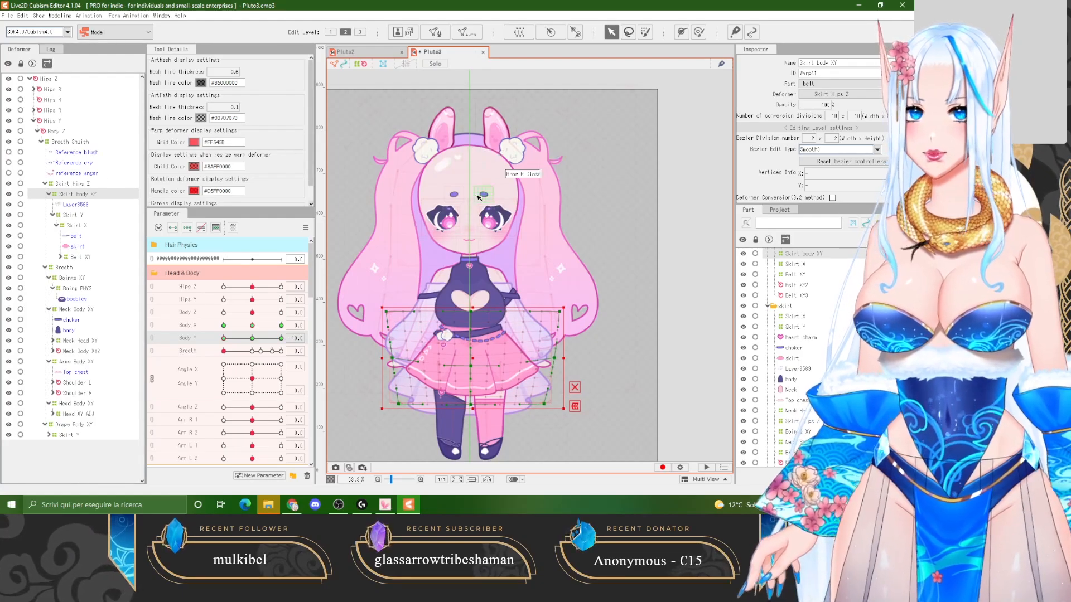
Select the Head Body XY deformer and move it slightly down at the Body Y -10 key, checking the movement.
left_click(446, 220)
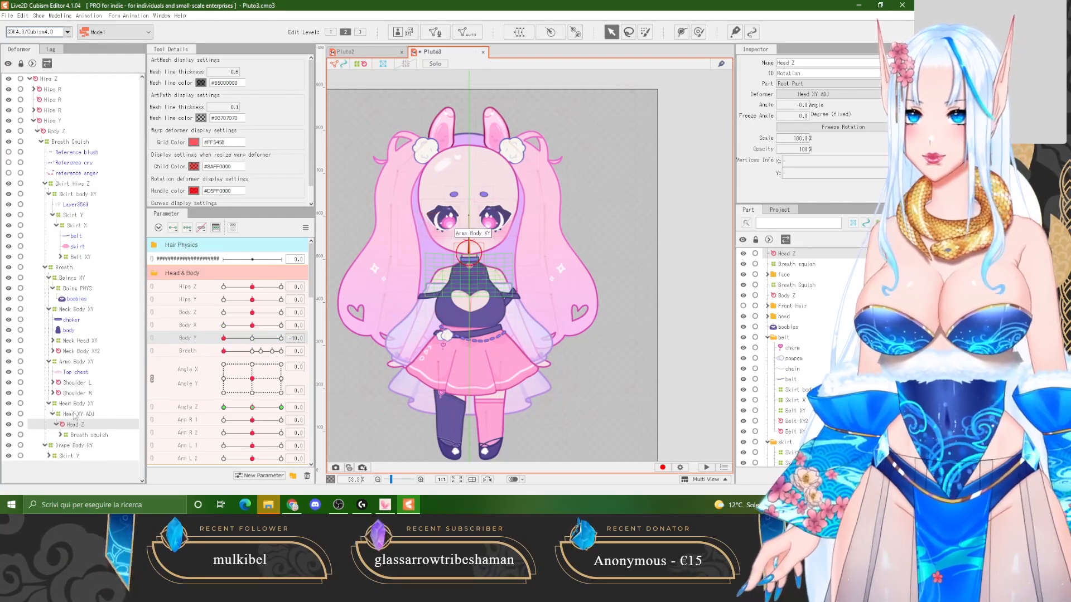
left_click(74, 405)
scroll(477, 257, "up", 2)
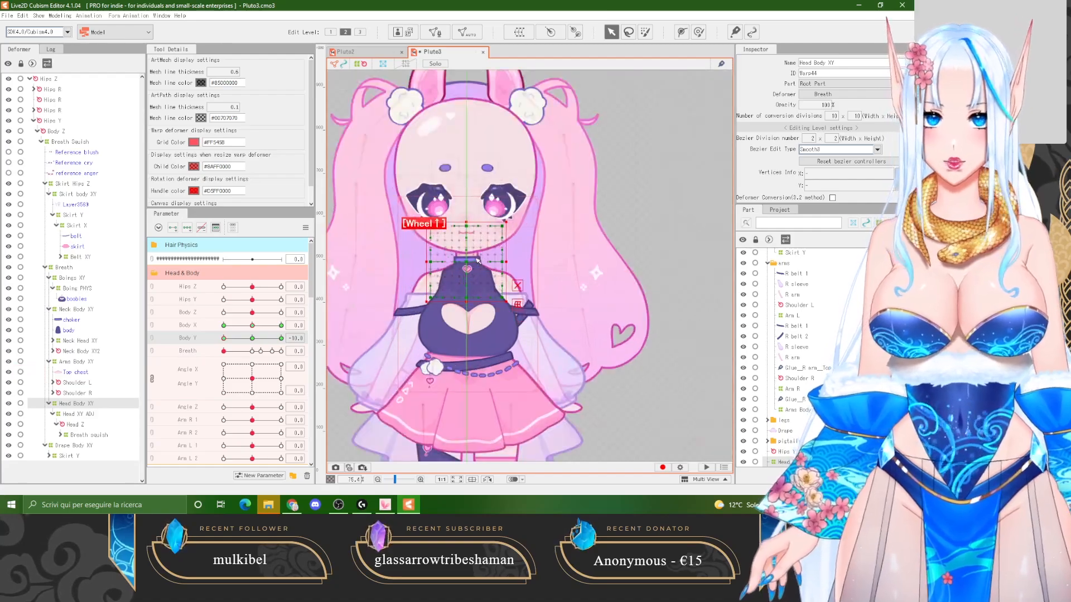
left_click_drag(466, 261, 465, 265)
scroll(465, 265, "down", 2)
mouse_move(224, 339)
left_mouse_down()
mouse_move(250, 344)
mouse_move(210, 344)
mouse_move(252, 341)
mouse_move(207, 340)
left_mouse_up()
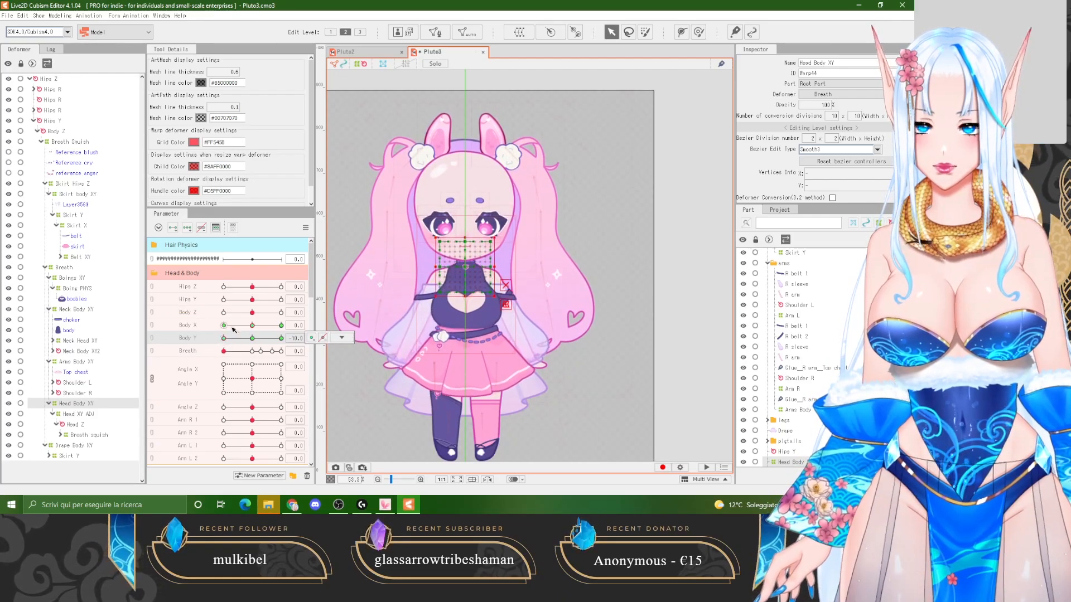
Reselect the Arms Body XY deformer and nudge it slightly further up at Body Y -10, checking the shoulders' movement.
left_click(80, 362)
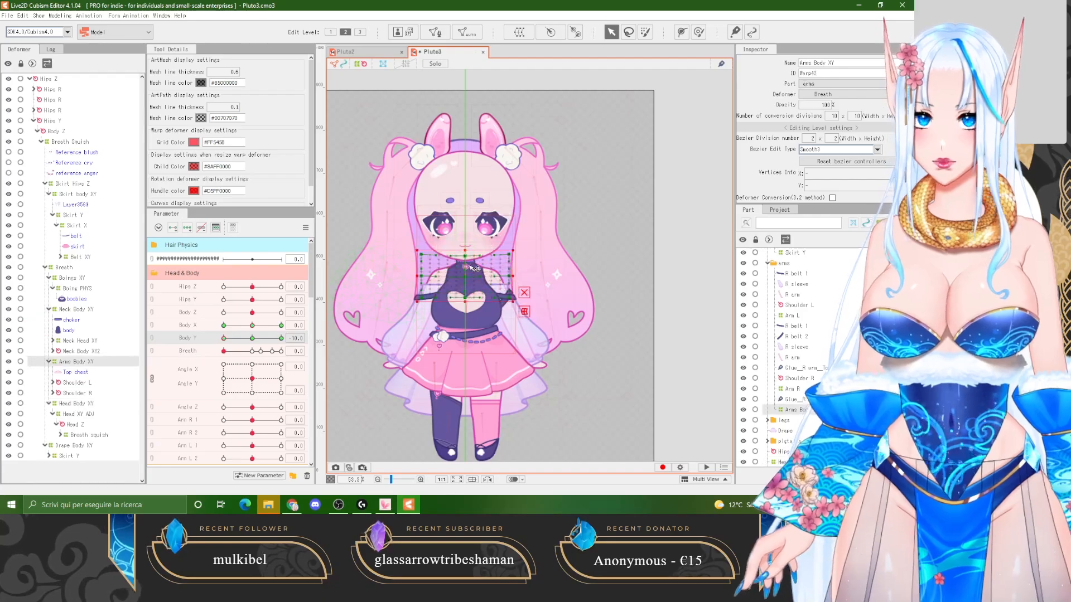
scroll(466, 276, "up", 2)
left_click(466, 275, "shift")
left_click_drag(465, 275, 464, 273)
left_click_drag(224, 338, 175, 332)
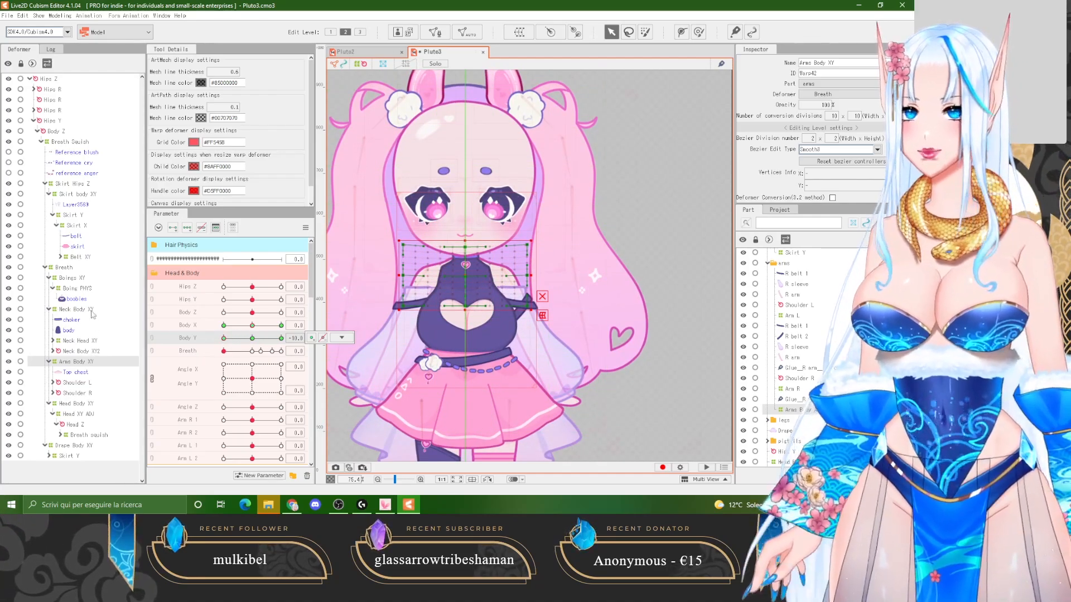
Select the Neck Body XY deformer and raise its upper corner and top-centre control points at Body Y -10.
left_click(92, 310)
scroll(410, 264, "up", 4)
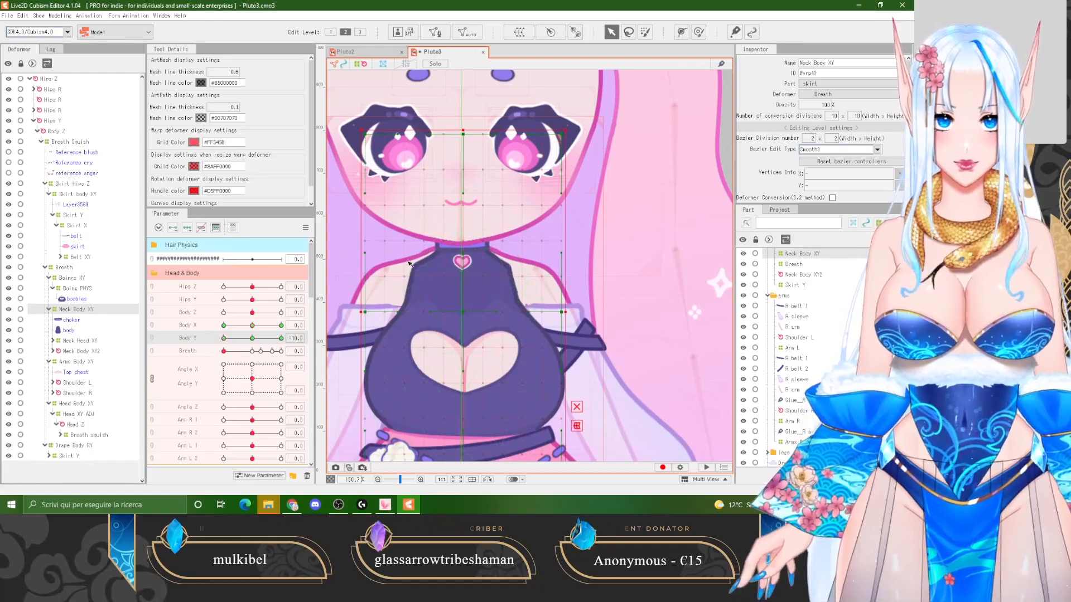
left_click_drag(365, 134, 364, 106)
left_click_drag(463, 135, 462, 115)
left_click_drag(569, 134, 566, 106)
scroll(508, 262, "up", 2)
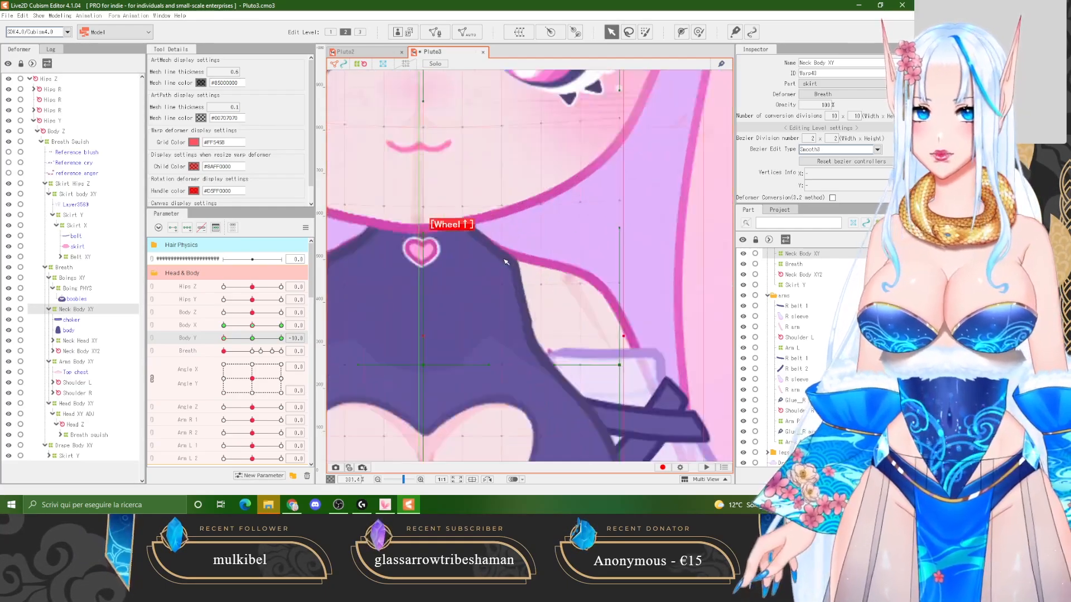
Raise the Neck Body XY deformer's upper side control point at Body Y -10 and check the movement across Body Y.
scroll(505, 265, "down", 2)
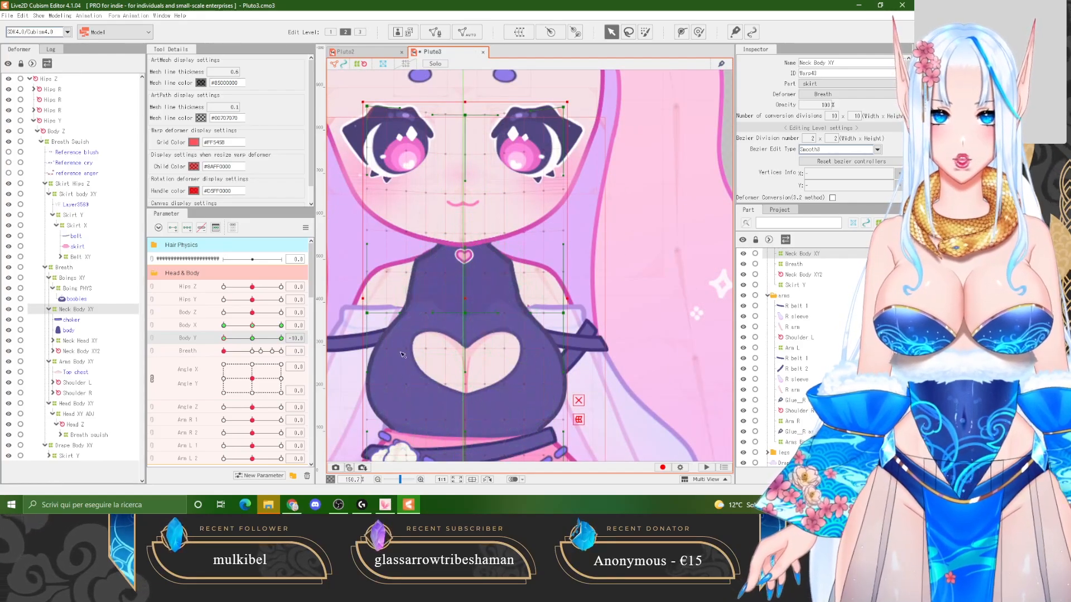
scroll(375, 249, "up", 1)
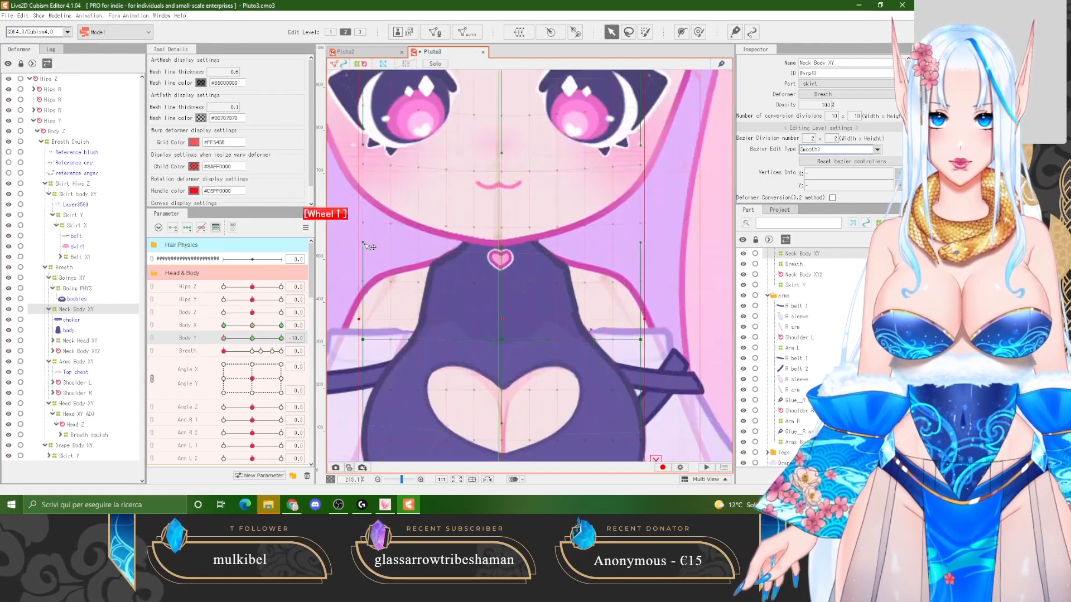
left_click_drag(639, 242, 639, 212)
scroll(474, 234, "down", 3)
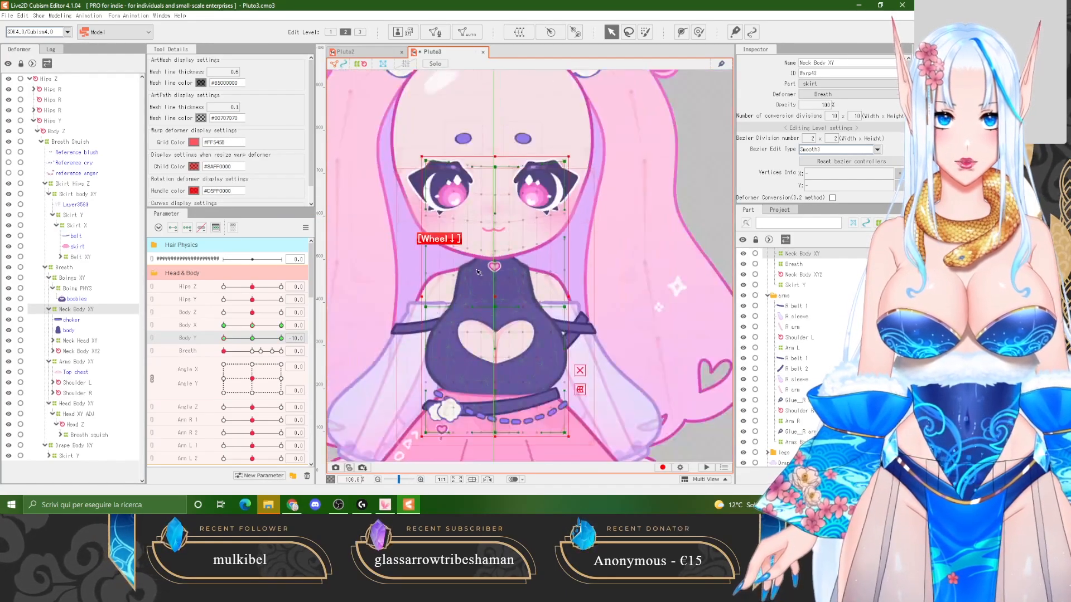
left_click_drag(224, 338, 251, 347)
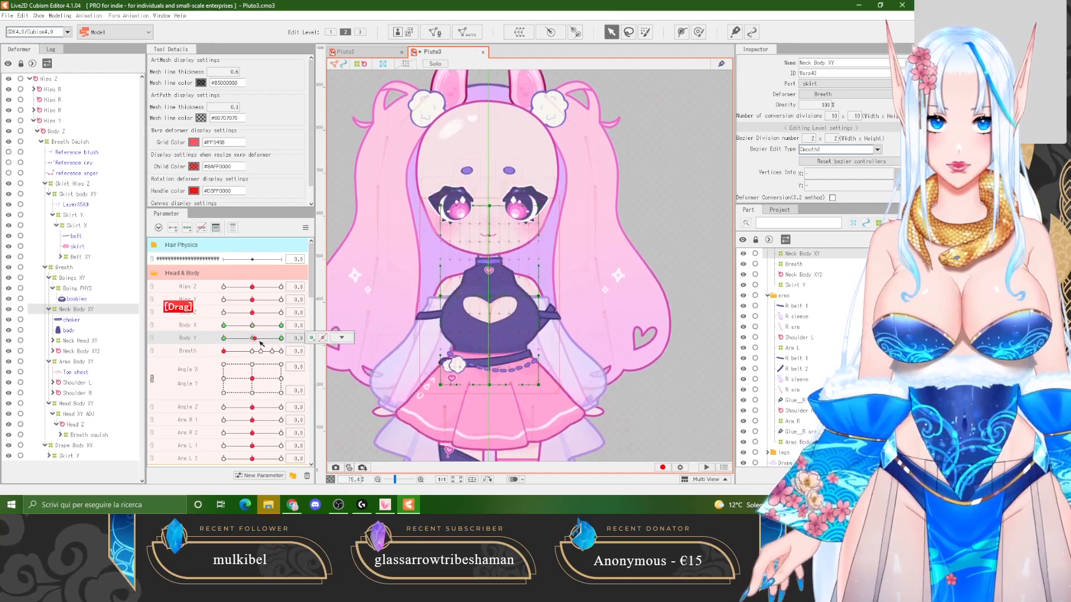
Select the Boings XY deformer and nudge it slightly up at Body Y -10, checking the chest's movement.
scroll(483, 329, "up", 3)
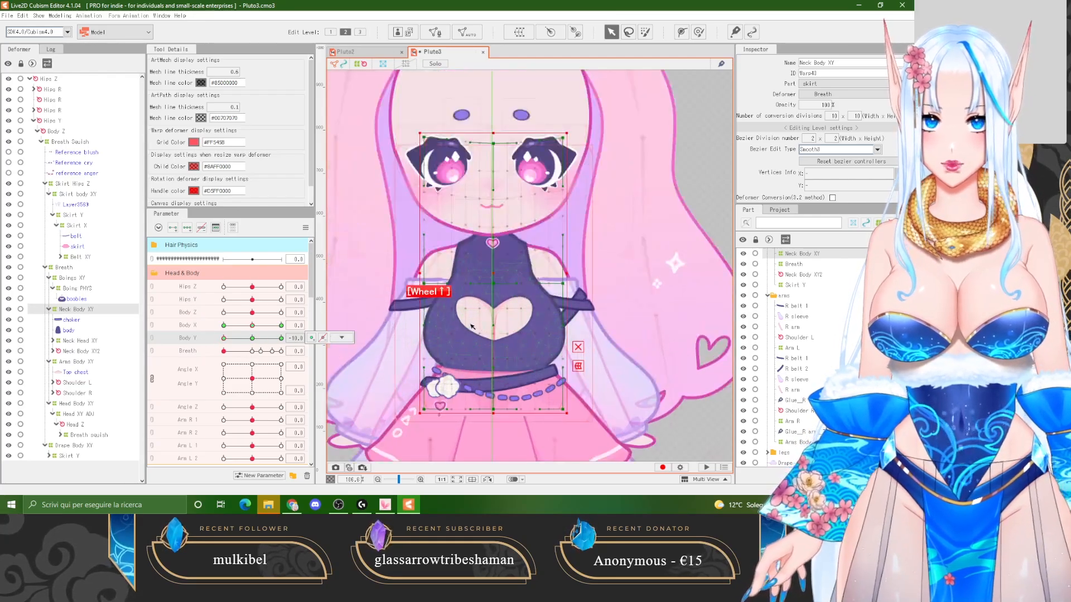
left_click(81, 278)
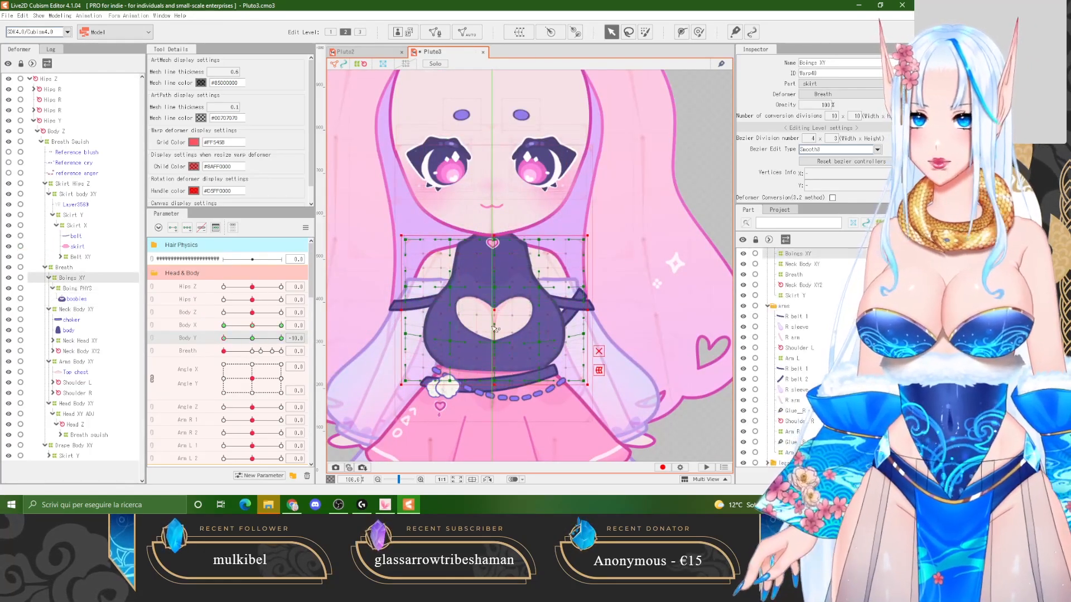
left_click_drag(494, 312, 495, 307)
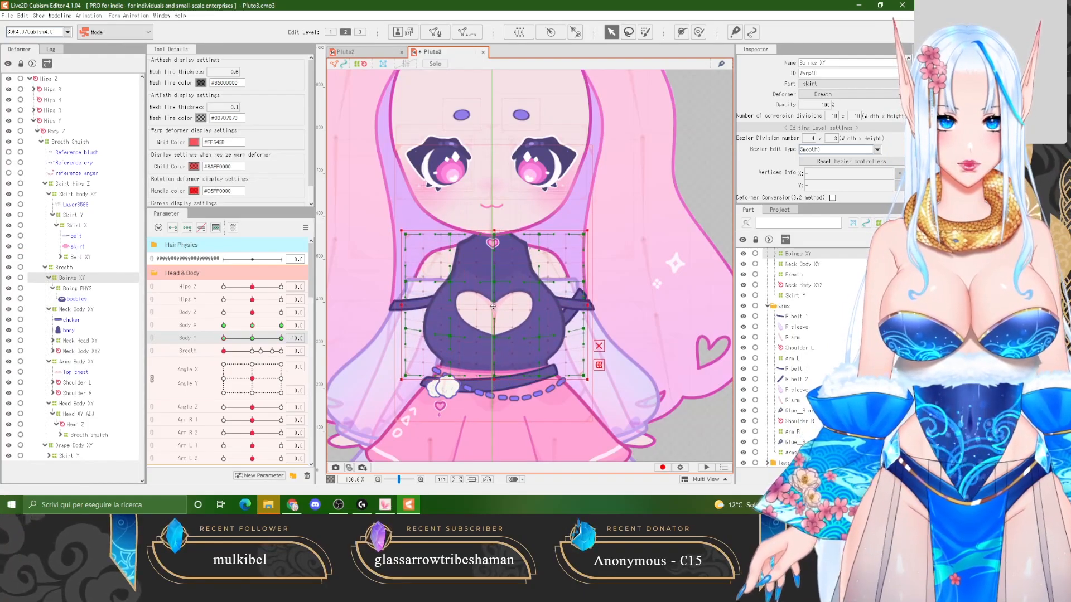
scroll(493, 306, "down", 3)
left_click_drag(219, 342, 193, 337)
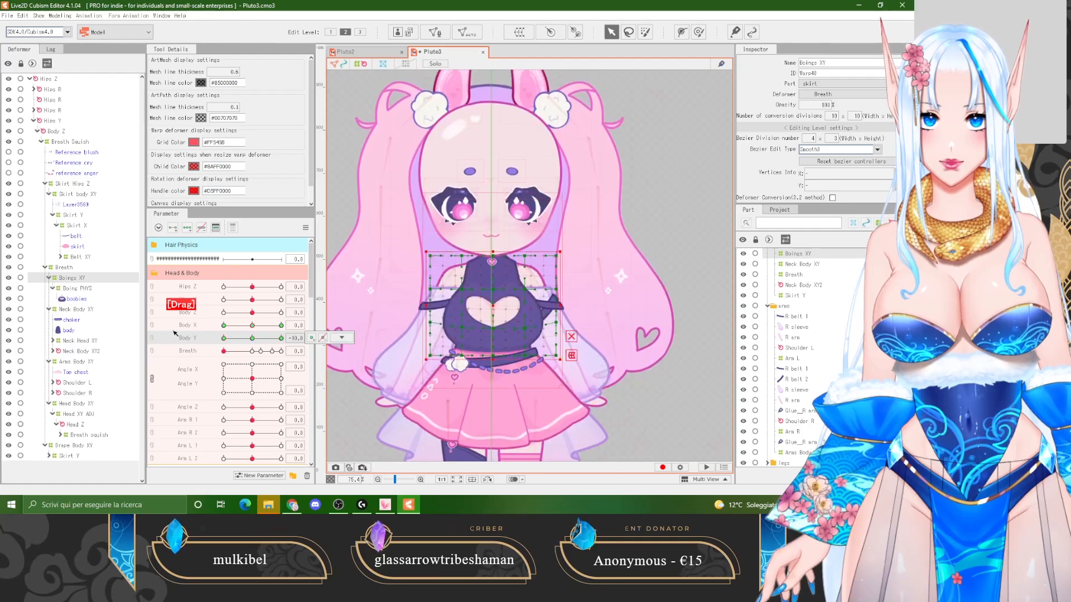
scroll(459, 294, "down", 2)
scroll(461, 313, "up", 2)
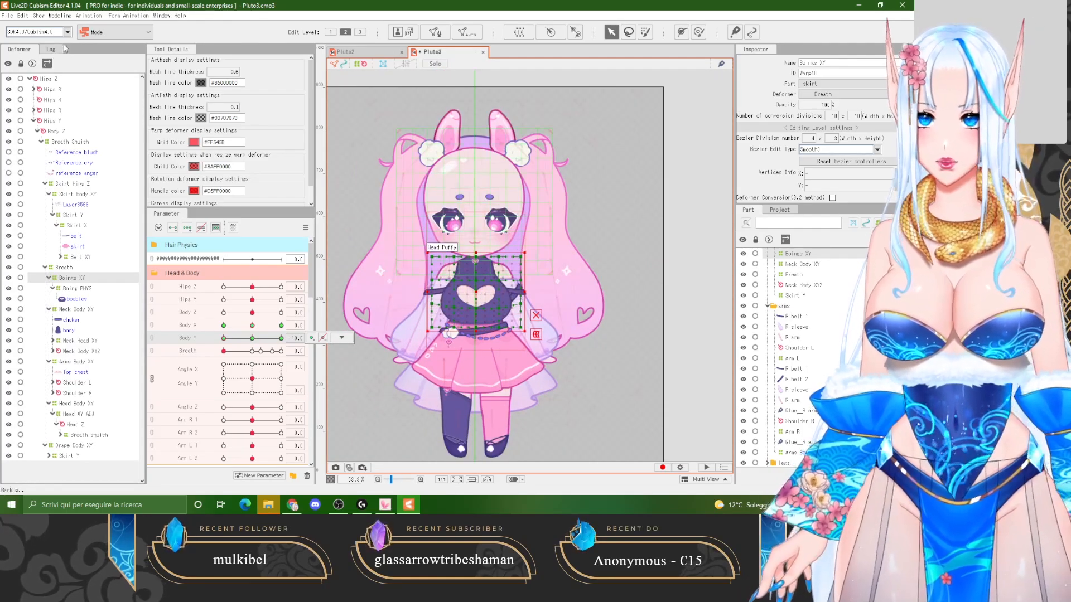
Preview the model's head and body movement in the physics settings, following in several directions, and return to the modeling view.
left_click(57, 16)
left_click(126, 201)
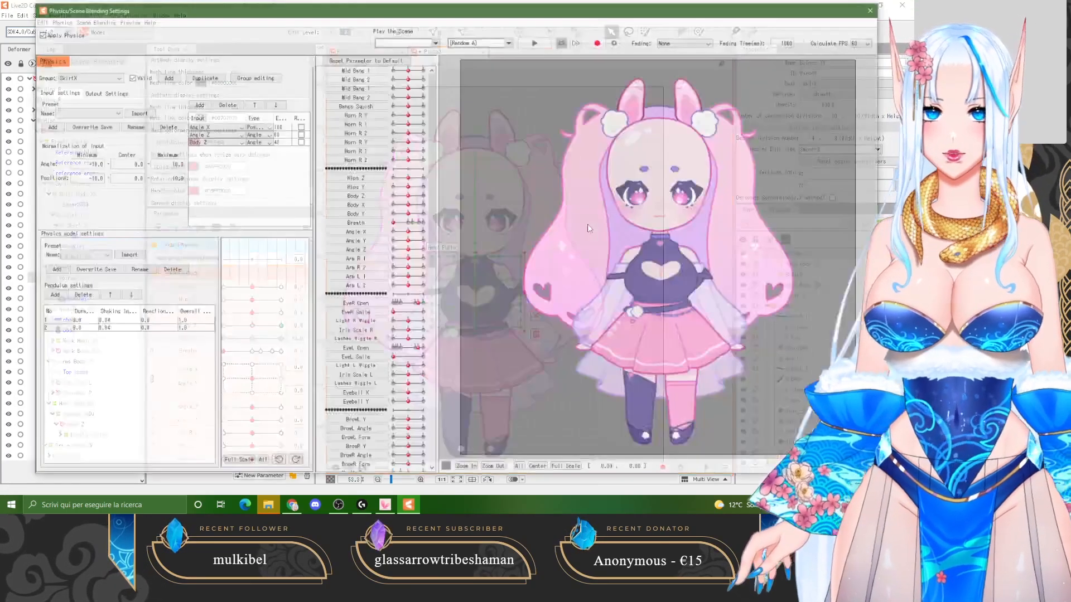
left_click_drag(604, 259, 696, 350)
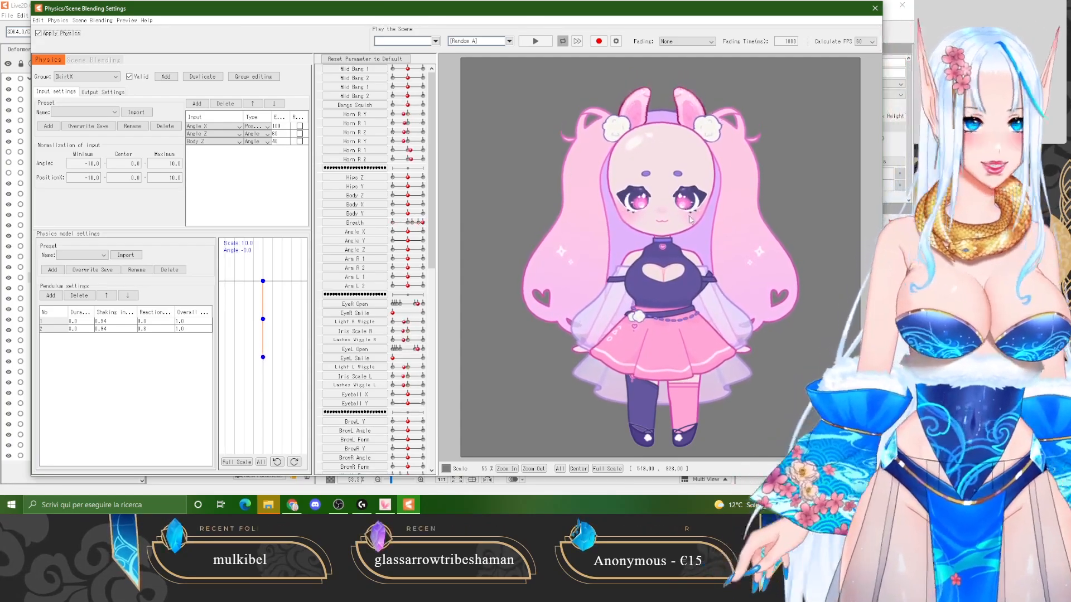
left_click_drag(667, 350, 674, 393)
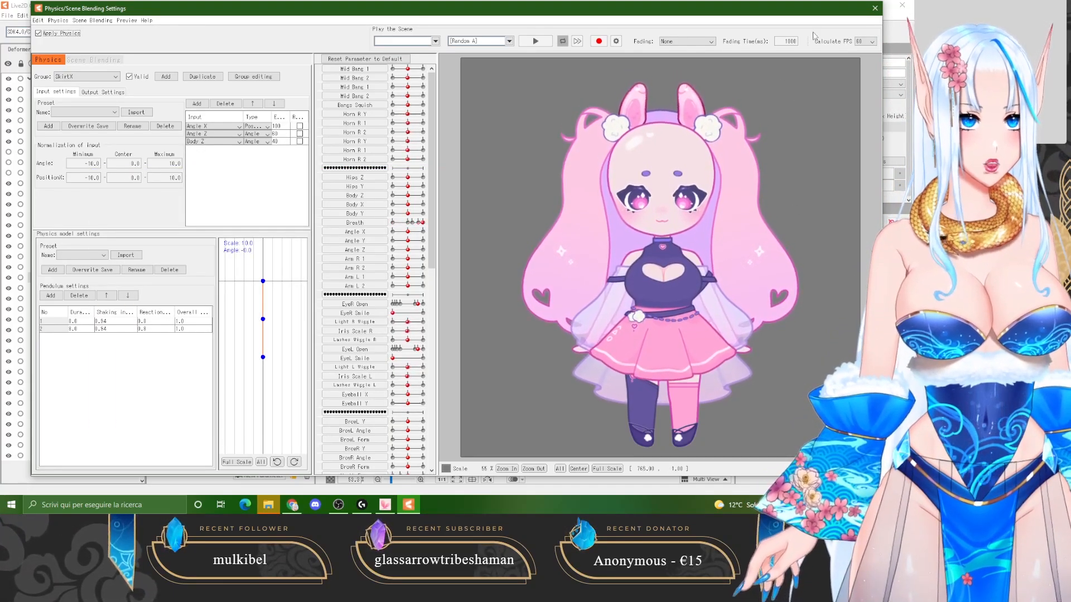
left_click(875, 8)
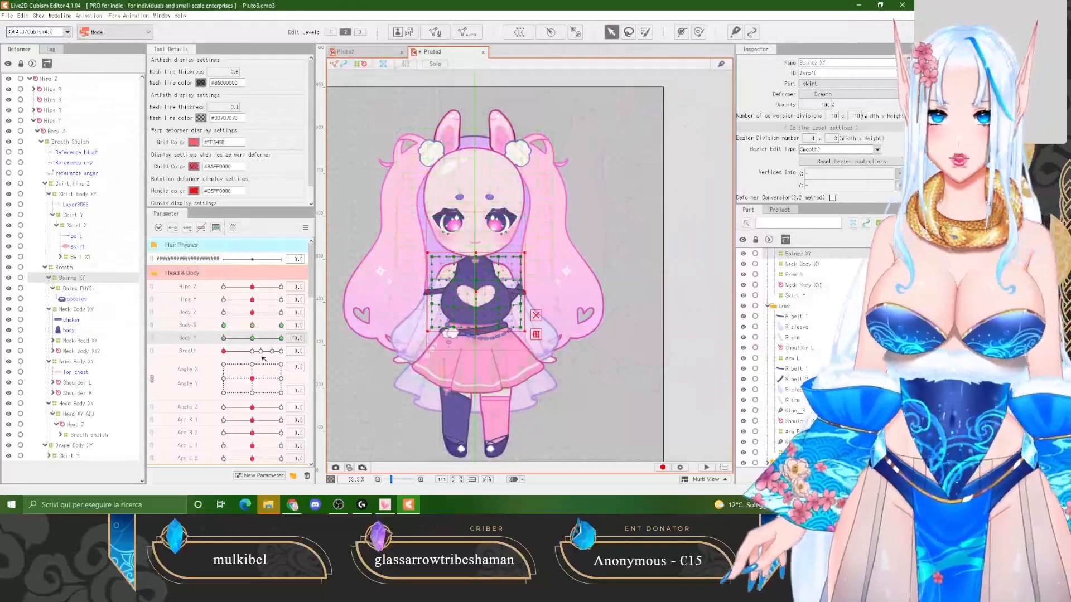
Widen the Boings XY deformer at Body Y -10 by pulling its upper corners and side control points outward on both sides.
mouse_move(225, 339)
left_mouse_down()
mouse_move(253, 339)
mouse_move(213, 330)
left_mouse_up()
scroll(407, 322, "up", 3)
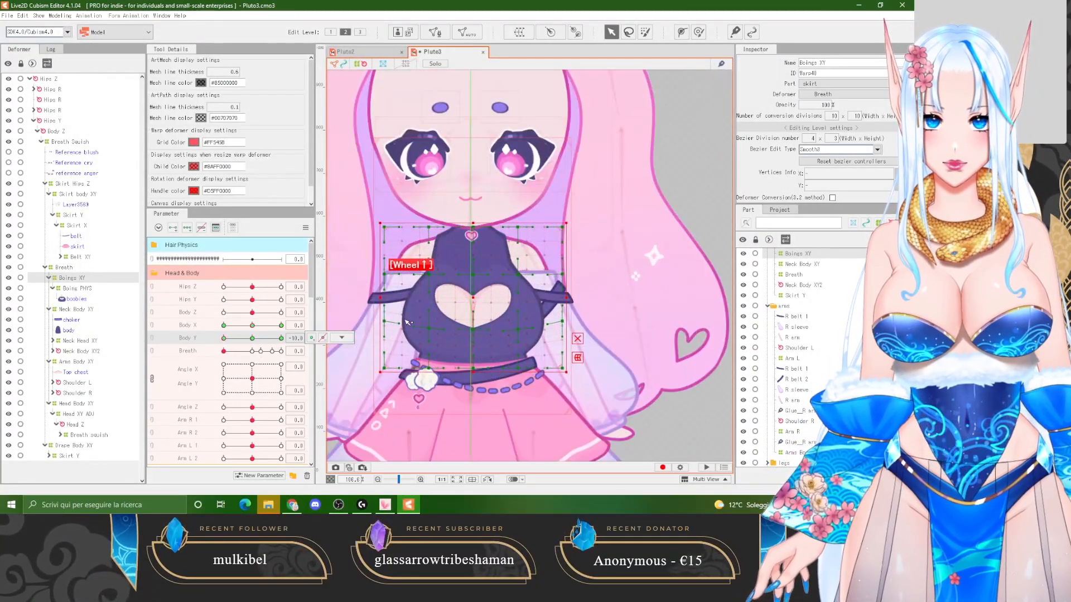
left_click_drag(384, 320, 383, 320)
left_click_drag(384, 275, 380, 276)
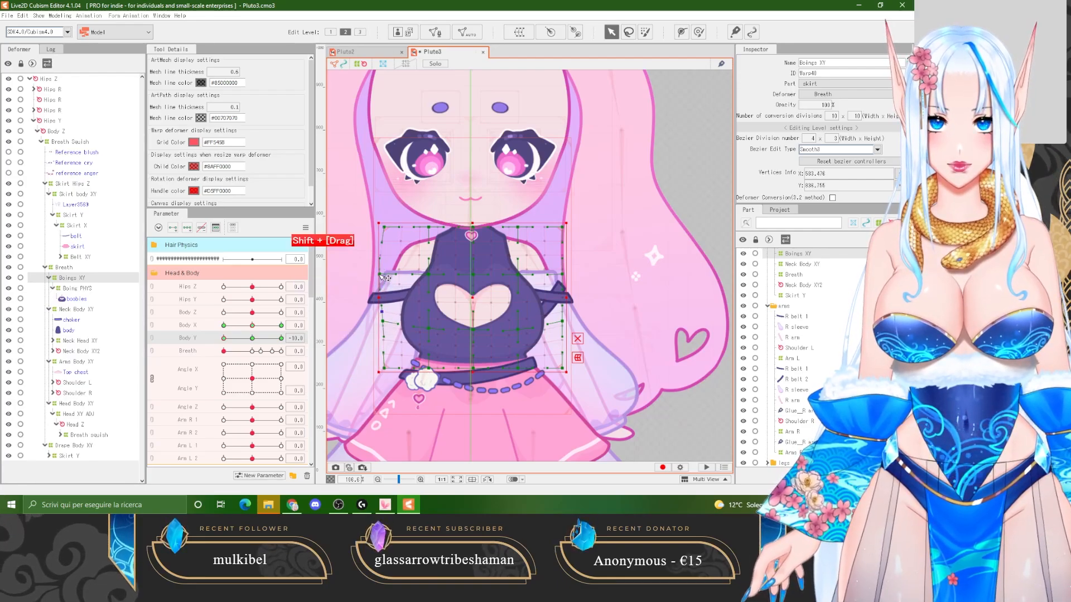
left_click_drag(384, 228, 376, 229)
left_click_drag(562, 228, 569, 229)
left_click_drag(562, 275, 565, 278)
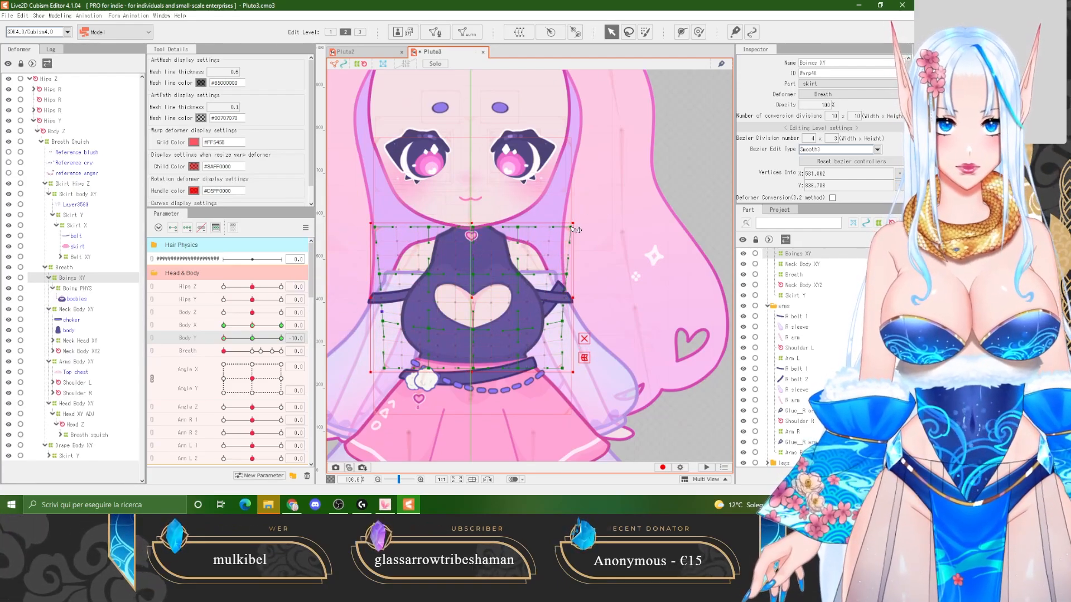
scroll(511, 267, "down", 4)
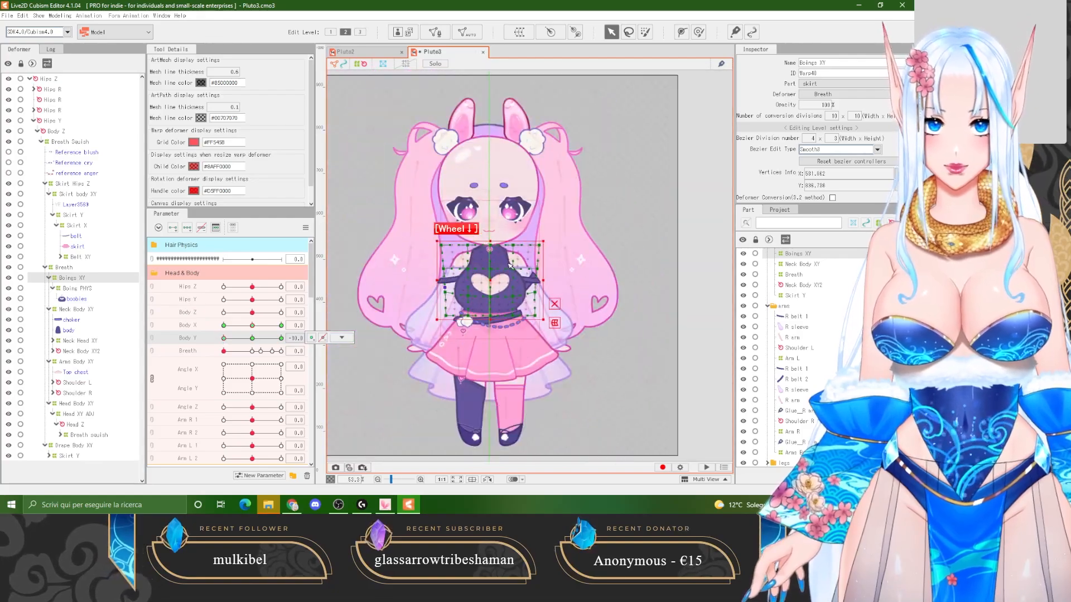
mouse_move(224, 338)
left_mouse_down()
mouse_move(254, 339)
mouse_move(204, 342)
left_mouse_up()
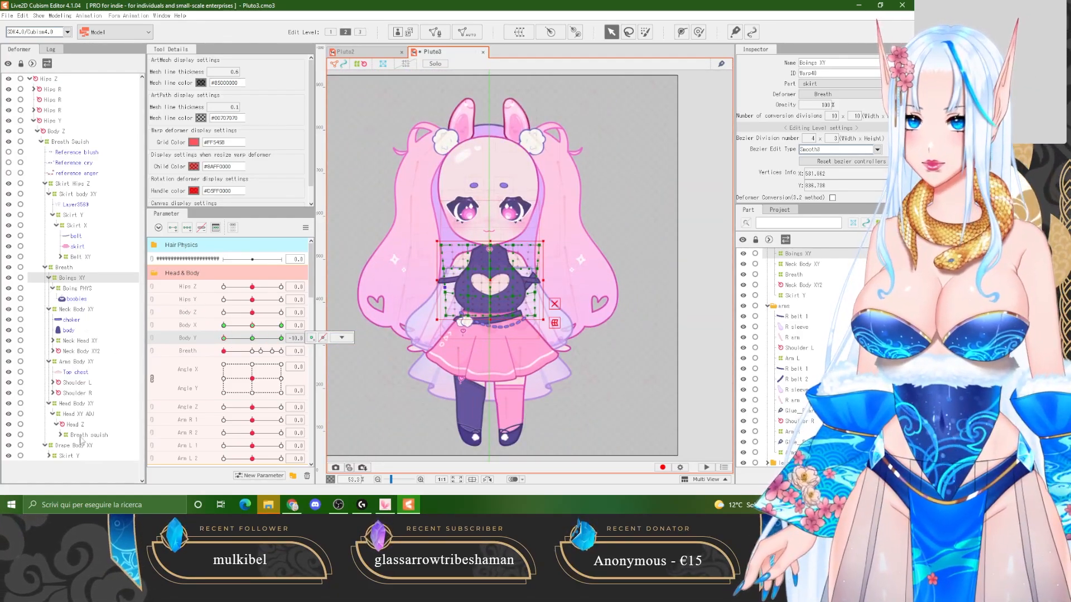
Compare the Body Y movement with the Pluto2 model and slightly narrow Pluto3's Skirt body XY deformer at Body Y -10.
left_click(440, 319)
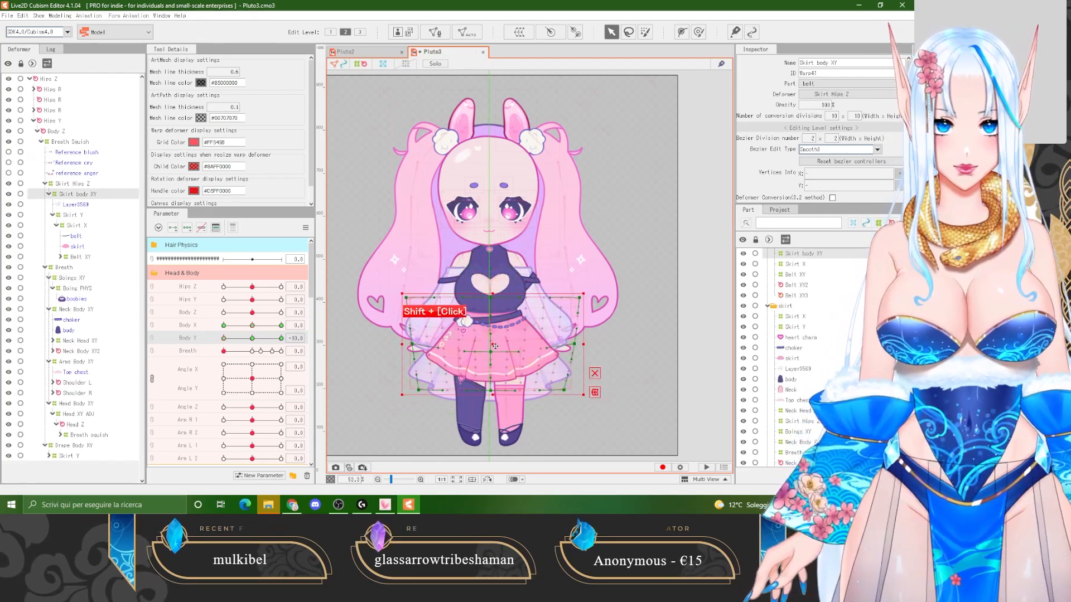
left_click(345, 51)
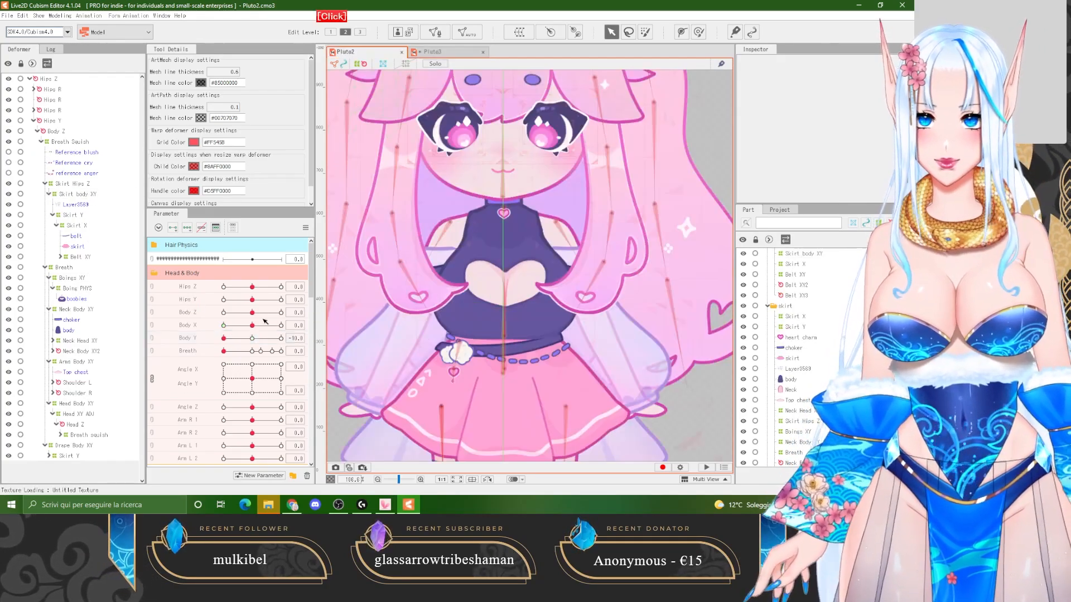
scroll(419, 378, "down", 2)
scroll(419, 378, "down", 2)
left_click_drag(250, 339, 209, 340)
left_click(435, 53)
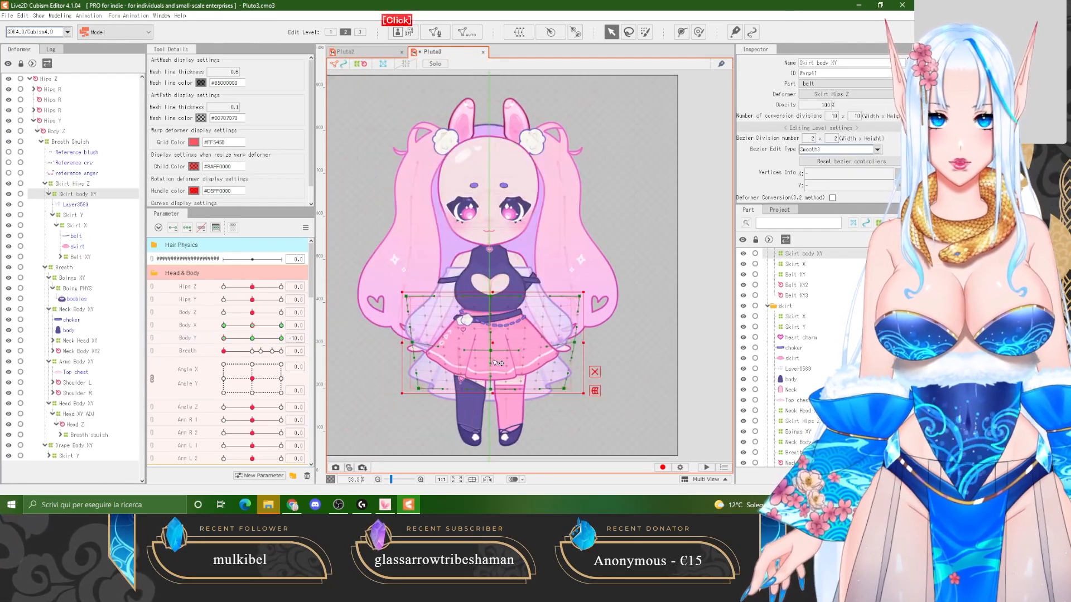
scroll(621, 406, "down", 2)
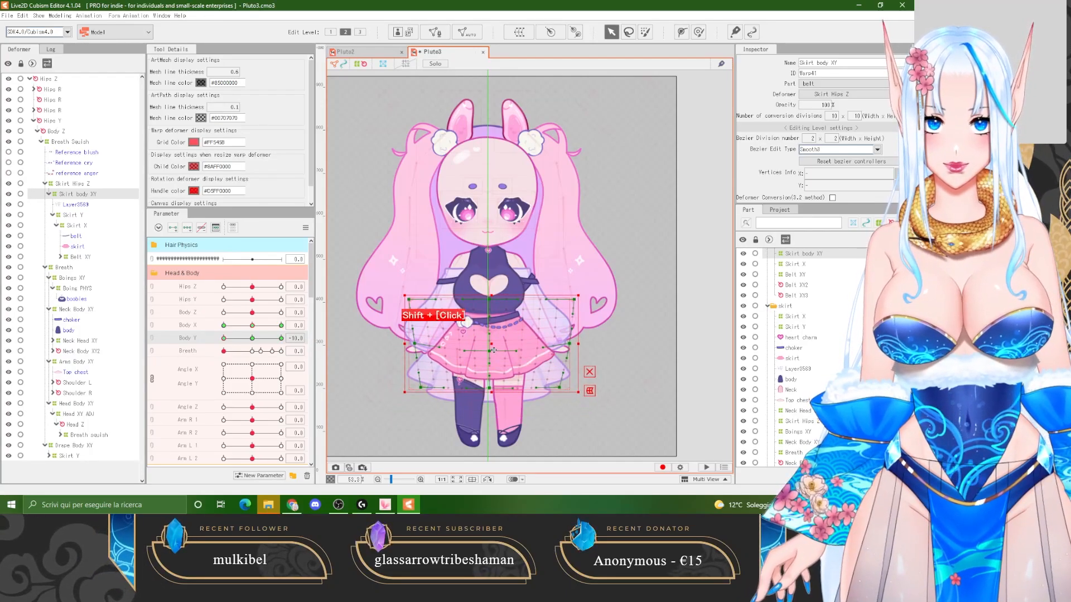
left_click_drag(236, 335, 176, 337)
Select the Drape Body XY deformer and move it up at Body Y -10, checking the drape's movement.
left_click(83, 445)
scroll(483, 359, "up", 2)
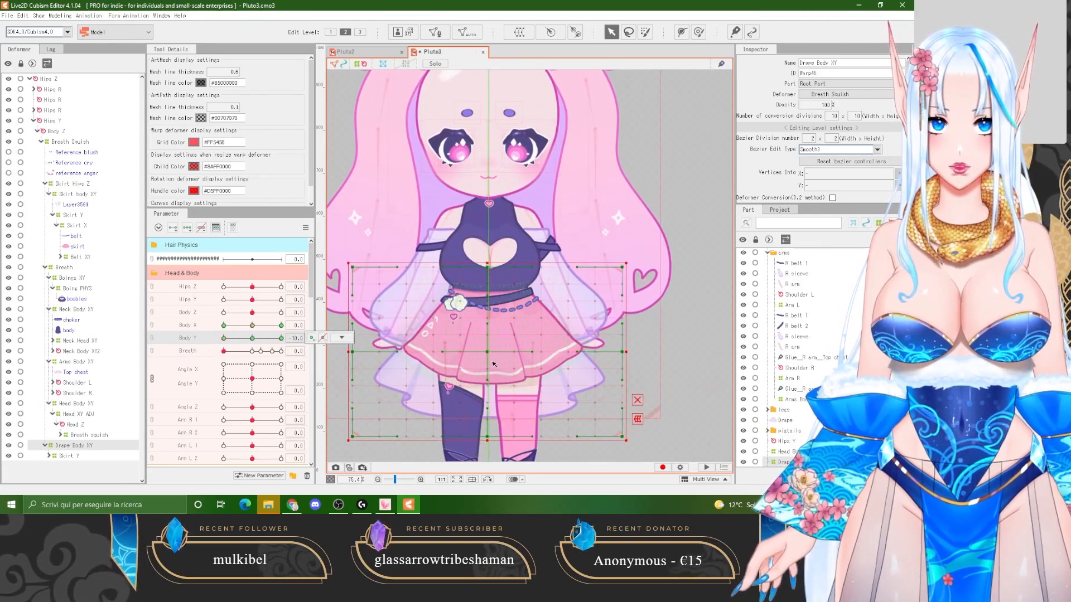
left_click_drag(494, 364, 489, 342)
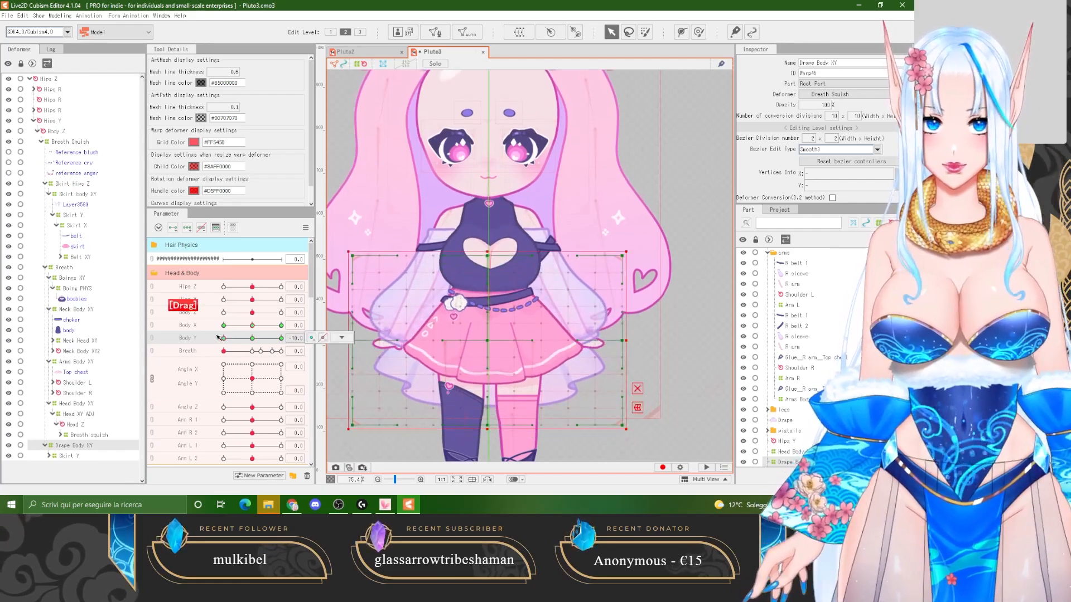
scroll(454, 386, "down", 2)
scroll(457, 379, "up", 2)
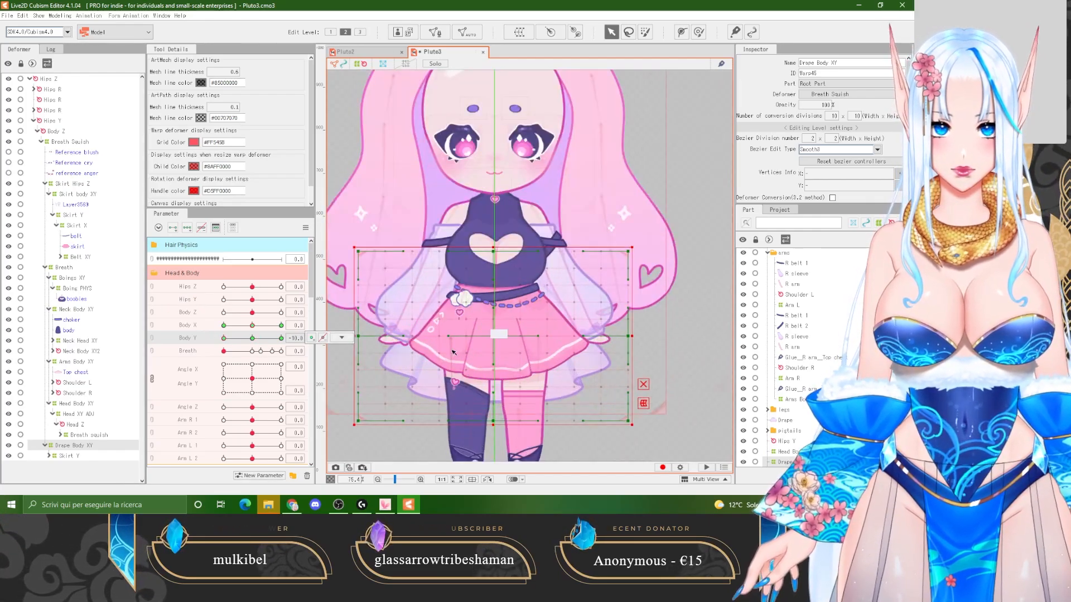
Try narrowing the Drape Body XY deformer's upper edge and widening its lower edge at Body Y -10.
left_click_drag(359, 421, 347, 421)
left_click_drag(628, 251, 609, 252)
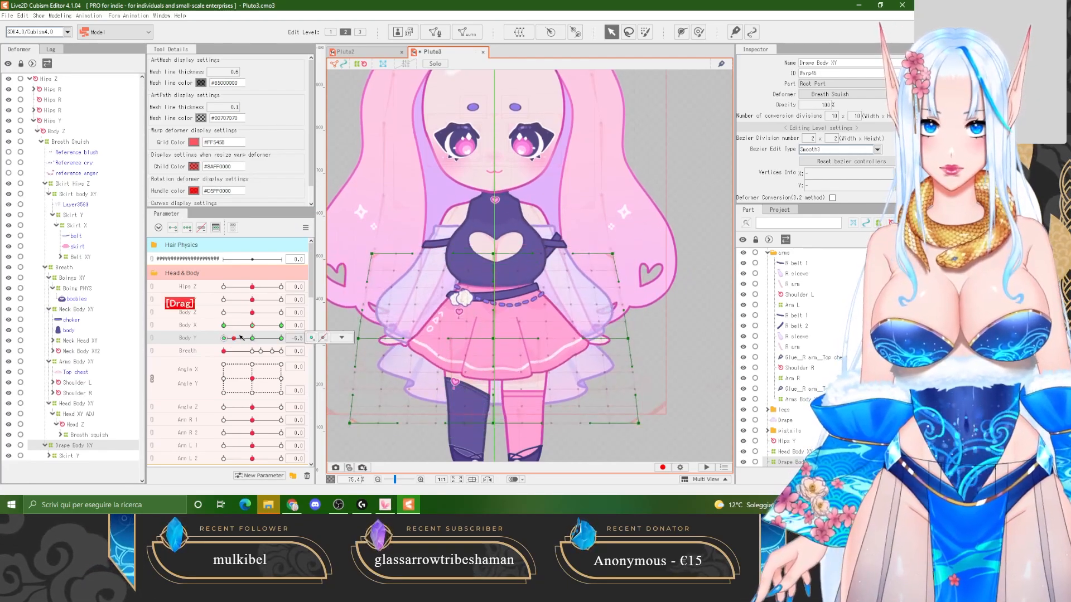
scroll(450, 369, "down", 2)
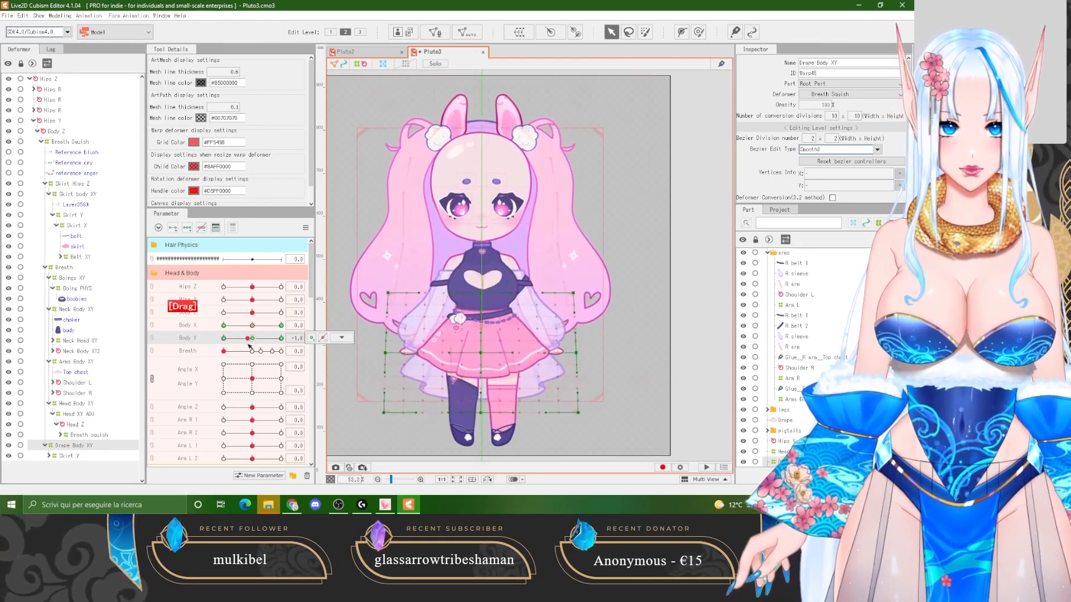
Shape the Drape Body XY deformer at Body Y -10 with its upper corners spread outward and lower corners pulled inward.
left_click(389, 407, "shift")
left_click_drag(385, 406, 395, 406)
left_click_drag(397, 287, 376, 286)
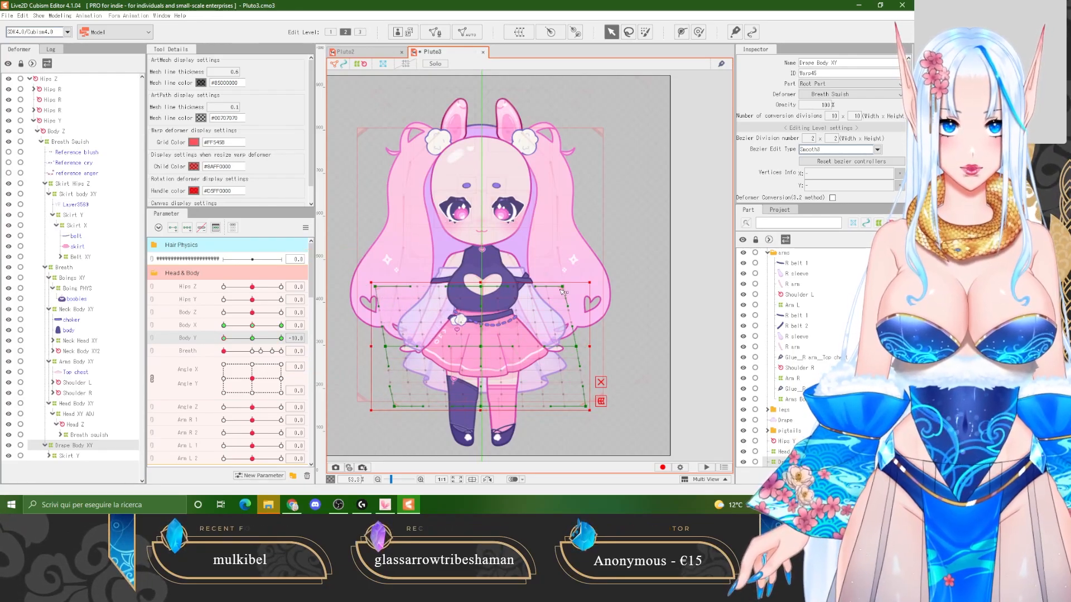
left_click_drag(562, 287, 598, 286)
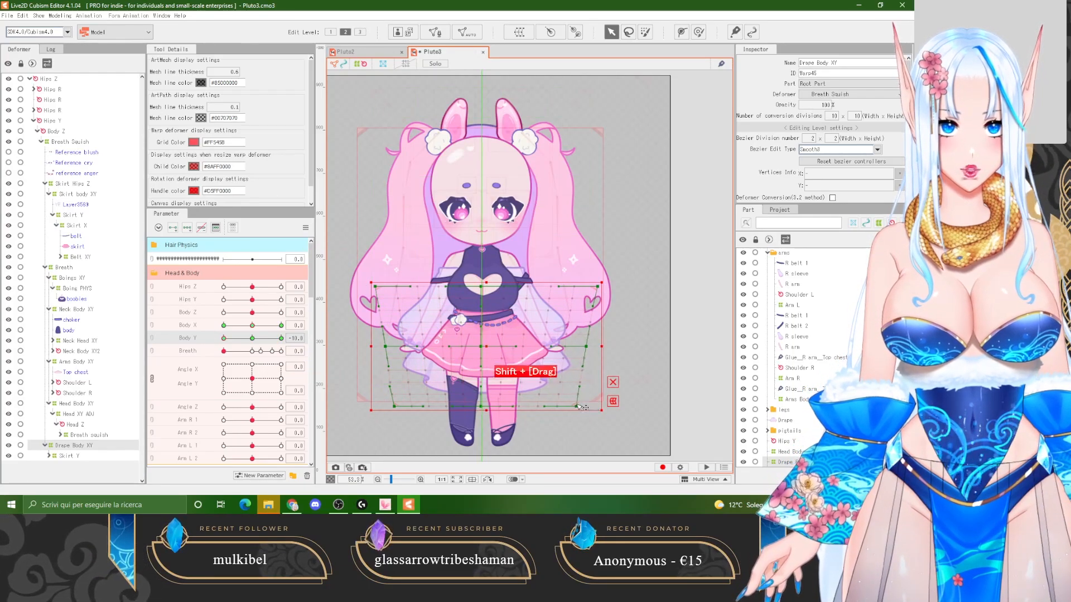
mouse_move(229, 341)
left_mouse_down()
mouse_move(250, 344)
mouse_move(224, 339)
left_mouse_up()
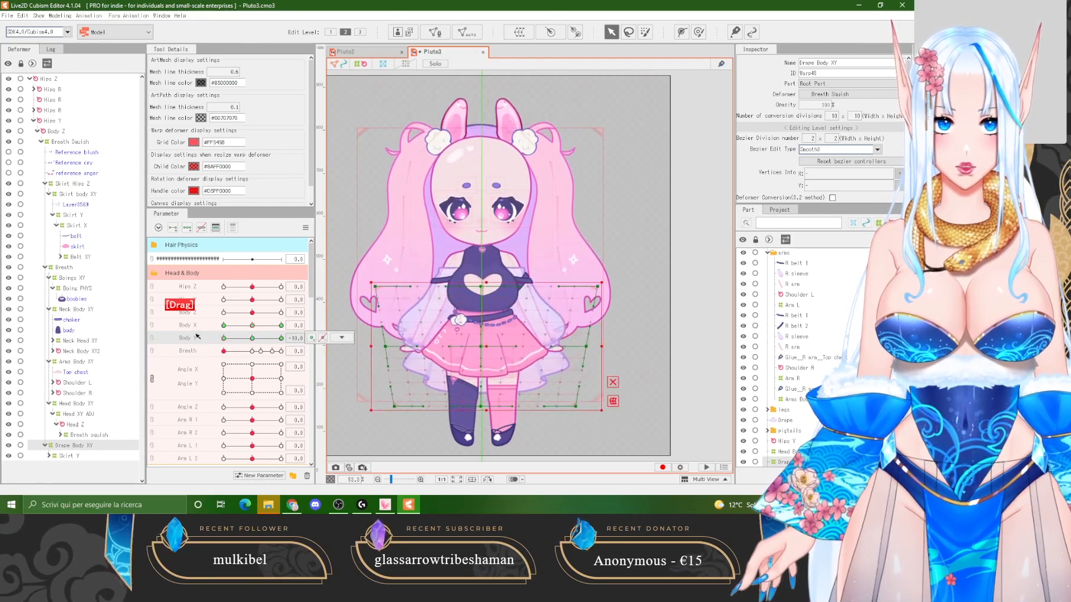
Pull the Drape Body XY deformer's side control points slightly inward and raise both lower corners at Body Y -10.
left_click_drag(592, 351, 588, 351)
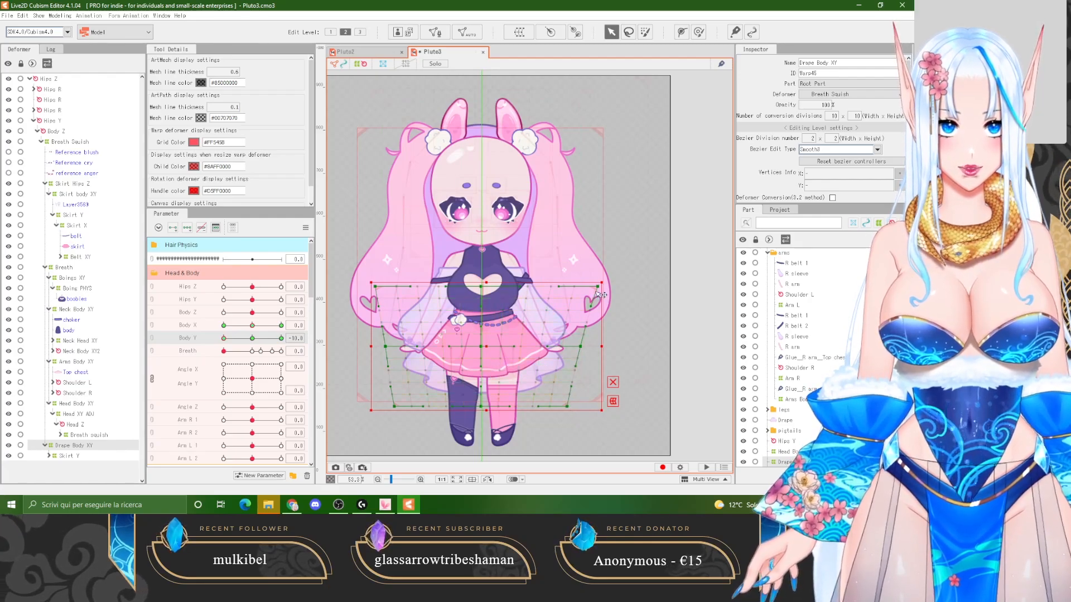
left_click_drag(596, 294, 587, 295)
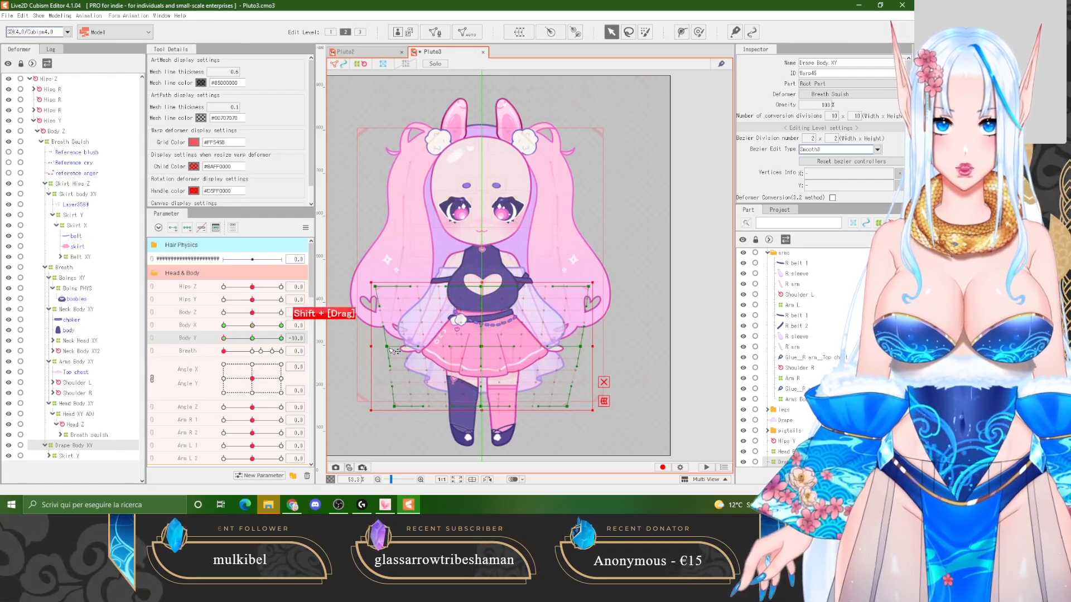
left_click_drag(224, 338, 224, 338)
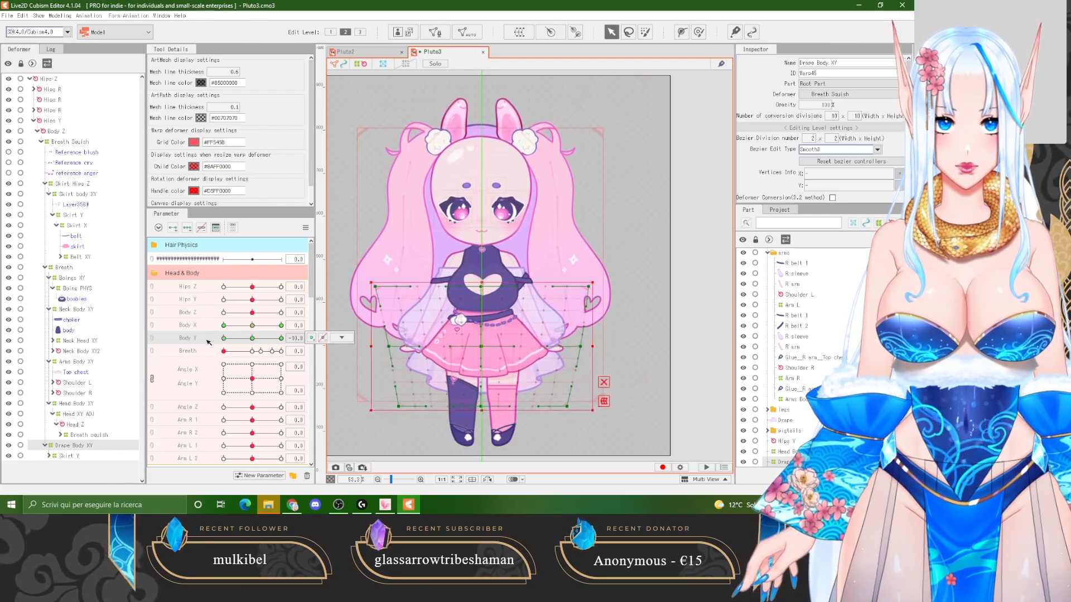
left_click_drag(401, 405, 402, 403)
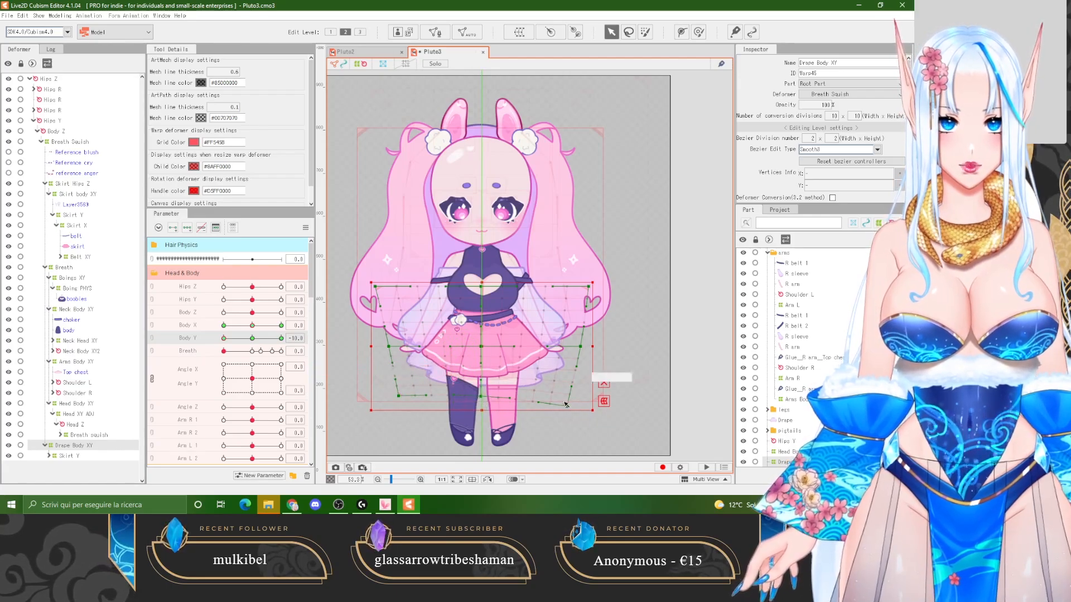
left_click_drag(569, 397, 569, 397)
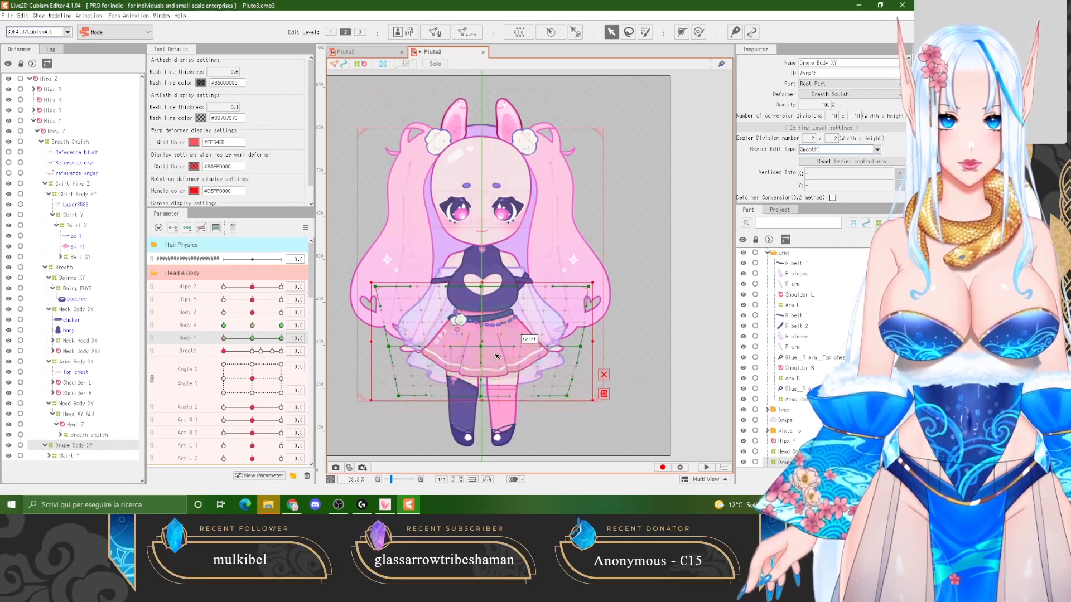
Lower the Drape Body XY deformer slightly at Body Y -10 and preview the drape through to Body Y 10.
left_click_drag(484, 342, 484, 348)
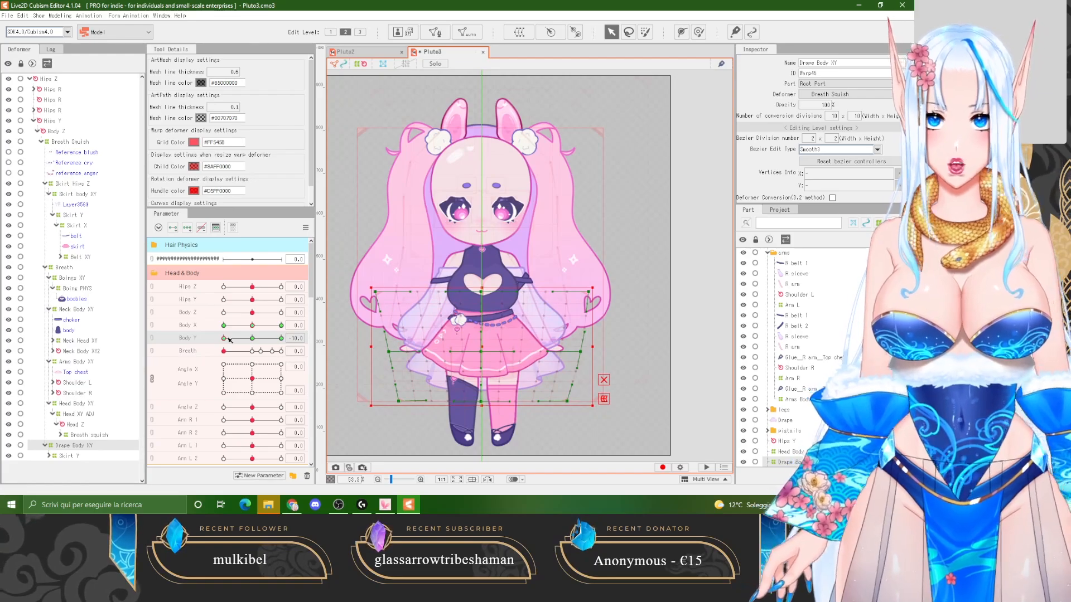
left_click_drag(229, 341, 281, 340)
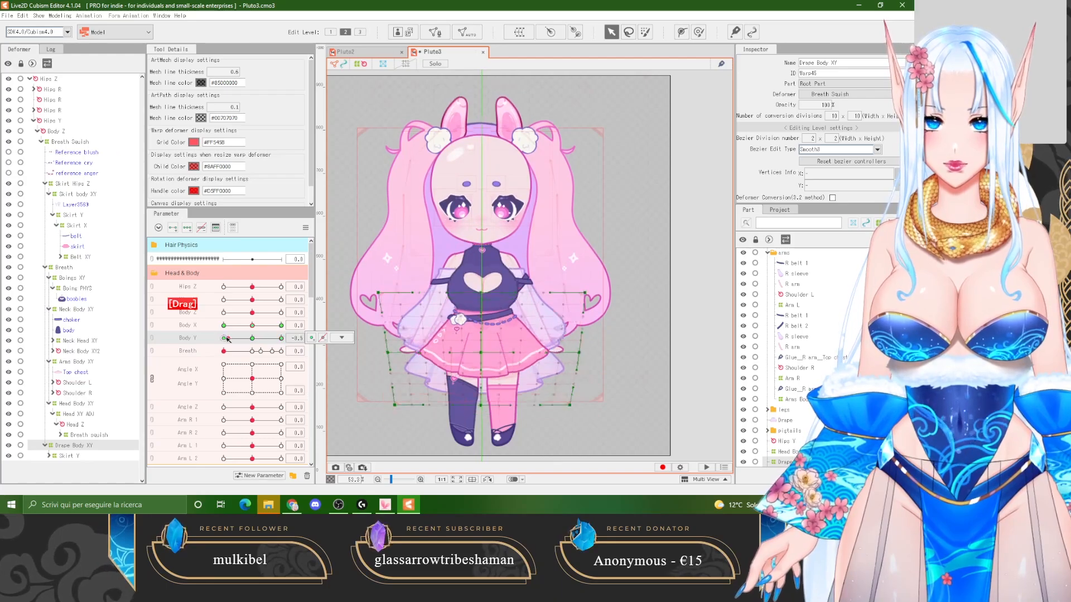
Move the Boings XY deformer up slightly and flatten the chest at Body Y 10.
left_click(510, 283)
scroll(510, 283, "up", 4)
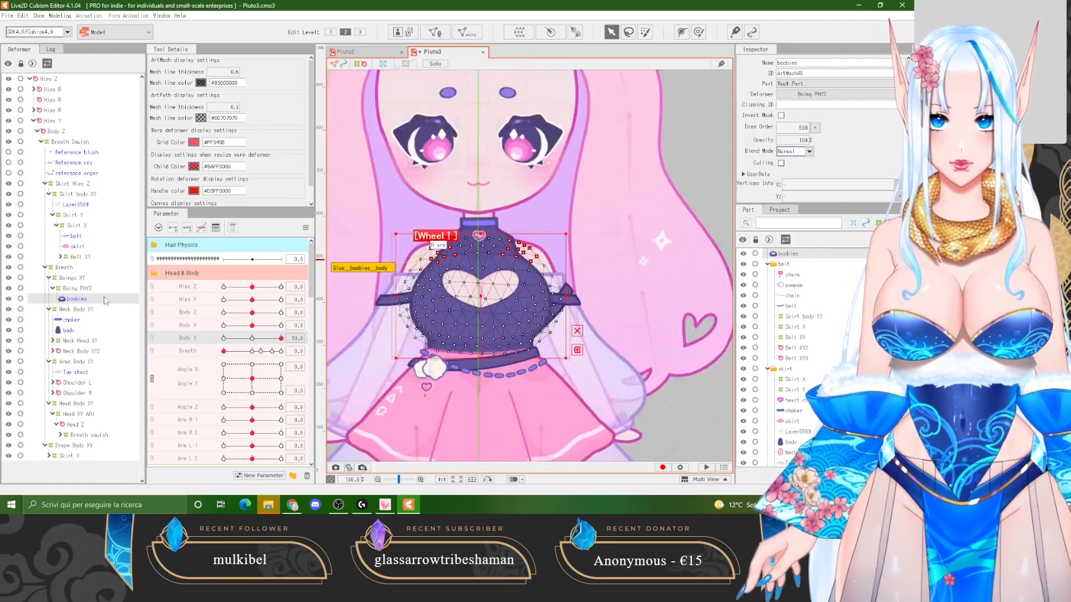
left_click(73, 278)
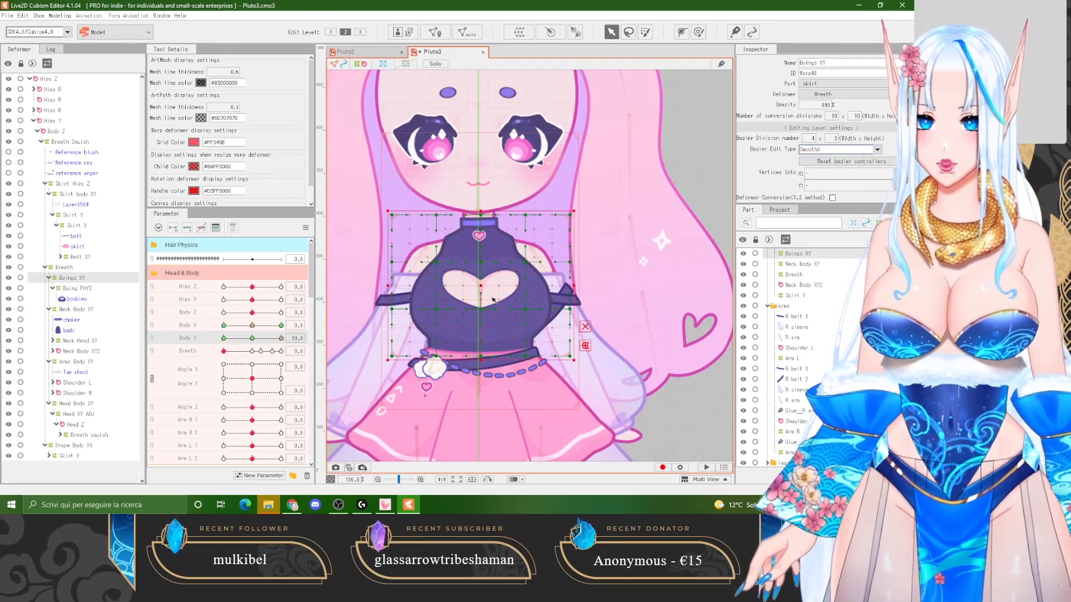
left_click_drag(483, 285, 483, 282)
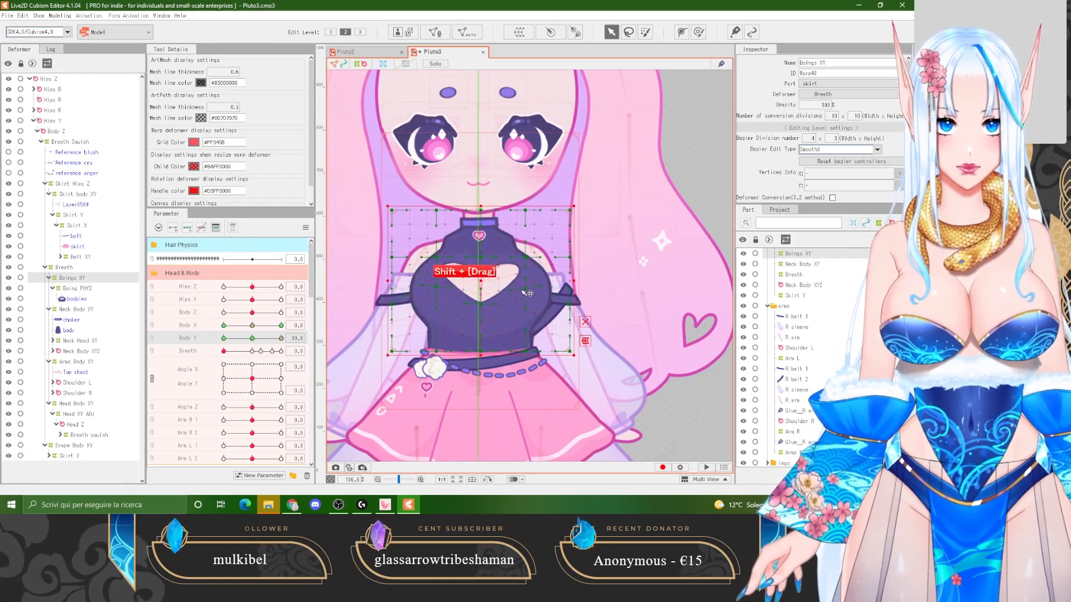
mouse_move(282, 338)
left_mouse_down()
mouse_move(253, 338)
mouse_move(281, 338)
left_mouse_up()
left_click(586, 322)
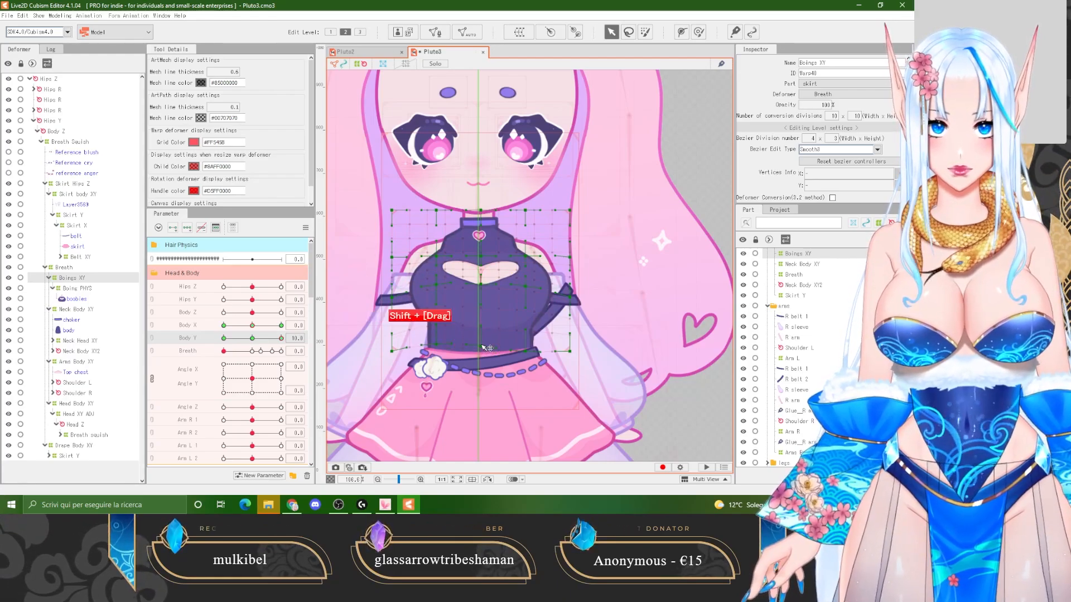
Shift the Arms Body XY deformer slightly down at Body Y 10 and check the arms' movement.
scroll(490, 368, "down", 3)
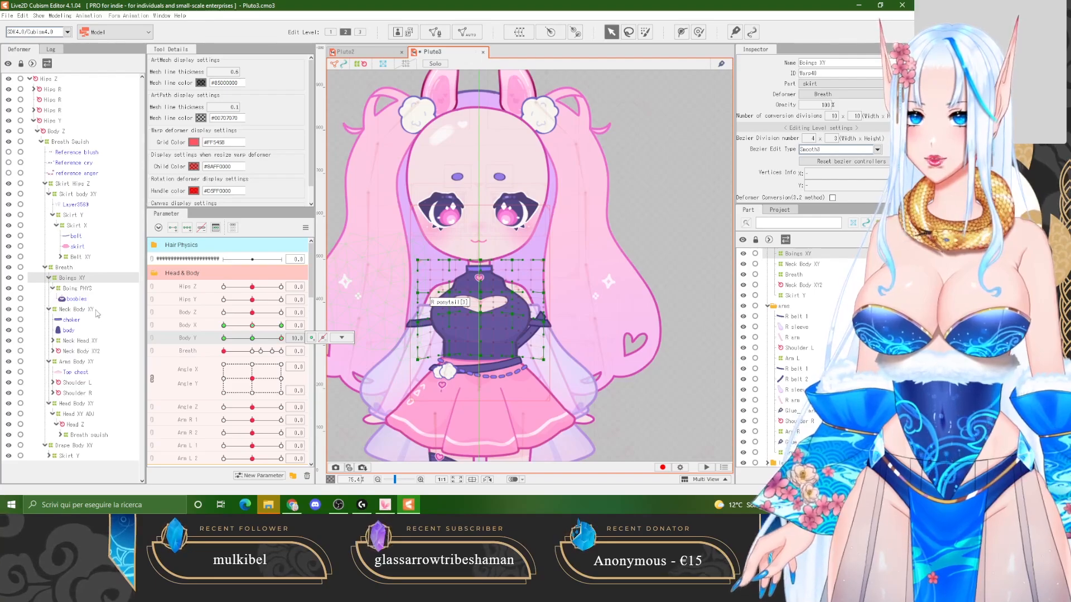
left_click(91, 362)
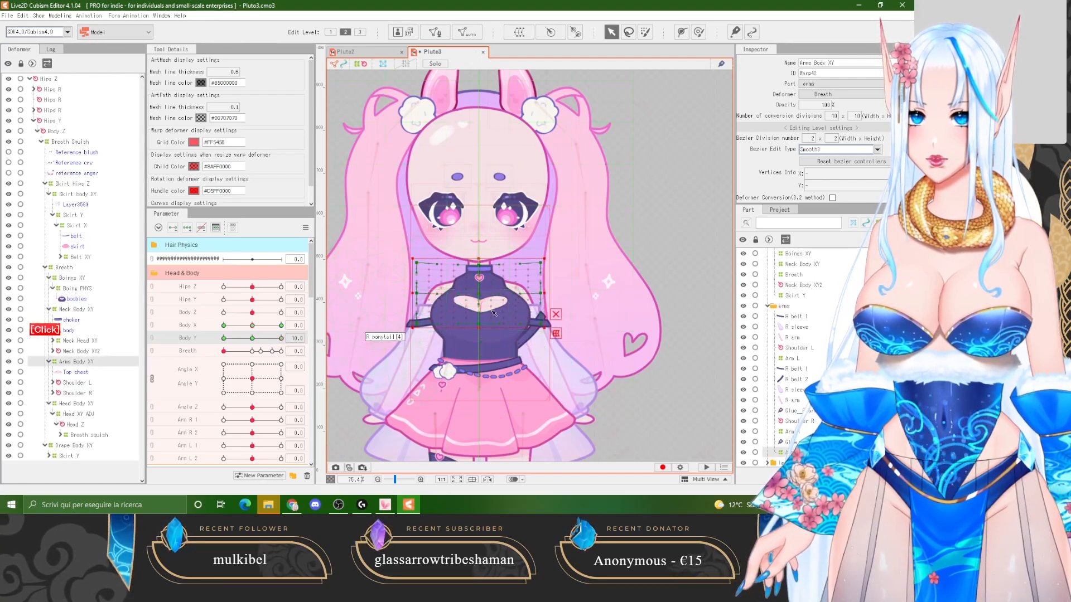
scroll(487, 306, "up", 2)
left_click_drag(479, 291, 478, 297)
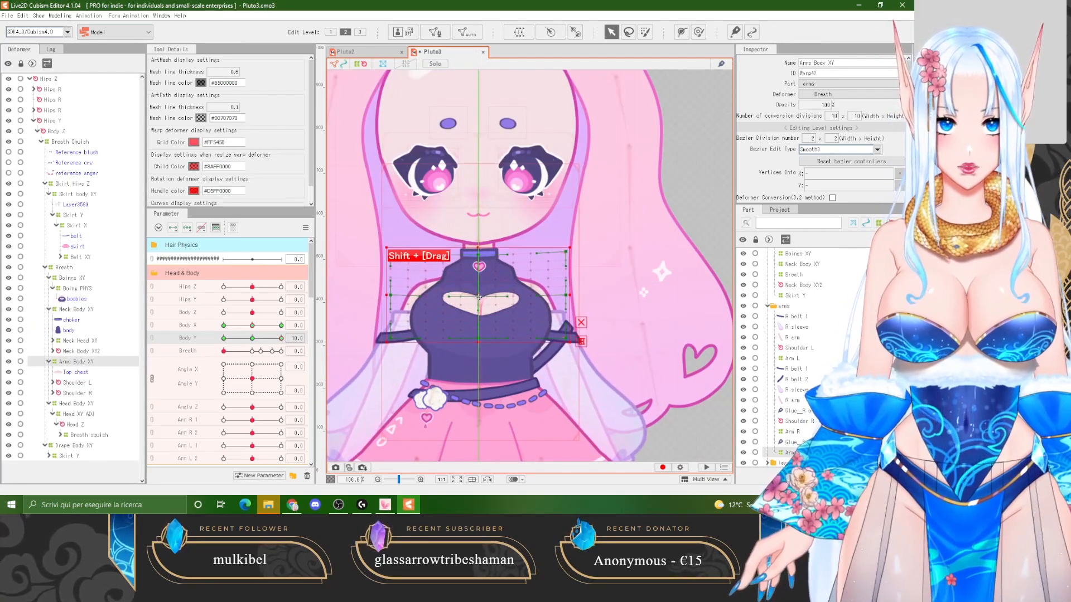
left_click_drag(224, 337, 381, 312)
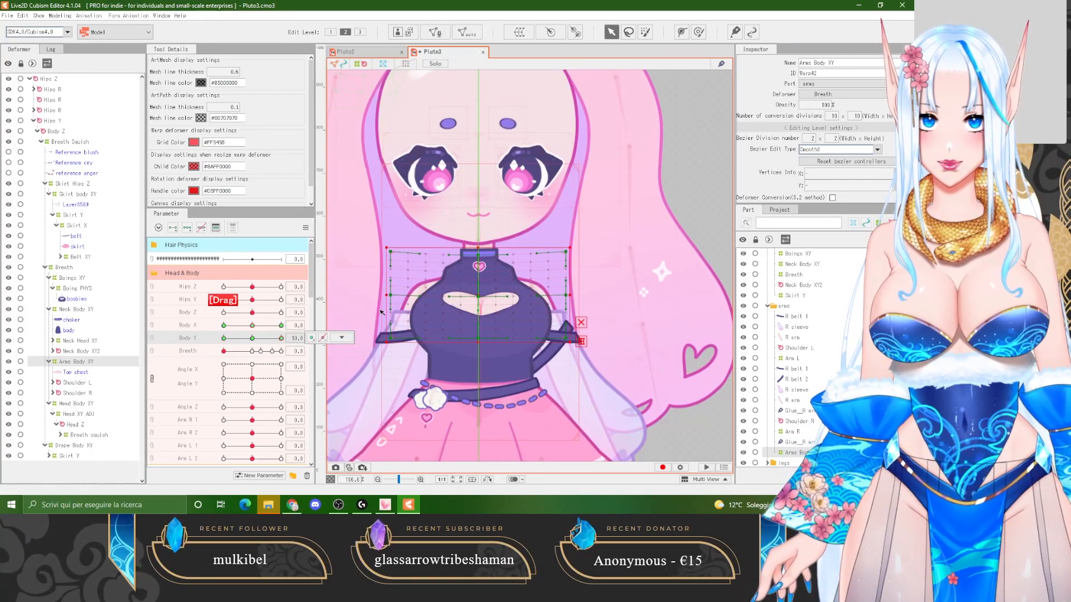
Shape the Neck Body XY deformer at Body Y 10 by lowering its upper center and middle side points and raising its upper corners.
left_click(84, 310)
scroll(467, 256, "up", 2)
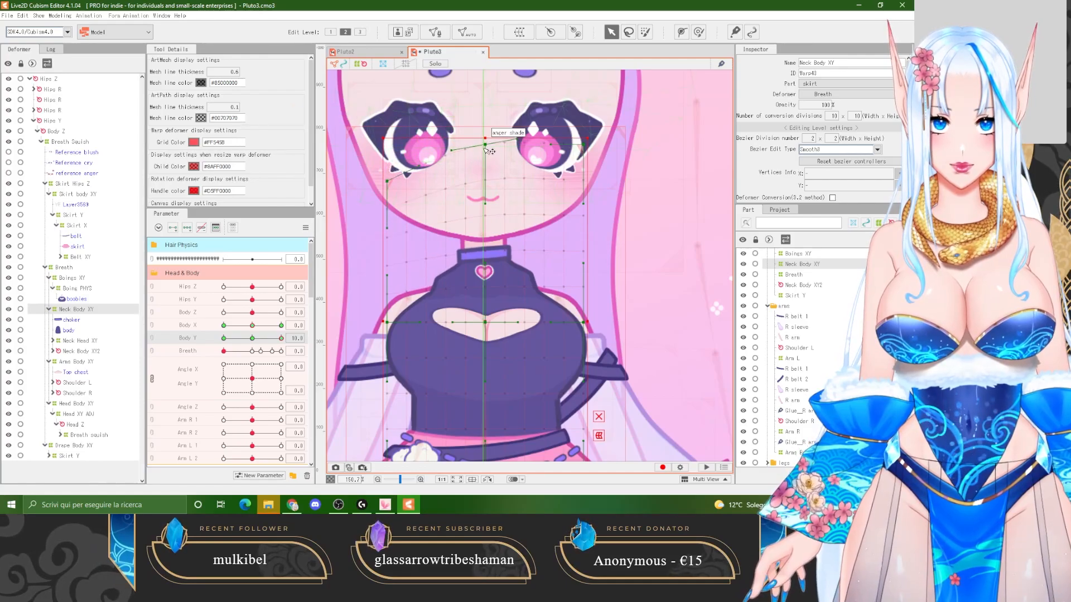
mouse_move(489, 151)
left_mouse_down()
mouse_move(584, 164)
mouse_move(485, 157)
left_mouse_up()
left_click_drag(387, 181, 387, 170)
left_click_drag(387, 323, 388, 330)
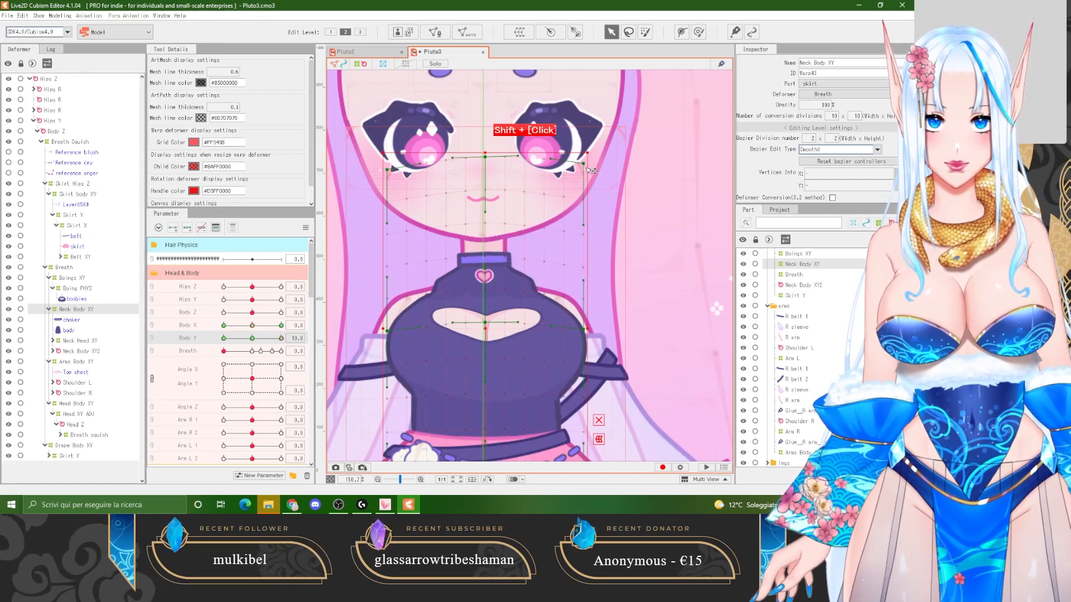
scroll(485, 284, "down", 5)
left_click_drag(275, 338, 325, 304)
scroll(498, 214, "up", 2)
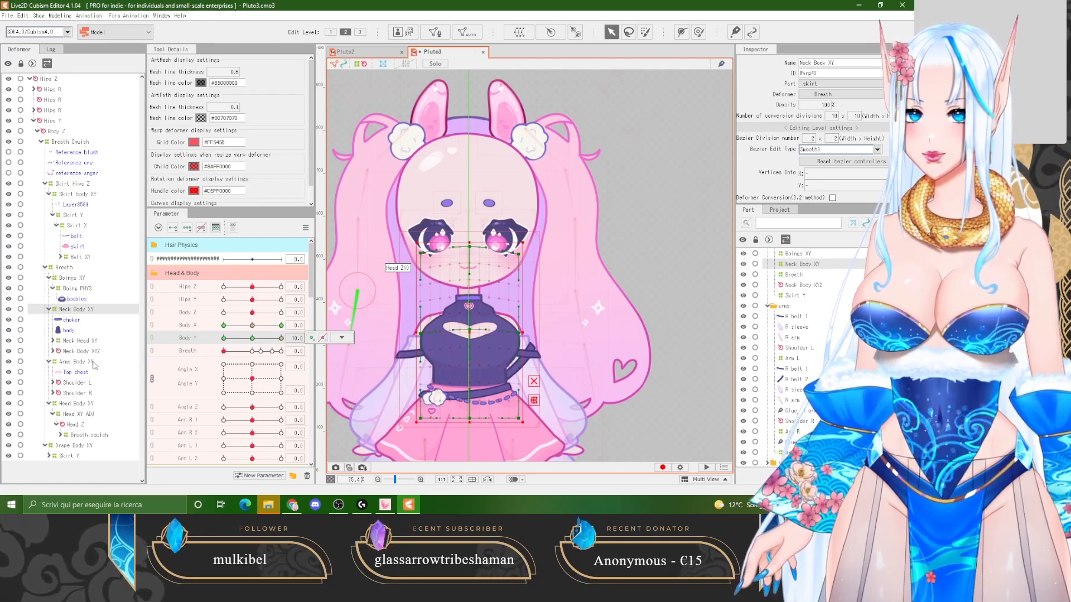
Raise the Head Body XY deformer at Body Y 10 and compare the Body Y movement with the Pluto2 model.
left_click(100, 341)
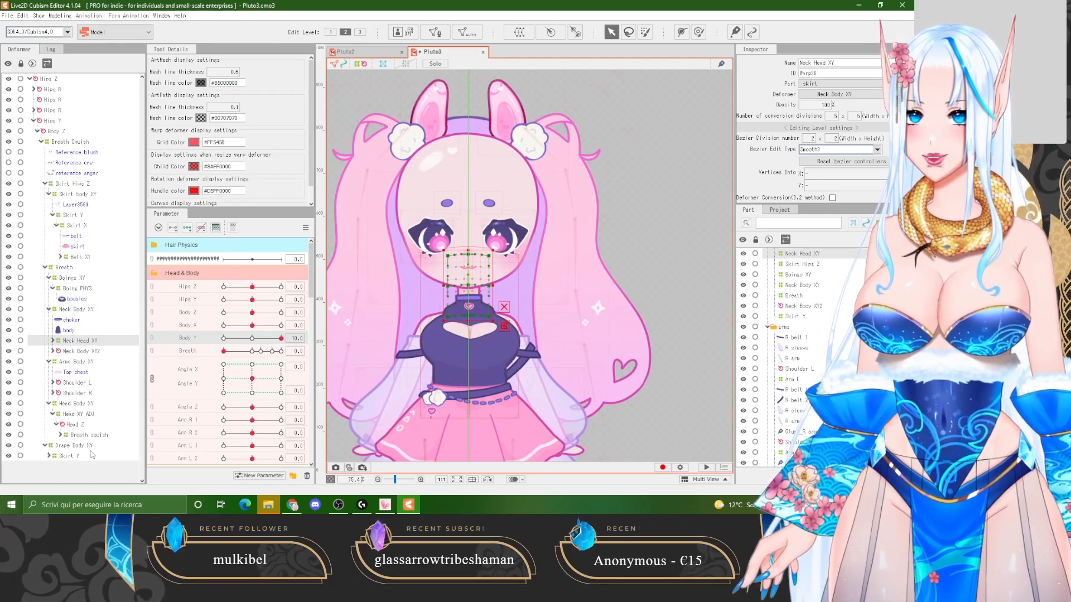
left_click(78, 403)
scroll(463, 307, "up", 1)
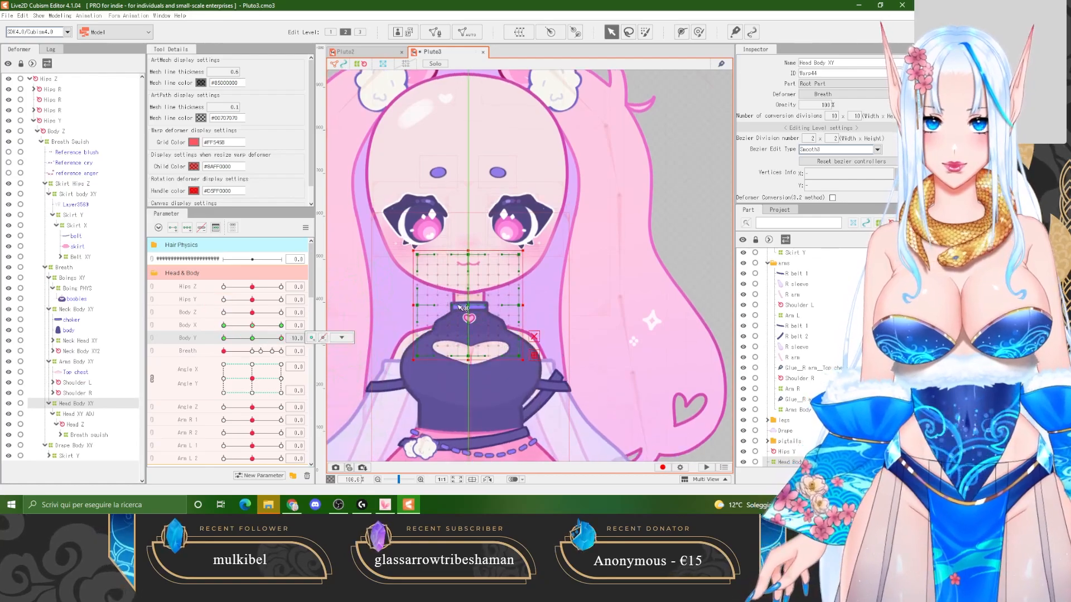
left_click_drag(461, 307, 467, 297)
scroll(464, 296, "down", 2)
left_click_drag(280, 338, 346, 337)
left_click(380, 55)
left_click_drag(224, 338, 252, 337)
left_click(441, 51)
Reset Body Y, separate the combined Angle X and Angle Y parameters, and test Angle Y at 30.
left_click(450, 261)
scroll(452, 264, "up", 2)
right_click(193, 338)
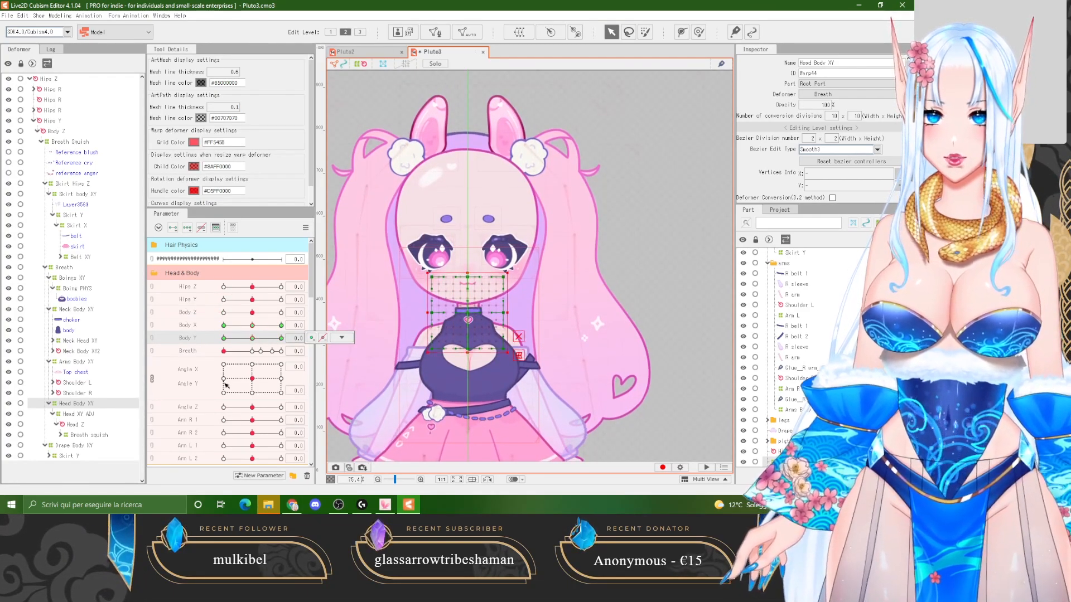
left_click(151, 379)
left_click_drag(252, 377, 288, 353)
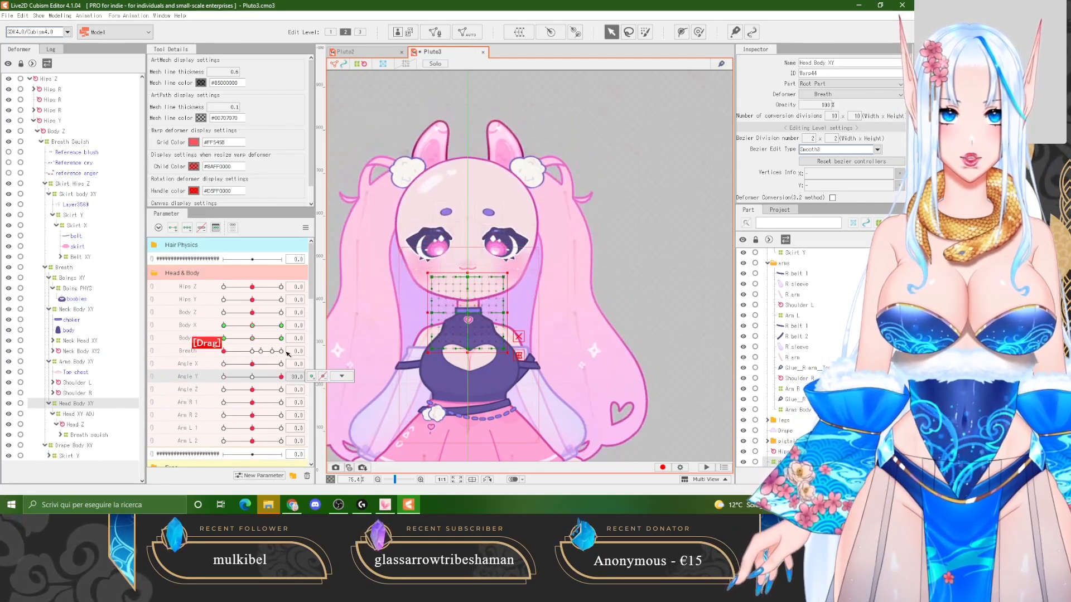
double_click(260, 374)
Preview the model's motion in the physics settings by making it follow the pointer.
left_click(60, 16)
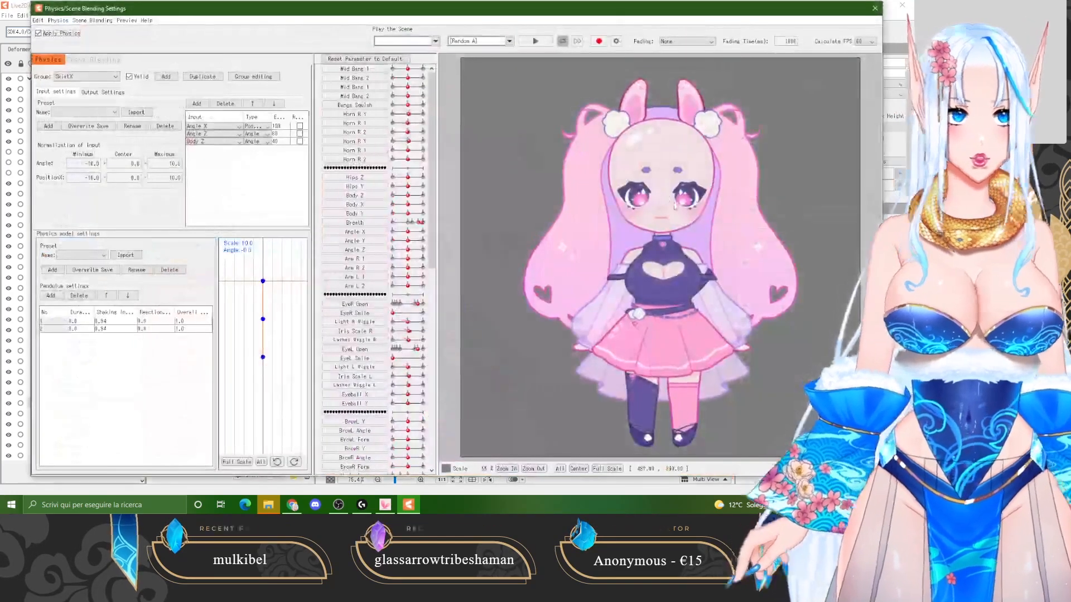
left_click_drag(614, 158, 652, 495)
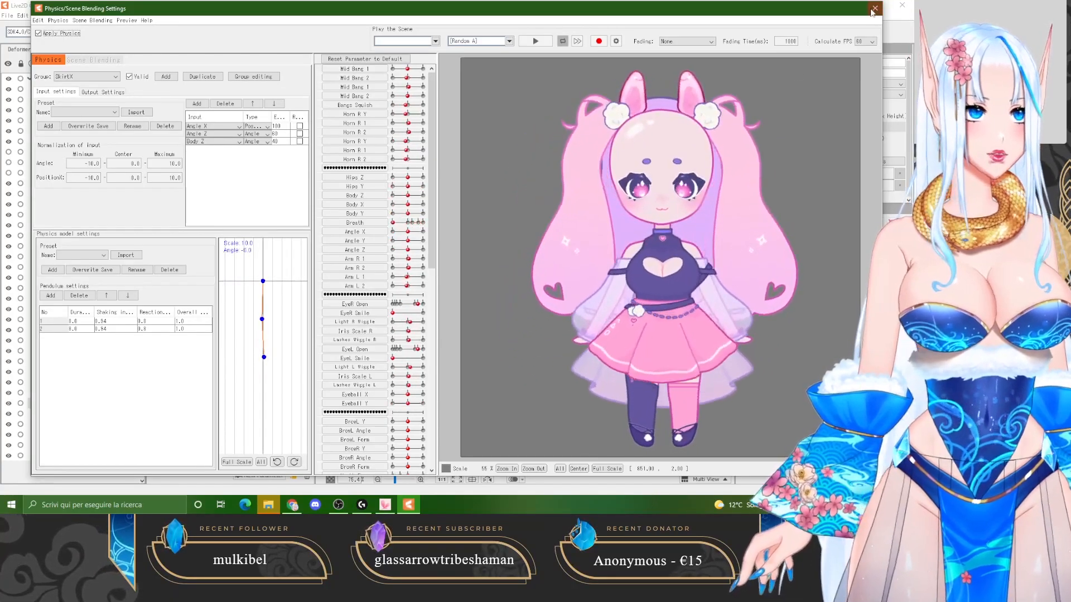
left_click(875, 8)
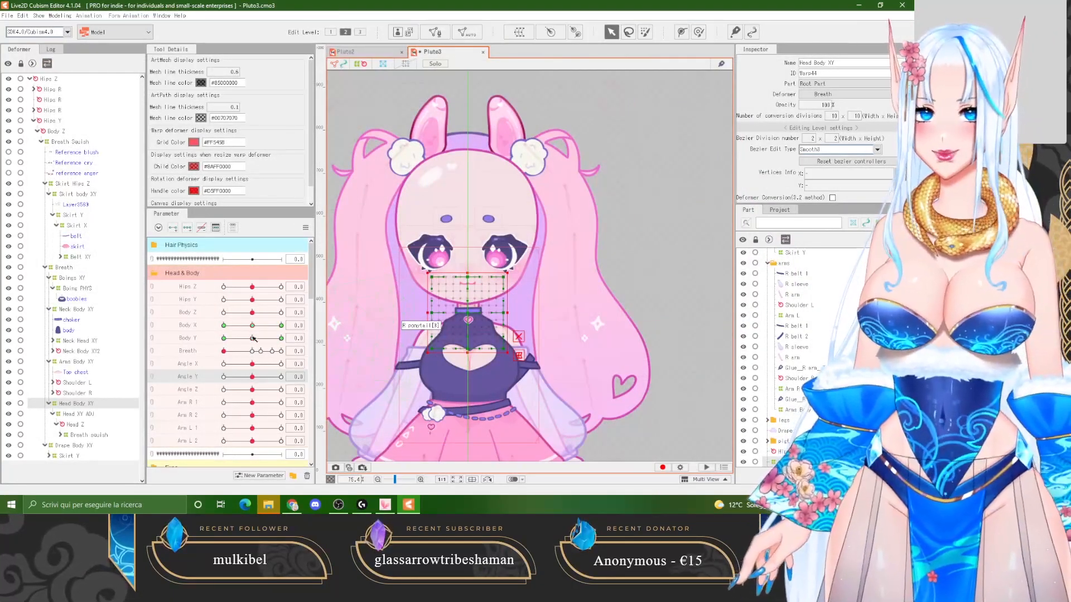
Test Body Y from -10 to 10 in combination with Angle Y at 30, and reset Angle Y.
left_click_drag(253, 337, 251, 339)
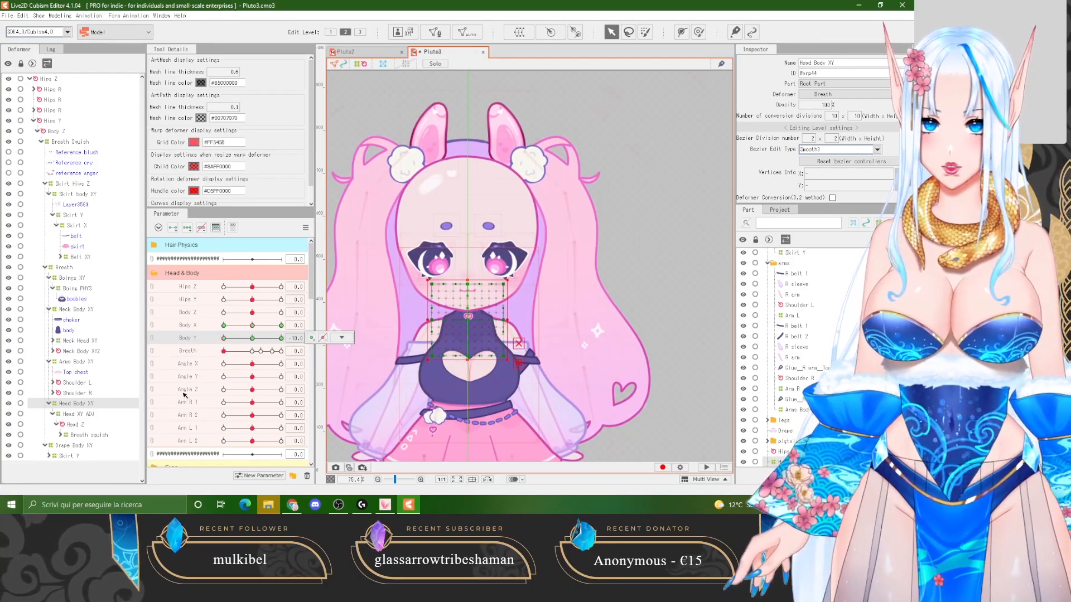
left_click_drag(251, 377, 286, 372)
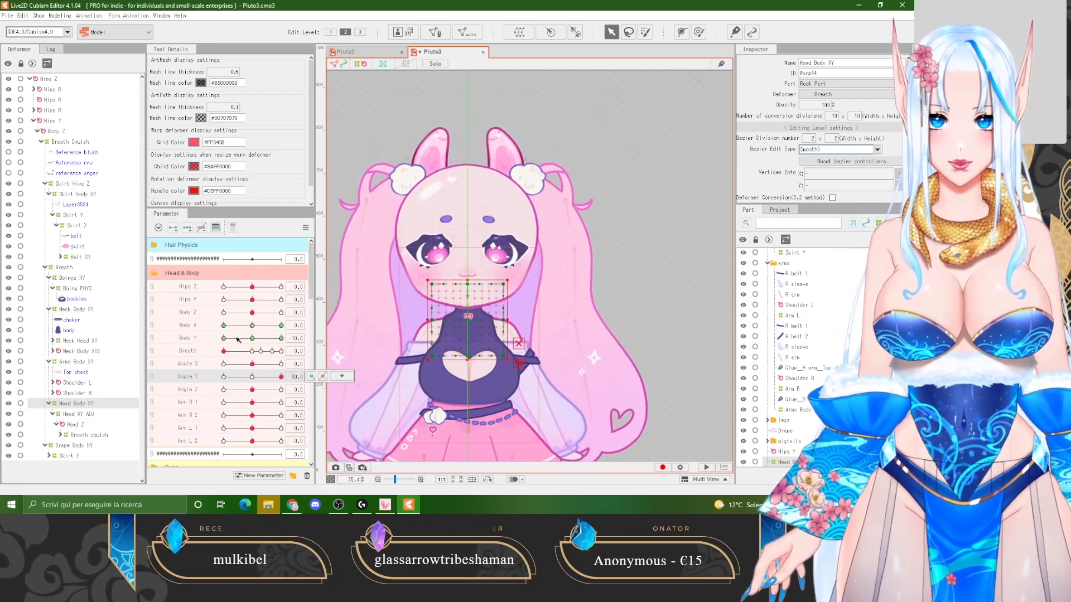
left_click_drag(238, 339, 304, 337)
right_click(251, 339)
right_click(252, 376)
scroll(451, 267, "down", 3)
scroll(458, 366, "up", 3)
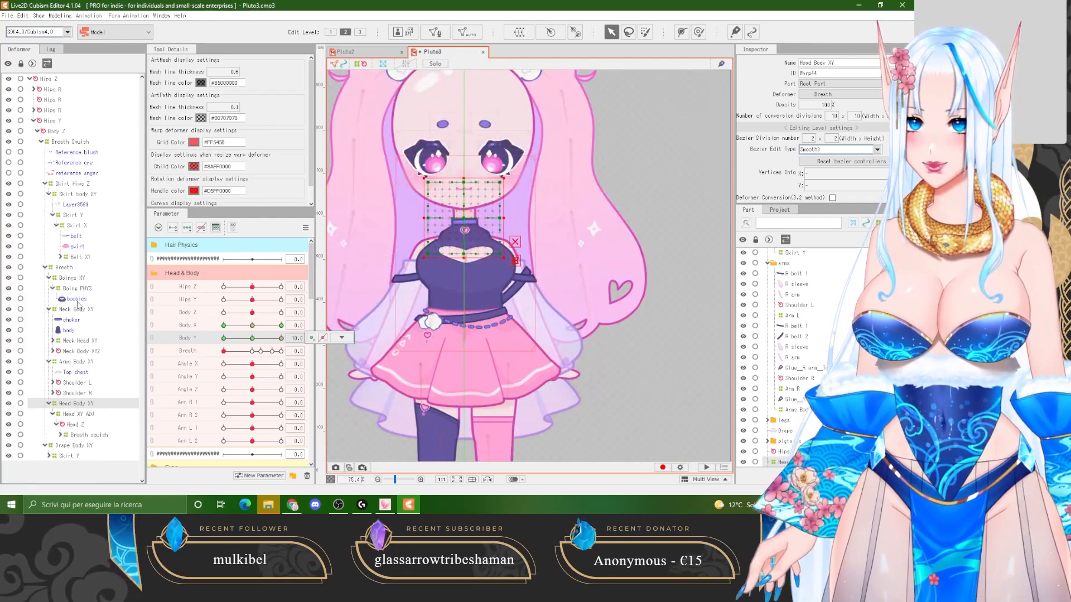
Shape the Skirt body XY deformer at Body Y 10 by raising its center, narrowing its upper edge, widening its lower corners and lowering its bottom center.
left_click(368, 345)
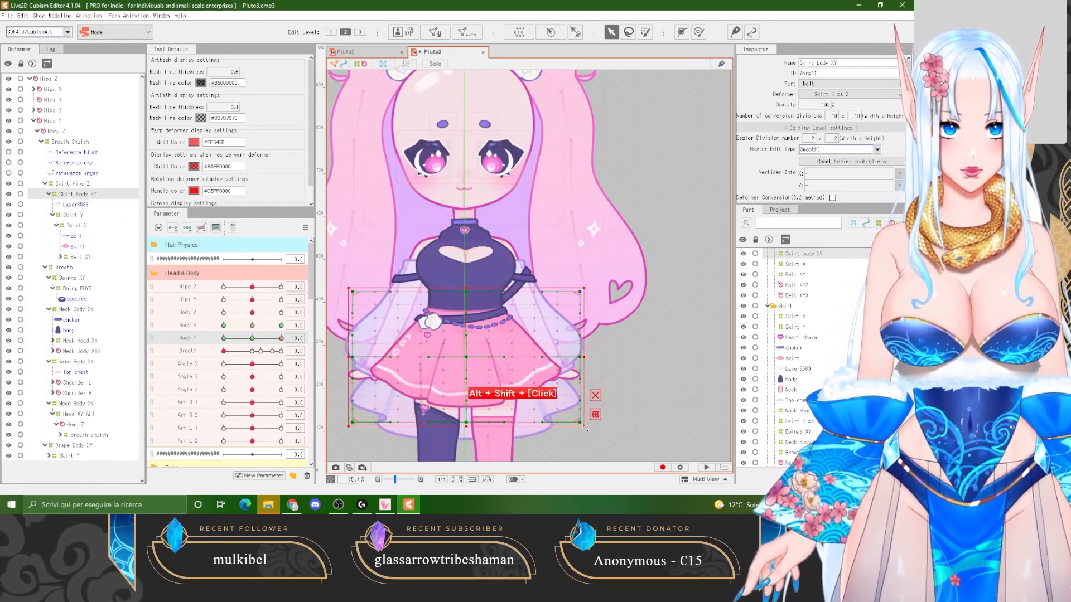
left_click_drag(466, 357, 466, 351)
left_click_drag(348, 290, 362, 289)
left_click_drag(349, 356, 354, 357)
left_click_drag(584, 290, 570, 289)
left_click_drag(584, 424, 601, 424)
left_click_drag(349, 424, 331, 425)
left_click_drag(466, 424, 466, 429)
Raise the Skirt body XY deformer's bottom-center point slightly at Body Y 10 and compare the movement with the Pluto2 model.
left_click_drag(281, 338, 374, 346)
scroll(476, 338, "down", 2)
scroll(438, 342, "up", 2)
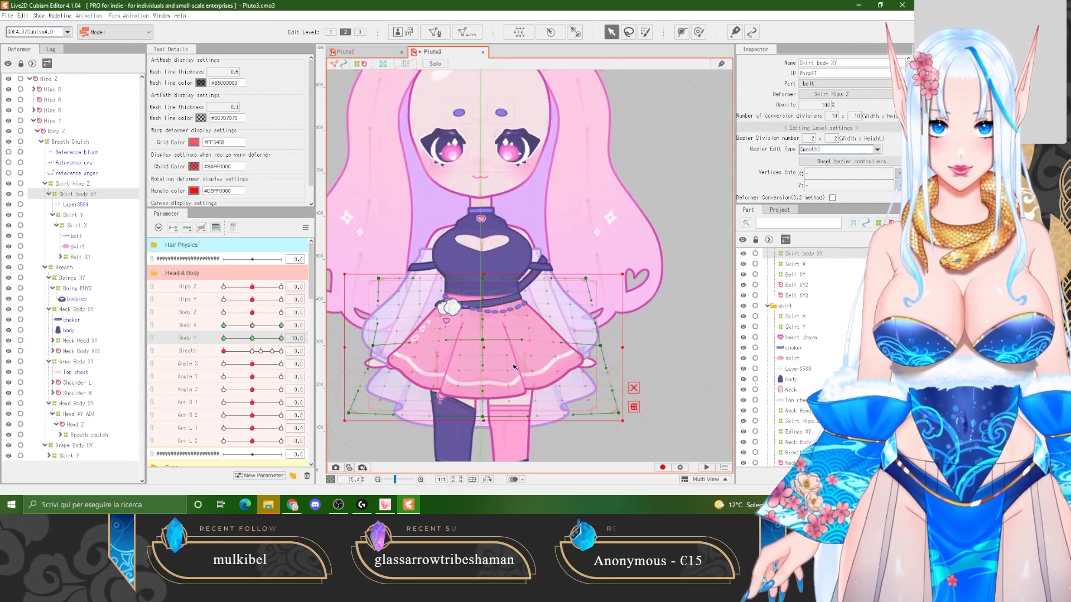
left_click_drag(483, 416, 483, 410)
left_click_drag(281, 338, 168, 284)
left_click(363, 52)
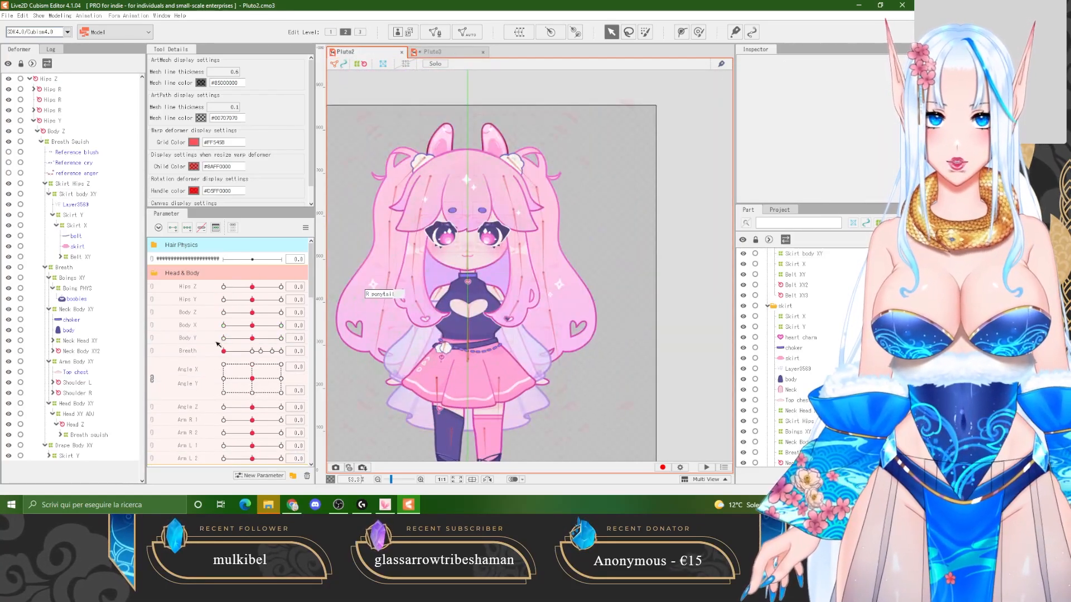
left_click_drag(252, 338, 337, 320)
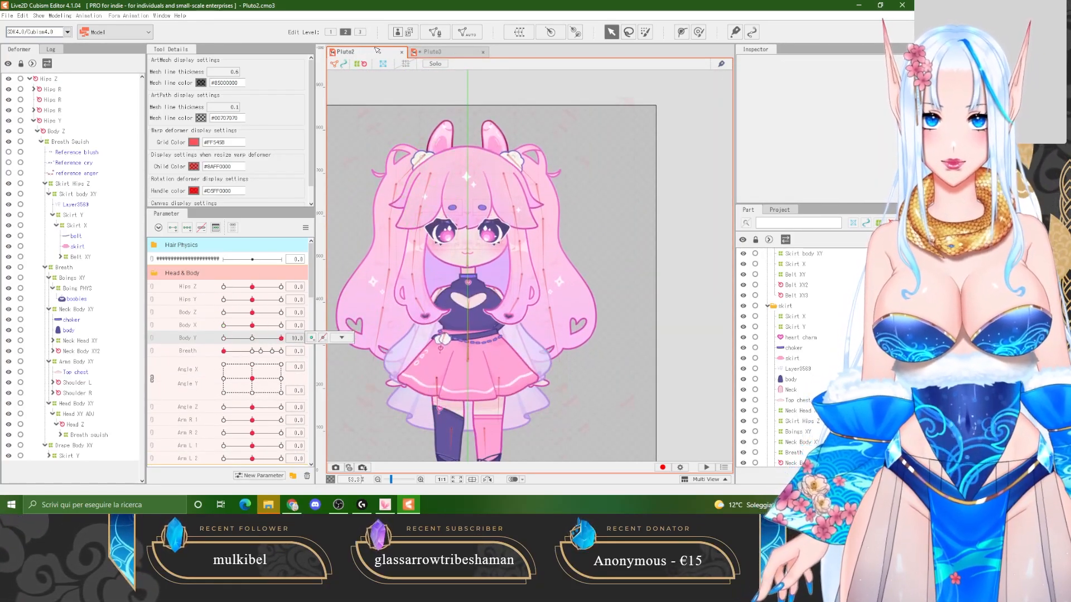
left_click(432, 52)
Scale the Boings XY deformer down slightly at Body Y 10.
left_click(87, 278)
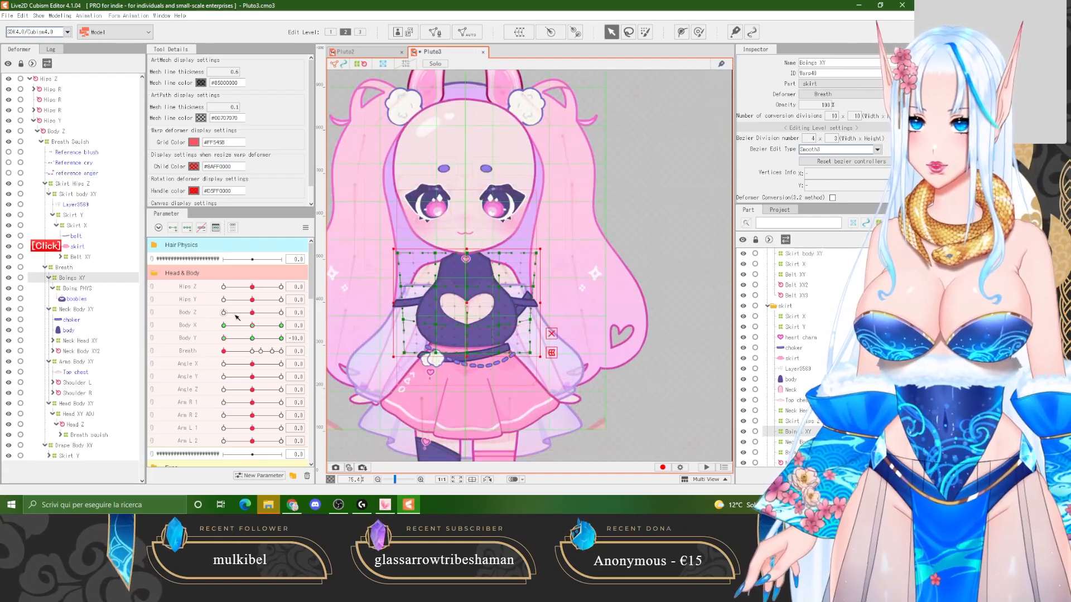
left_click_drag(224, 338, 314, 336)
left_click_drag(535, 350, 534, 348)
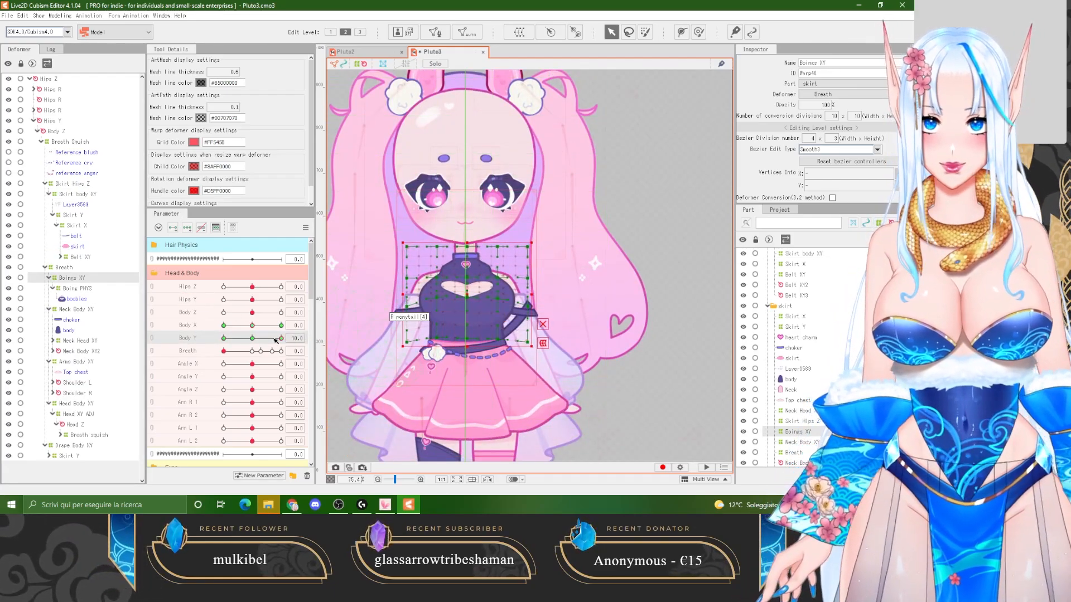
Enlarge the Boings XY deformer slightly at Body Y -10 and preview the chest through to Body Y 10.
left_click_drag(281, 338, 223, 338)
left_click_drag(541, 355, 545, 358)
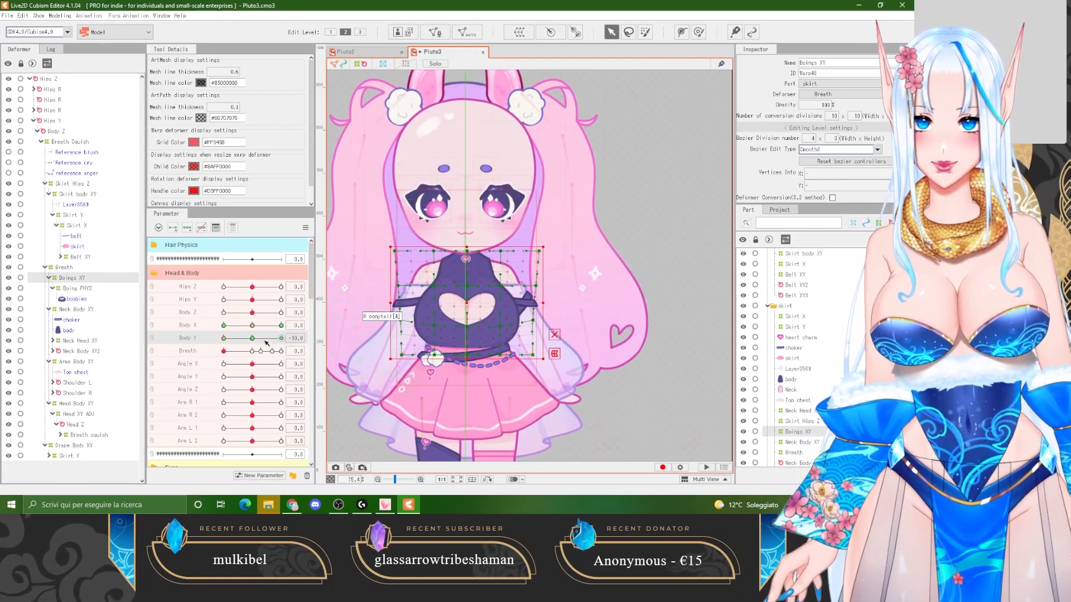
left_click_drag(224, 338, 202, 327)
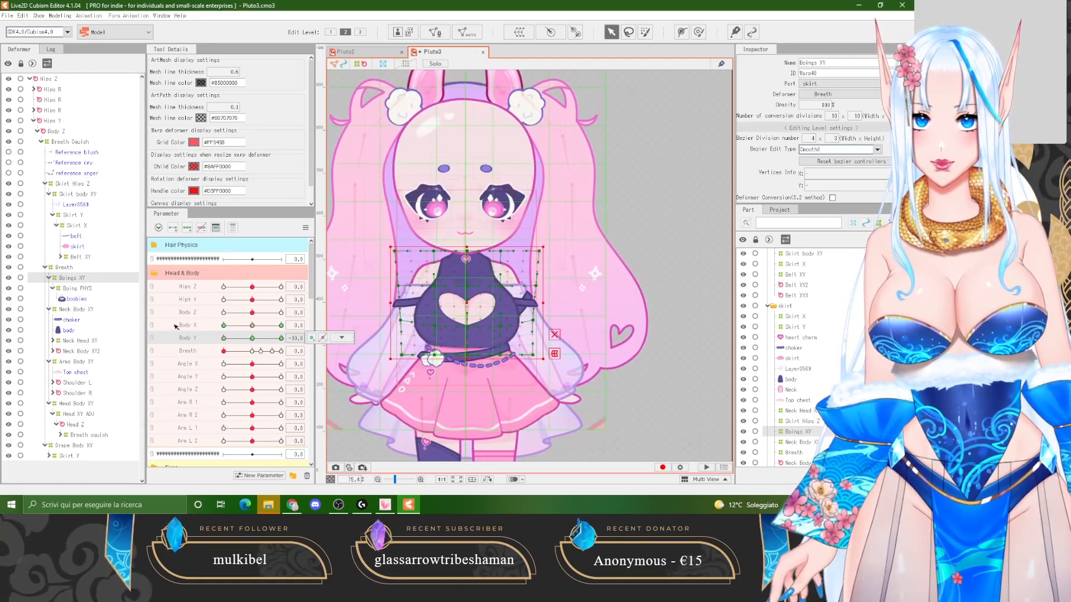
left_click_drag(543, 361, 544, 361)
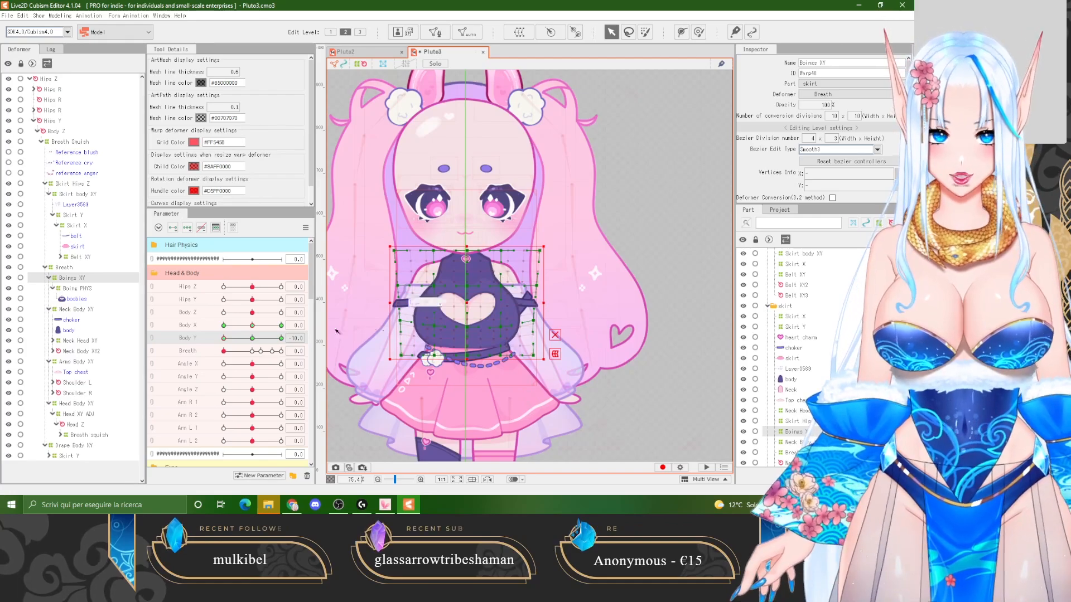
left_click_drag(225, 338, 322, 353)
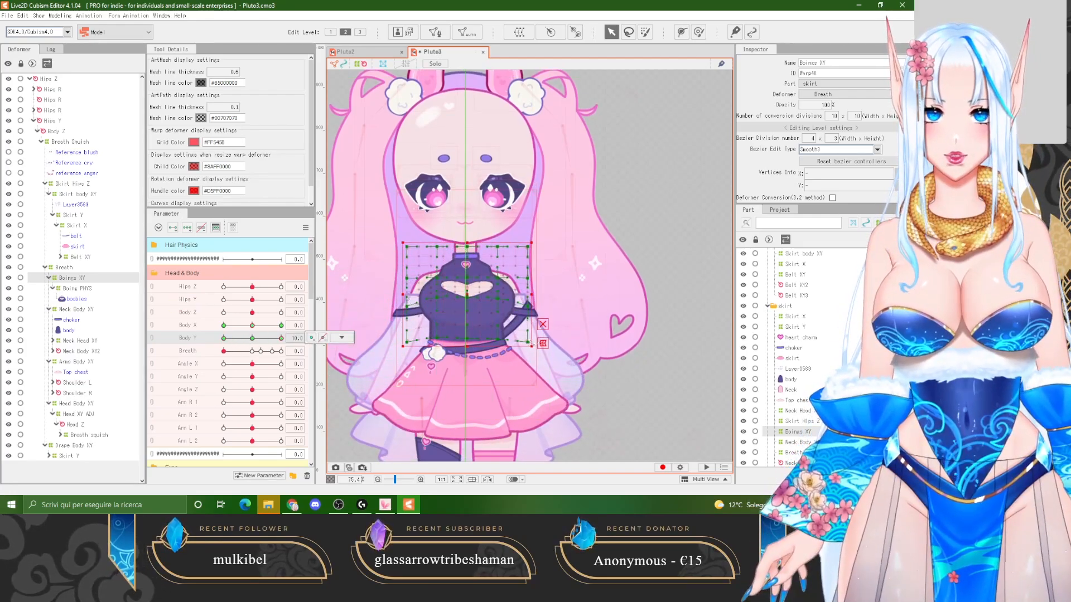
scroll(499, 364, "down", 2)
scroll(504, 258, "up", 2)
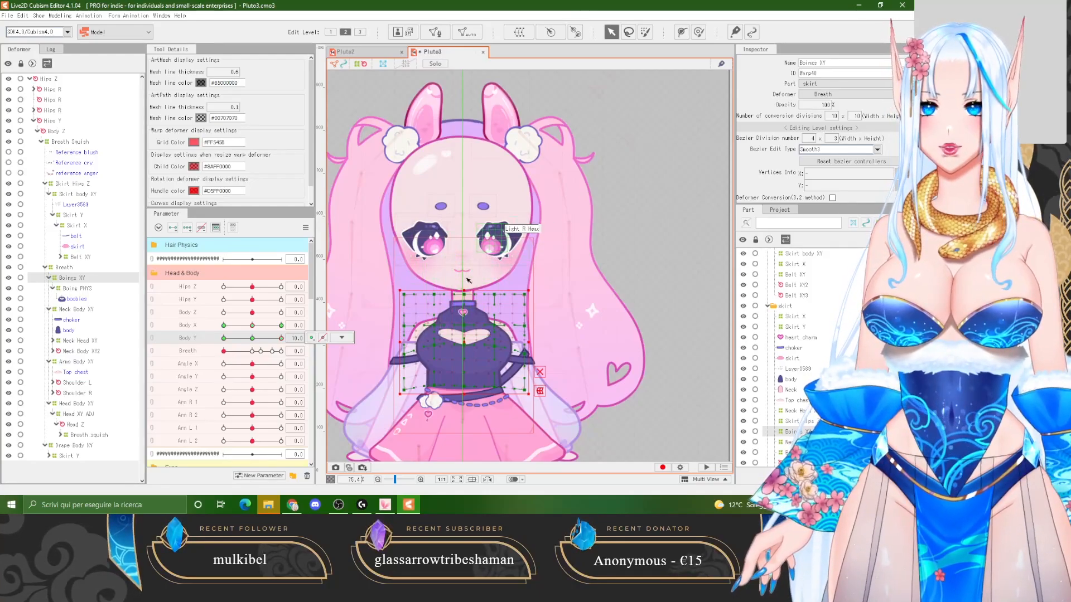
scroll(483, 295, "down", 2)
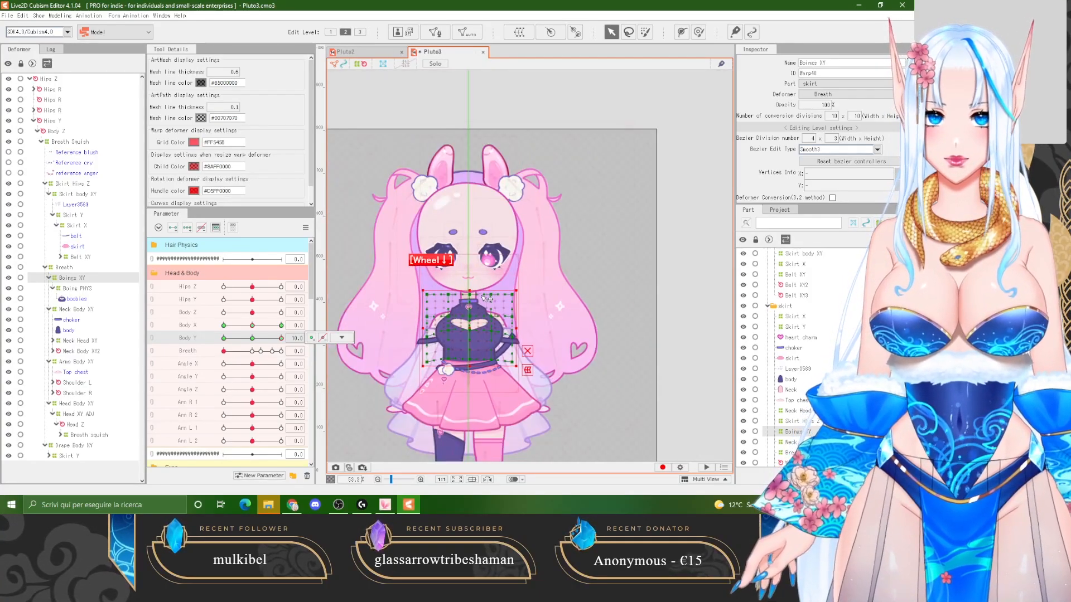
Set Body Y to -10 and examine the head deformers from Head Body XY down to Breath squish.
scroll(464, 281, "up", 2)
left_click_drag(280, 338, 223, 341)
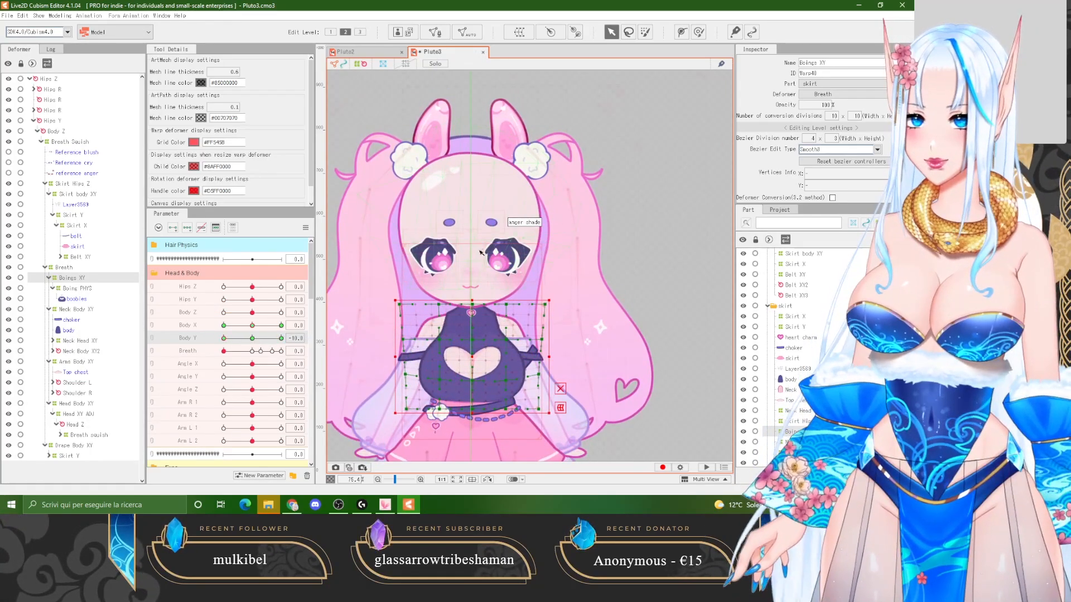
left_click(90, 435)
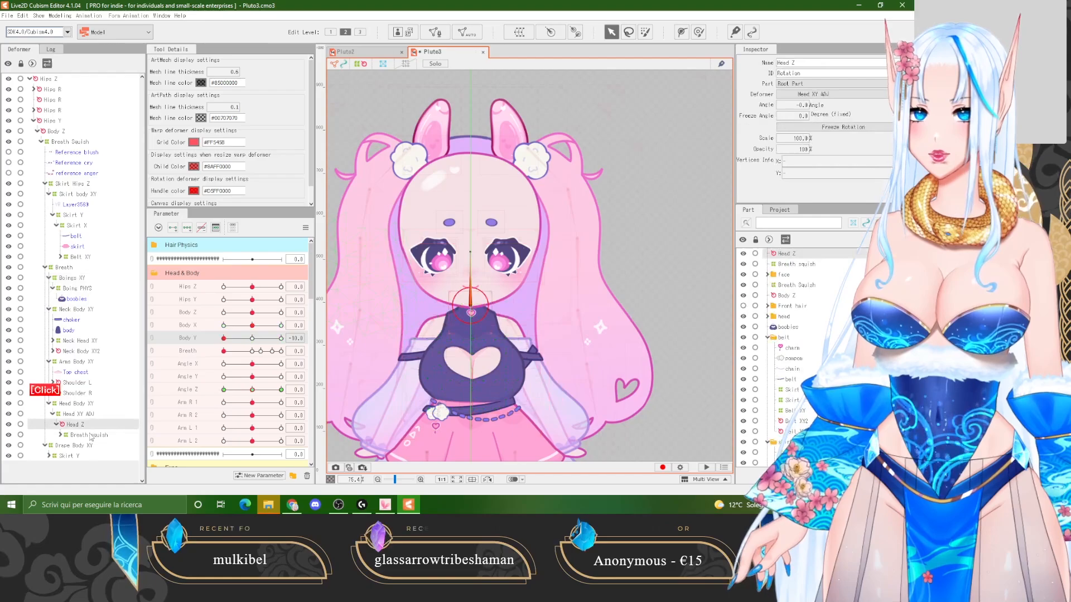
left_click(61, 434)
scroll(63, 424, "down", 1)
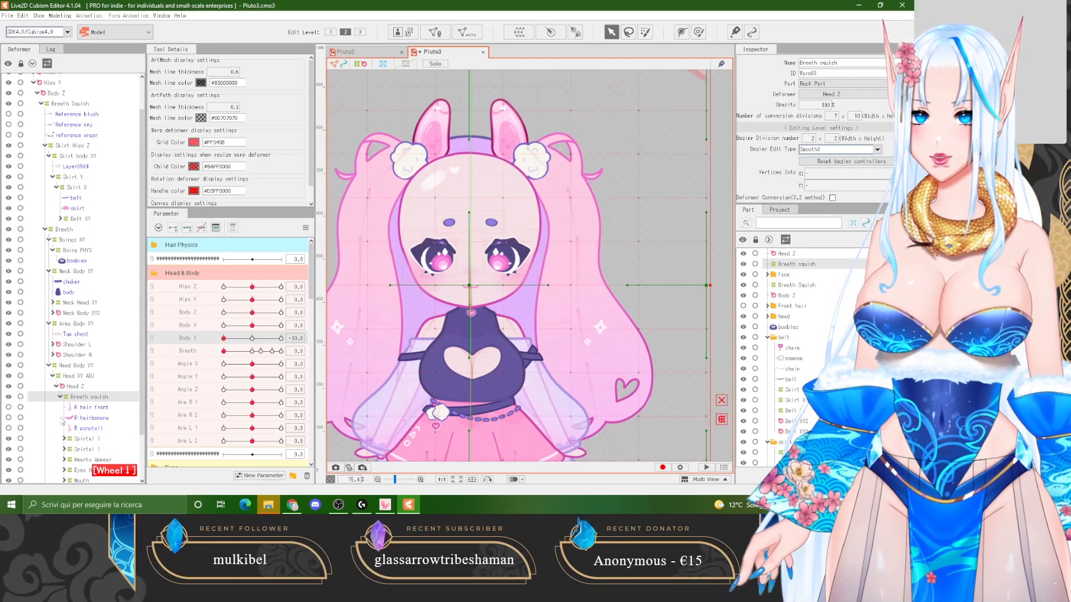
scroll(61, 400, "down", 1)
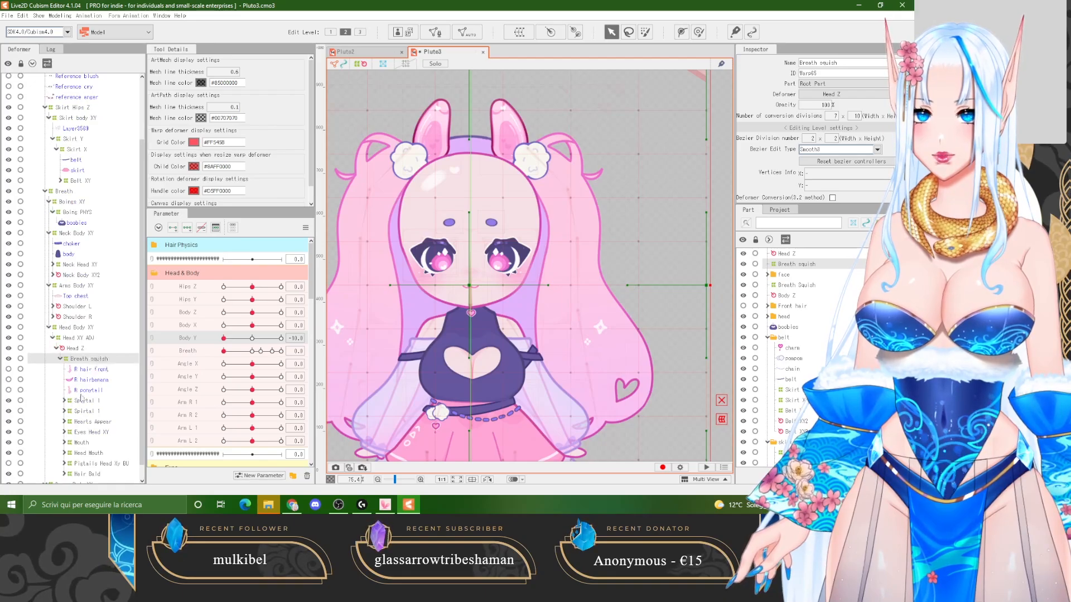
left_click(73, 349)
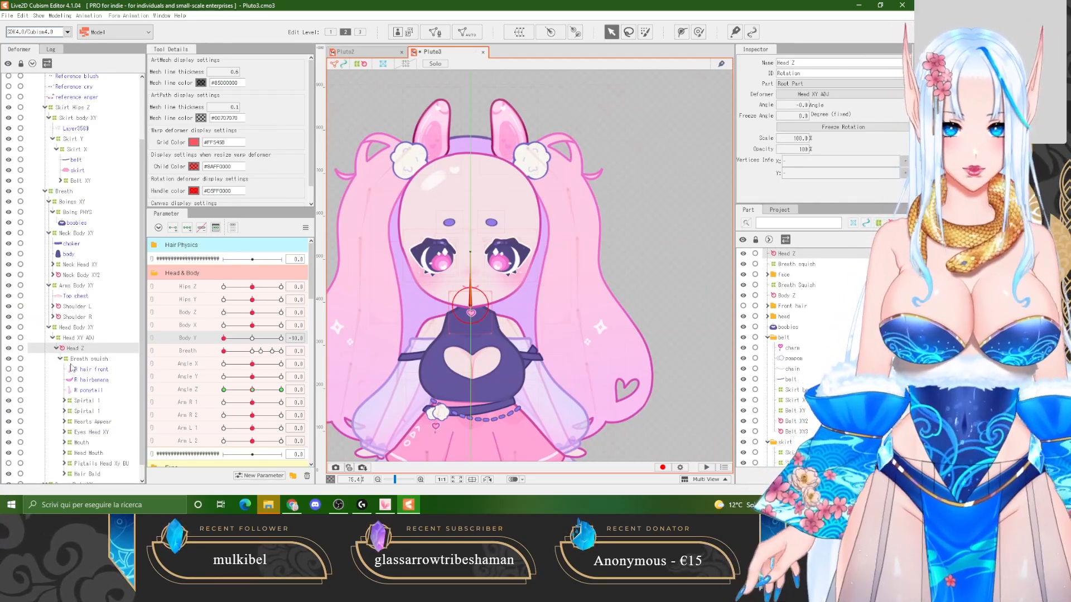
left_click(78, 338)
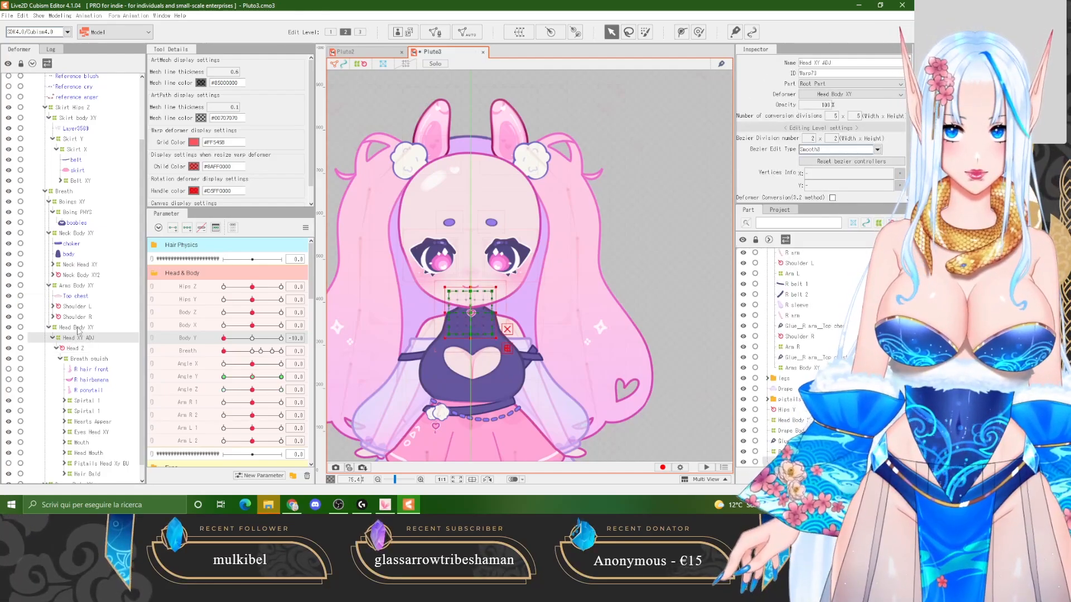
left_click(76, 327)
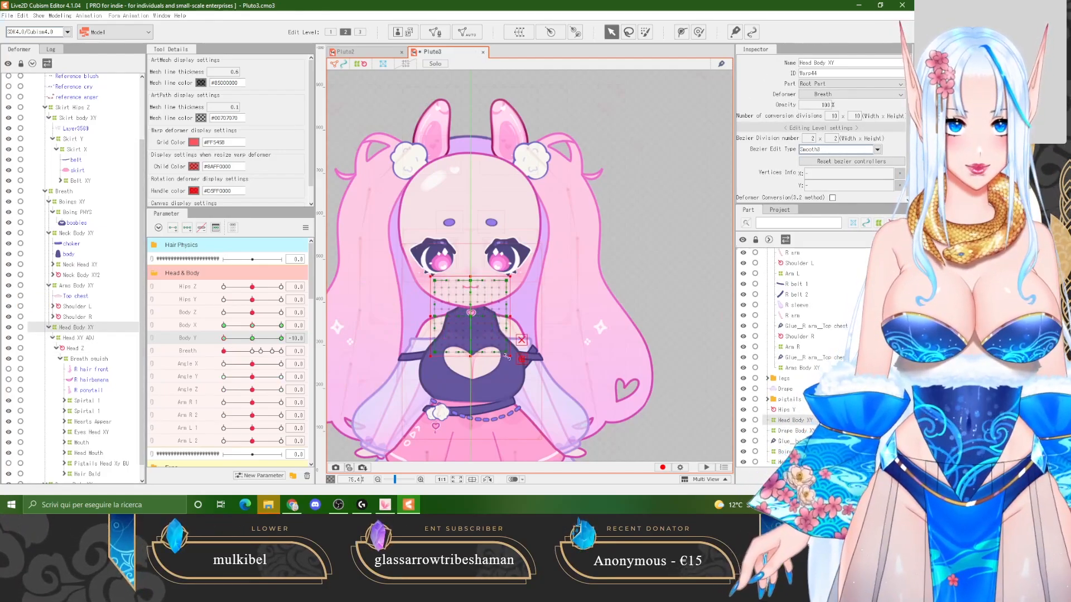
mouse_move(511, 358)
left_mouse_down()
mouse_move(593, 412)
mouse_move(511, 346)
left_mouse_up()
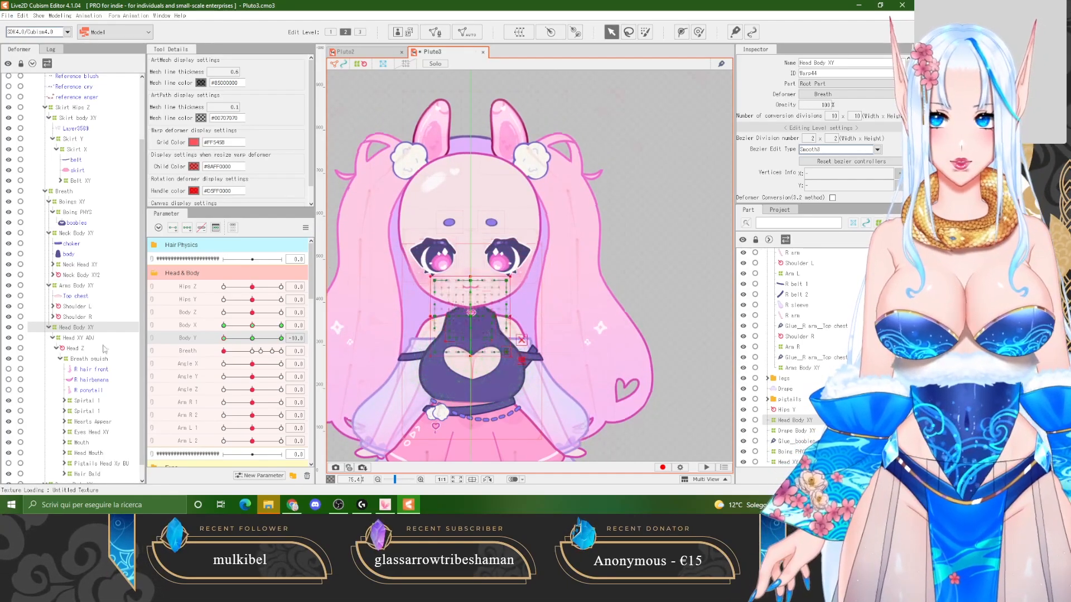
Create a warp deformer named Head Body Y Perspective as parent of the head's Breath squish deformer.
left_click(75, 348)
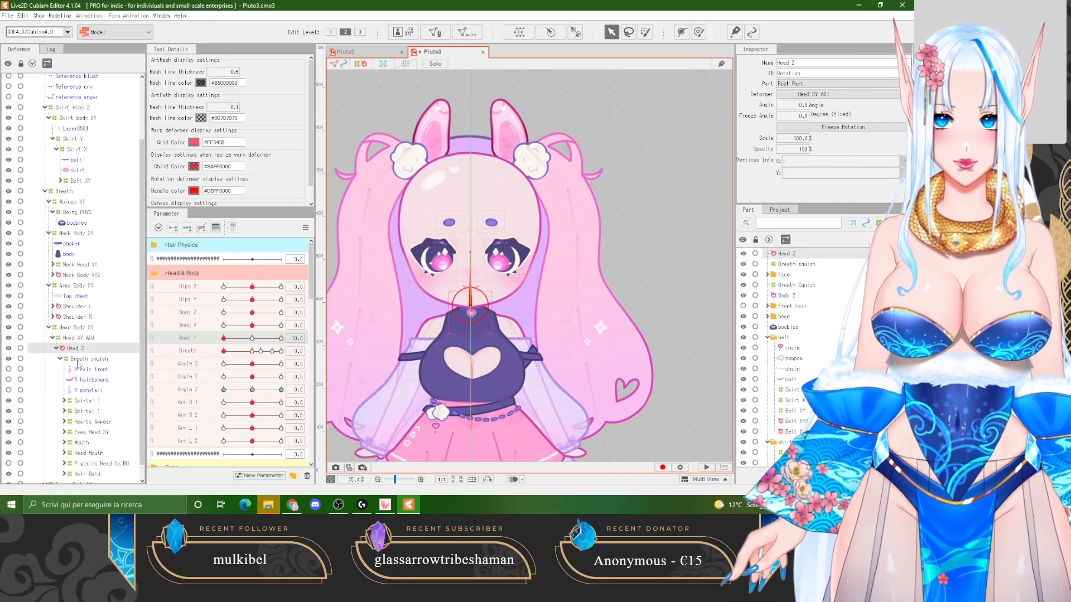
left_click(78, 360)
scroll(84, 384, "down", 1)
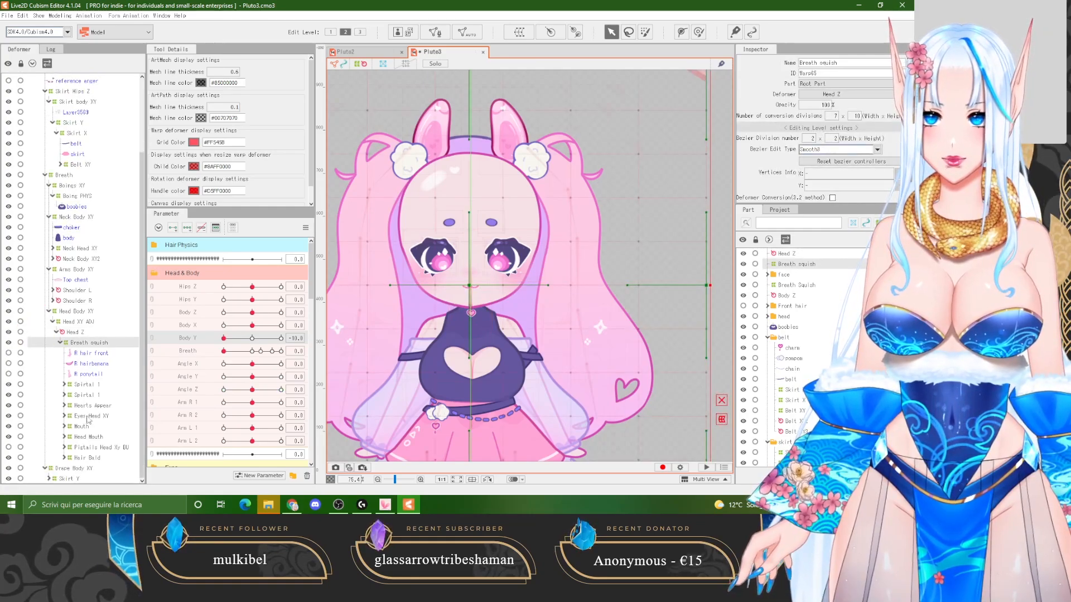
left_click(60, 343)
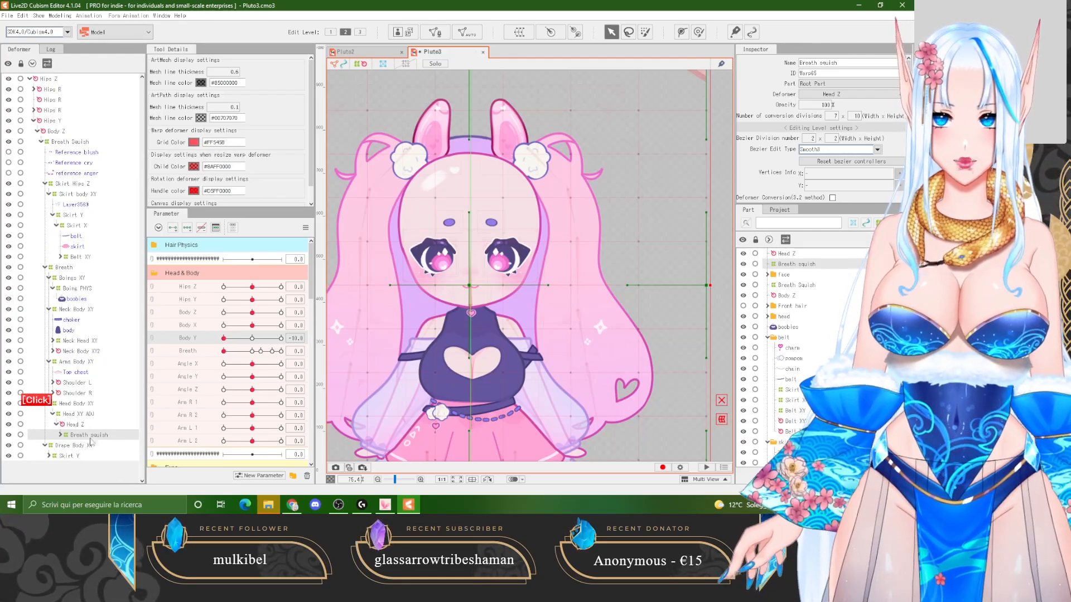
left_click(519, 32)
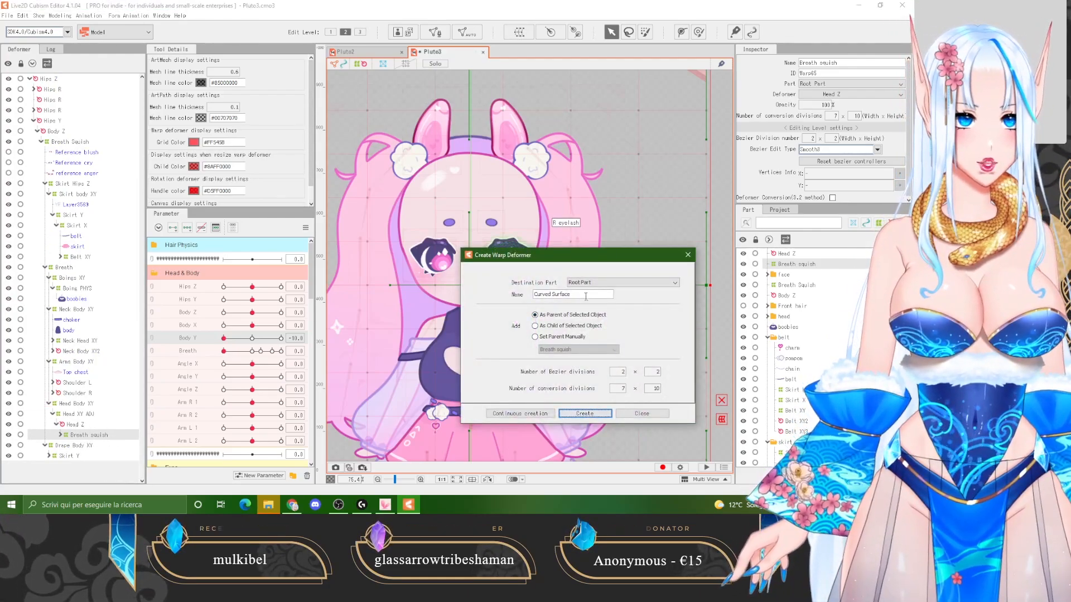
left_click_drag(585, 296, 501, 291)
type("H")
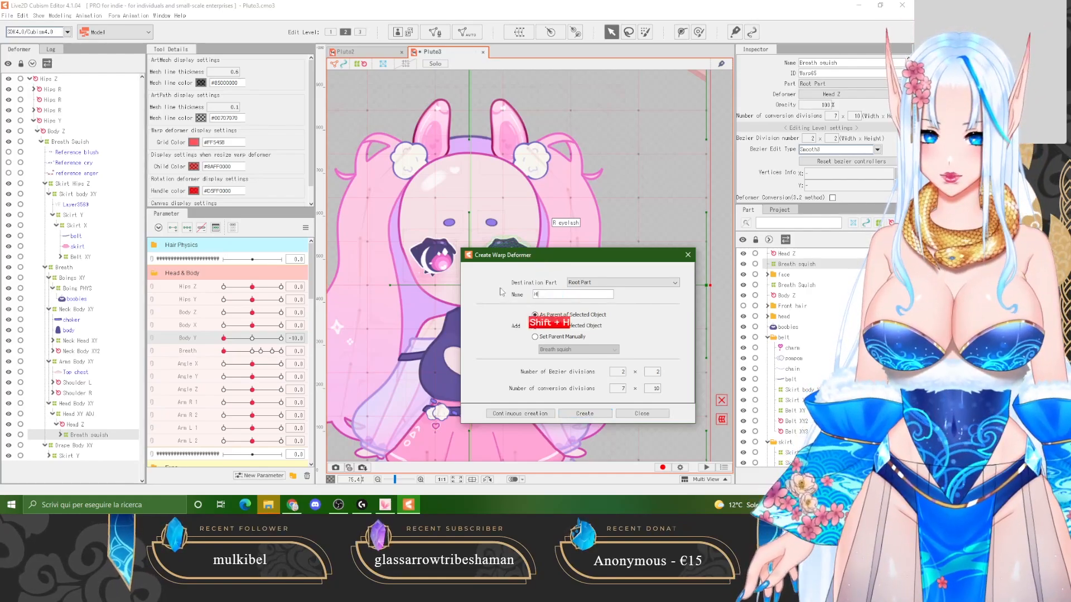
type("ead Body Y Perspective")
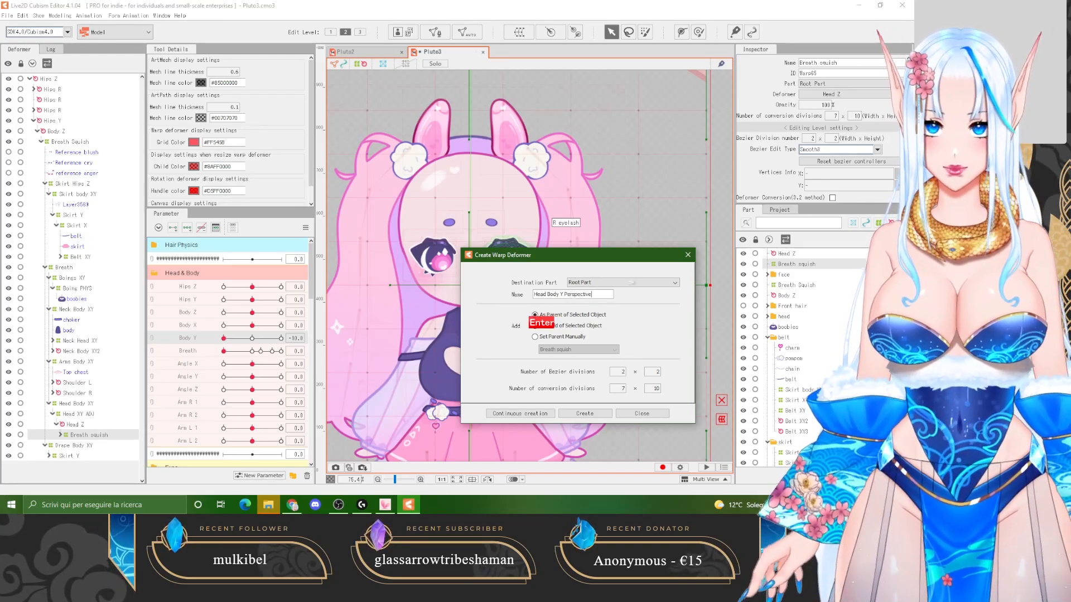
key("Return")
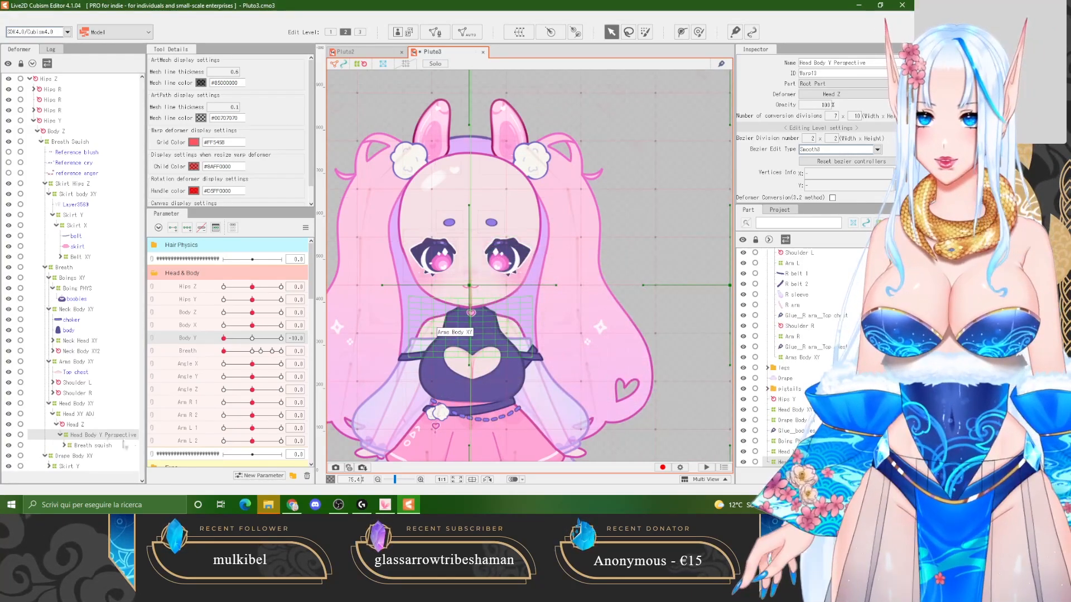
Add three Body Y keys to Head Body Y Perspective and enlarge the deformer slightly from its center at Body Y -10.
left_click(187, 228)
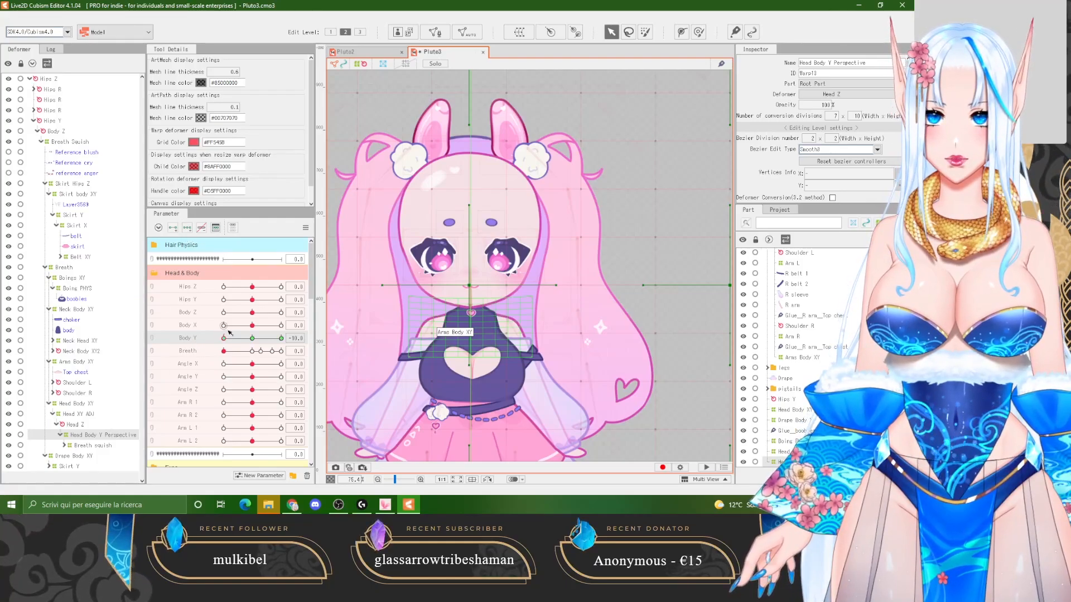
mouse_move(224, 338)
left_mouse_down()
mouse_move(253, 339)
mouse_move(221, 337)
left_mouse_up()
scroll(465, 269, "down", 3)
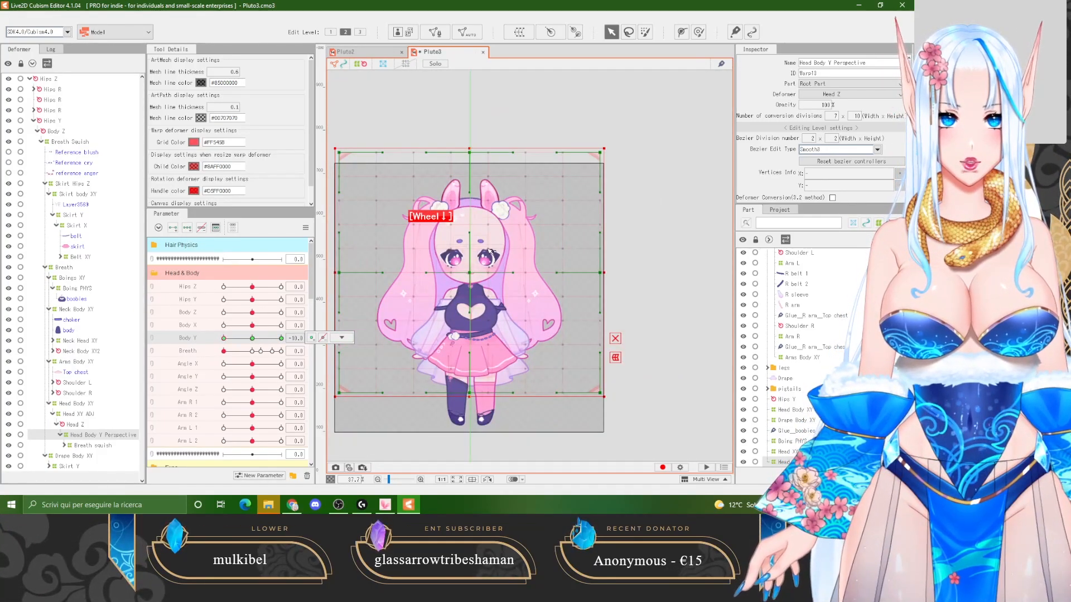
left_click(604, 398, "alt+shift")
left_click_drag(605, 398, 607, 400)
Scale the Head Body Y Perspective deformer down slightly from its center at Body Y 10 and preview the Body Y movement.
left_click_drag(225, 339, 282, 339)
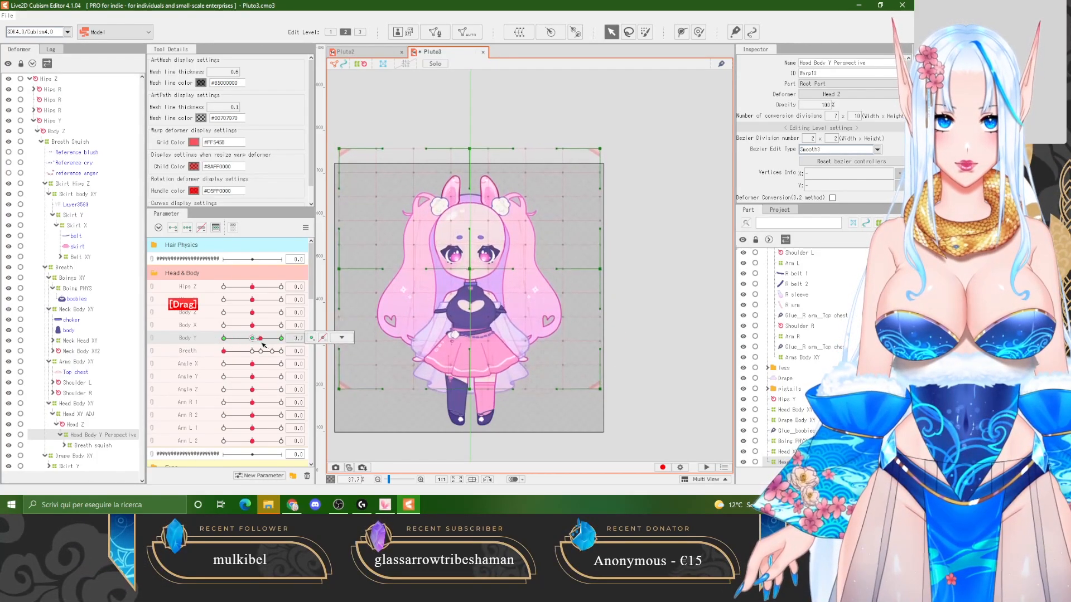
left_click(604, 394, "alt+shift")
left_click_drag(605, 393, 600, 389)
left_click_drag(281, 339, 350, 301)
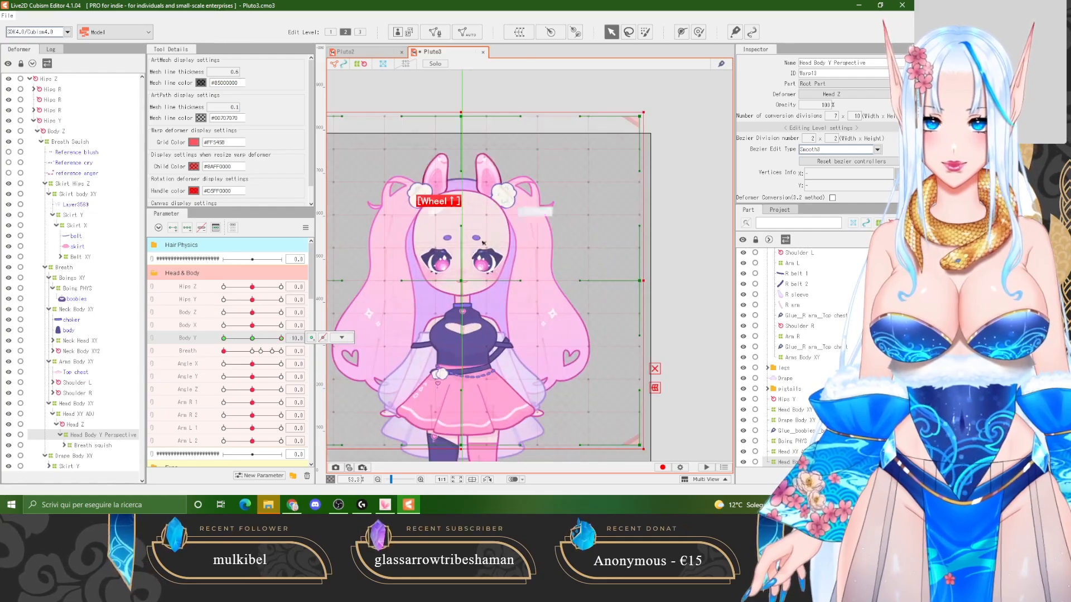
Raise the Head Body XY deformer's center slightly at Body Y 10, preview the movement and return Body Y to 0.
scroll(480, 240, "up", 2)
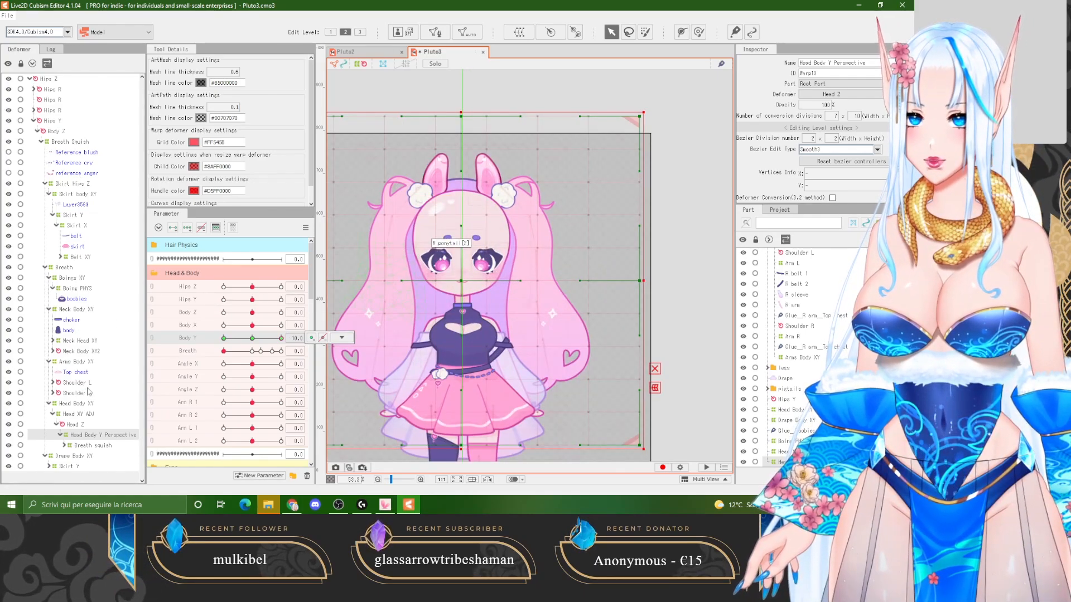
left_click(75, 403)
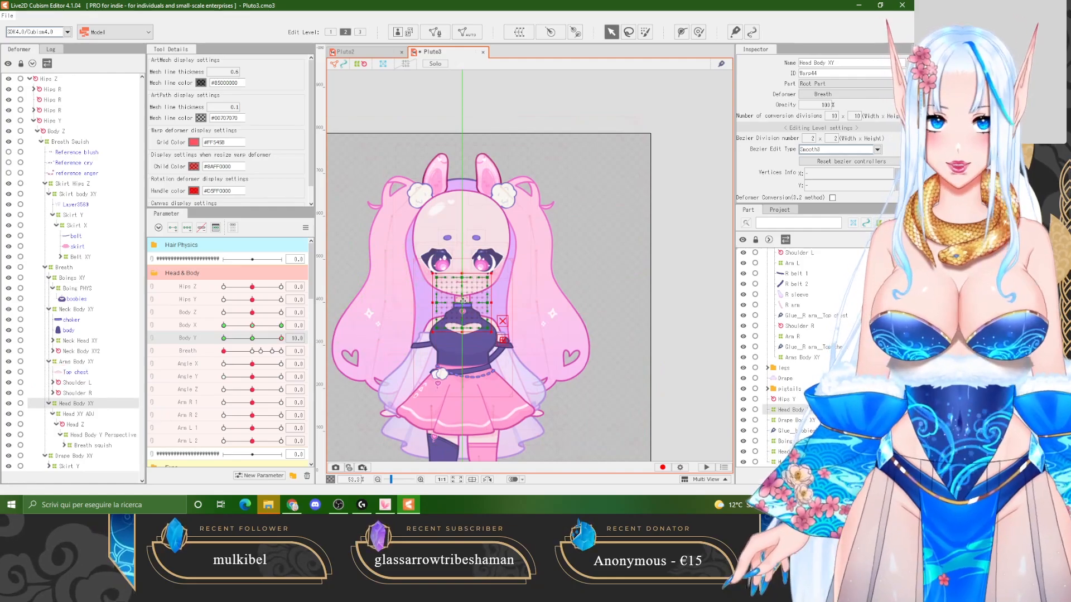
left_click_drag(462, 301, 463, 296)
scroll(475, 286, "down", 2)
mouse_move(265, 338)
left_mouse_down()
mouse_move(202, 330)
mouse_move(272, 318)
mouse_move(184, 326)
mouse_move(267, 325)
mouse_move(150, 305)
mouse_move(268, 337)
left_mouse_up()
left_click(249, 337)
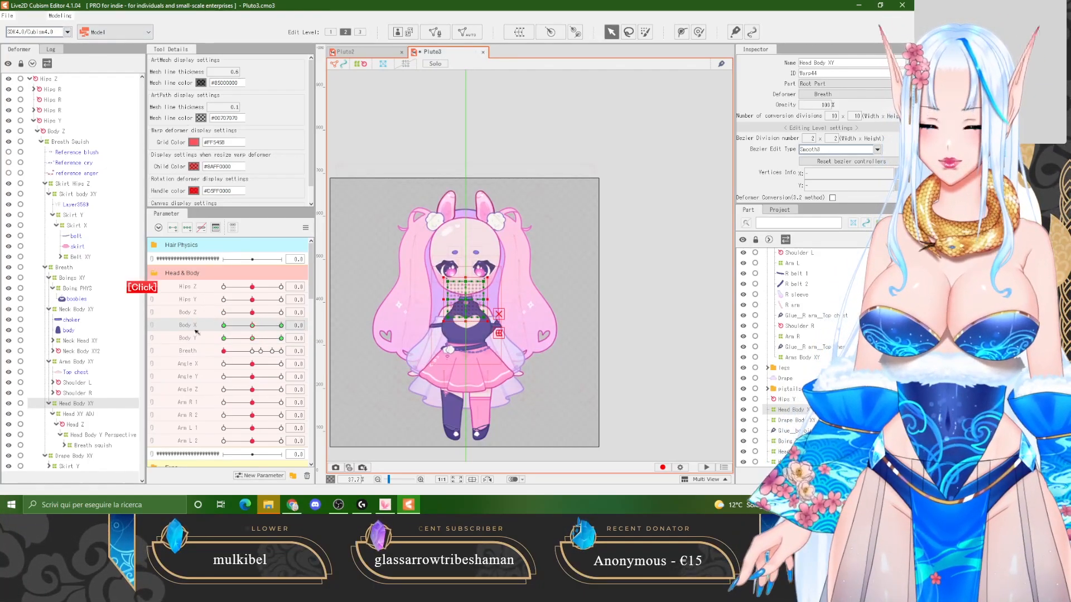
Link Body X with Body Y, select all their keyed deformers and automatically generate the four corner shapes.
left_click(153, 325)
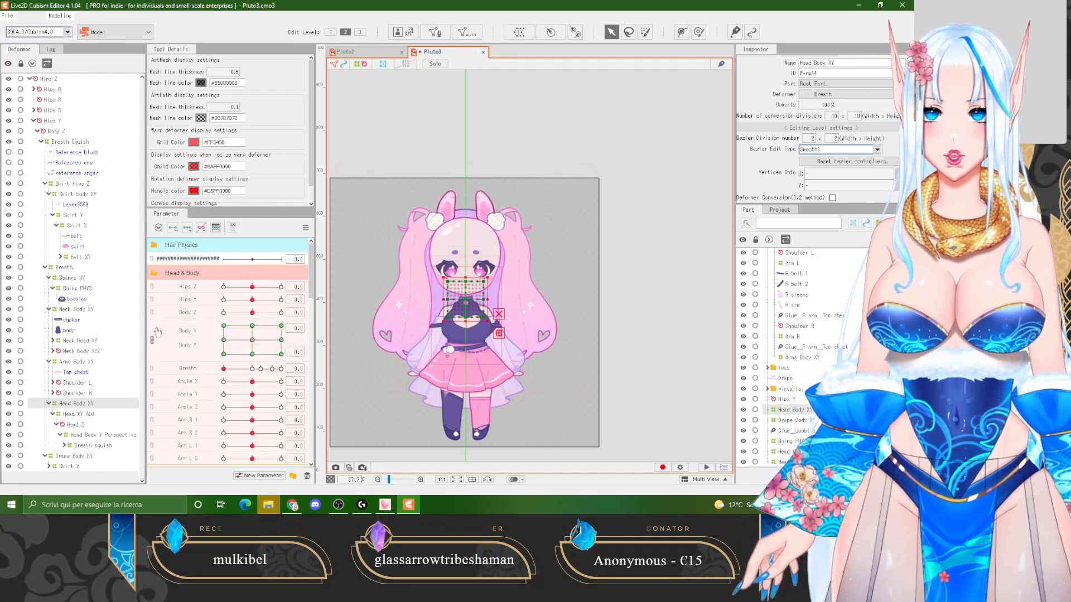
right_click(299, 327)
left_click(347, 327)
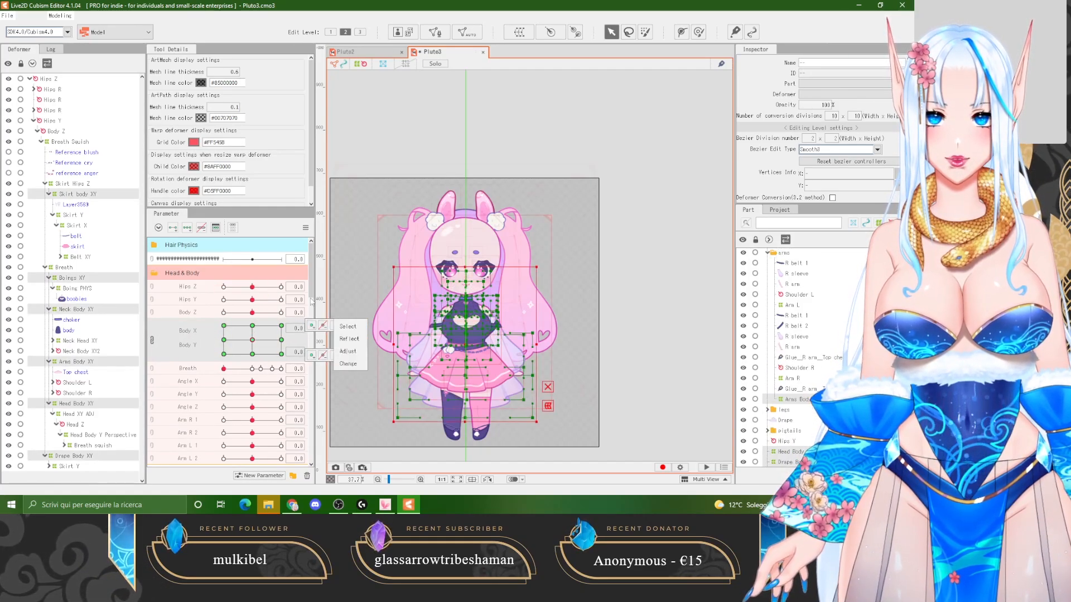
left_click(305, 227)
left_click(371, 281)
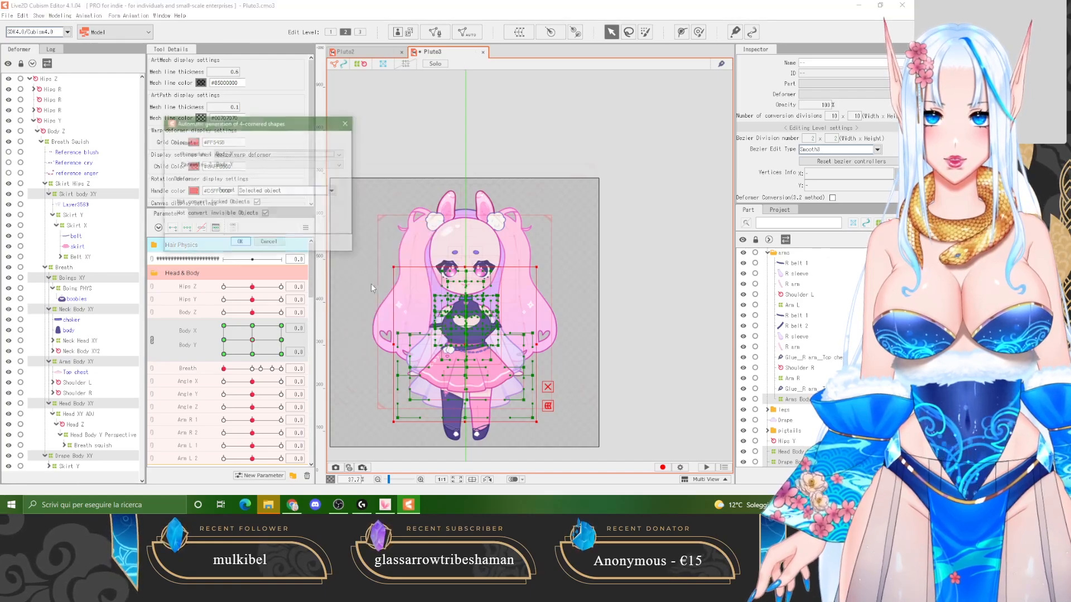
left_click(242, 242)
Preview the model's combined body motion with physics in the Physics/Scene Blending Settings.
left_click(60, 16)
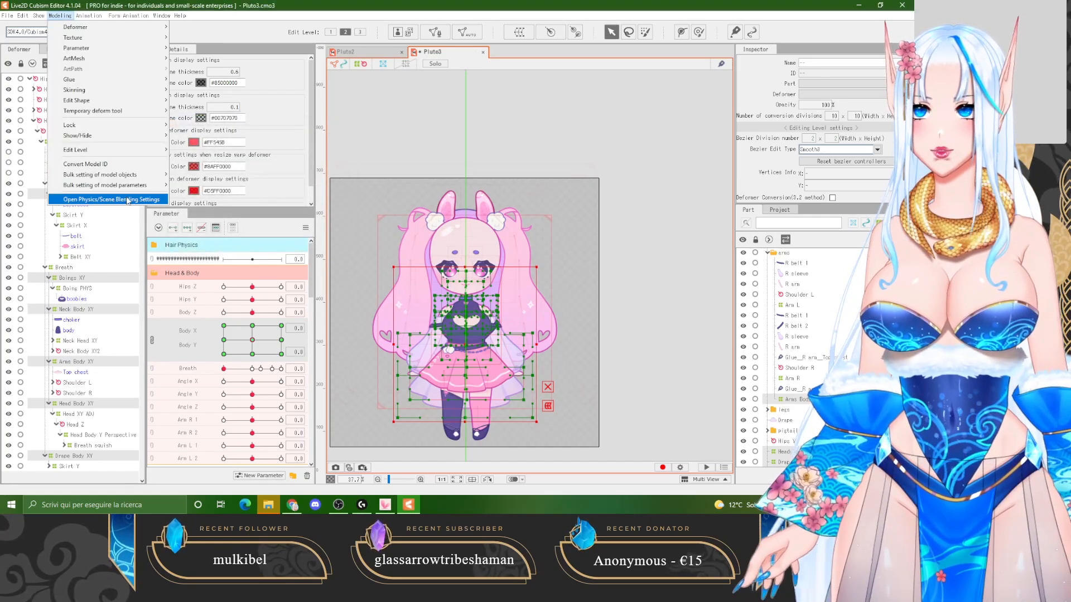
left_click(94, 199)
left_click_drag(660, 315, 830, 62)
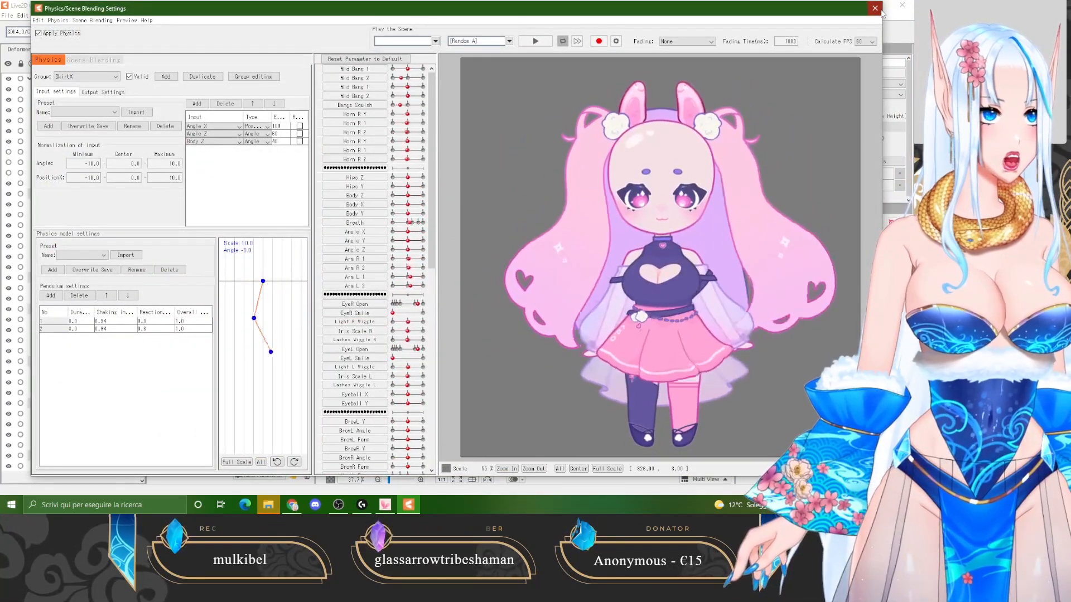
left_click(875, 7)
Make the Front hair part visible and preview the model's motion again in the Physics/Scene Blending Settings.
scroll(796, 405, "up", 2)
scroll(796, 406, "up", 5)
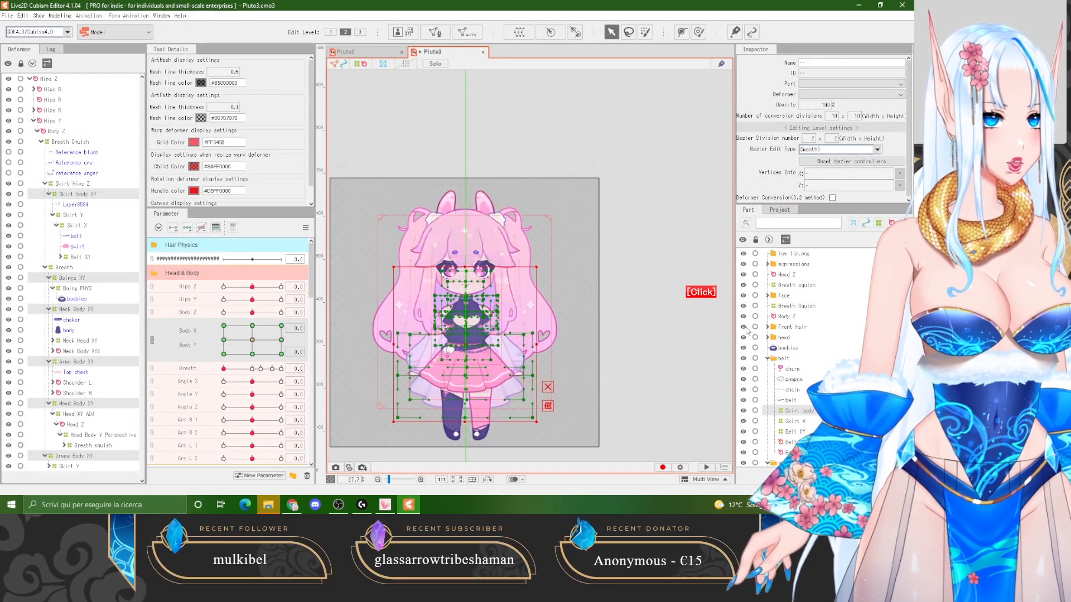
left_click(59, 16)
left_click(89, 199)
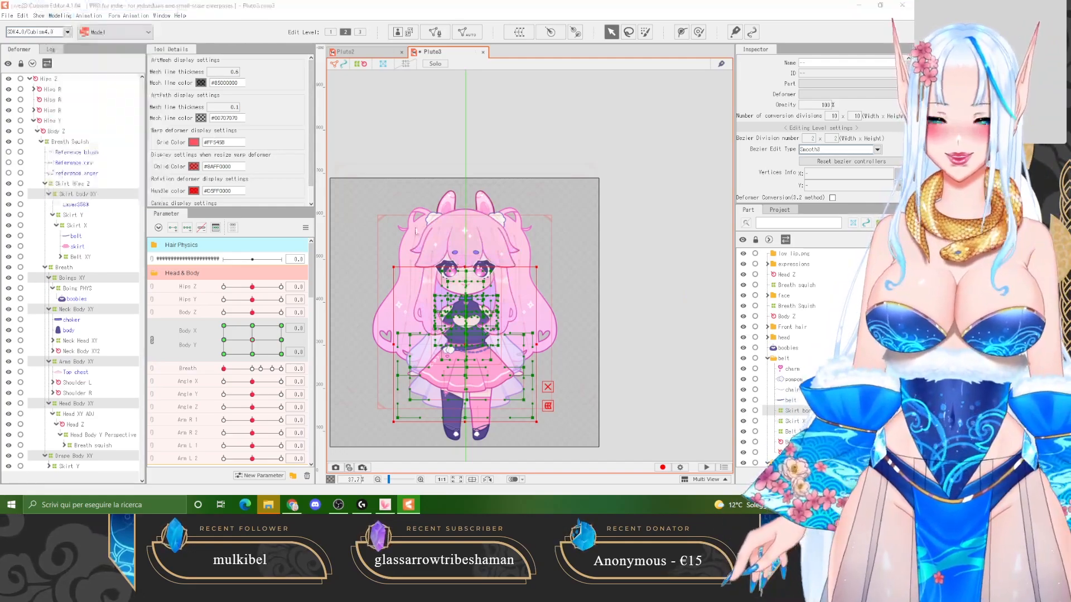
left_click_drag(627, 137, 658, 135)
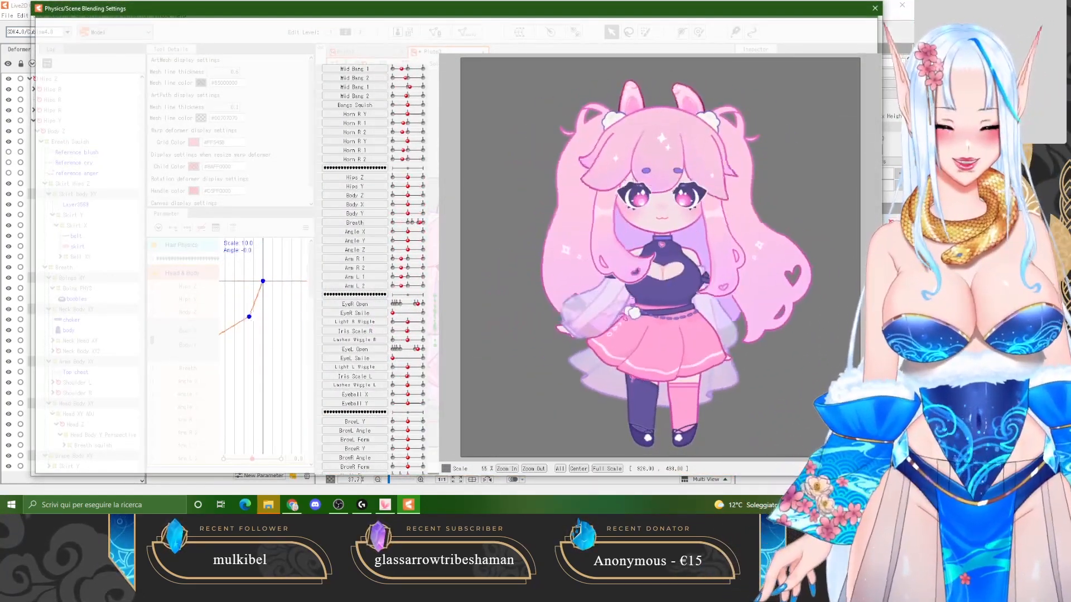